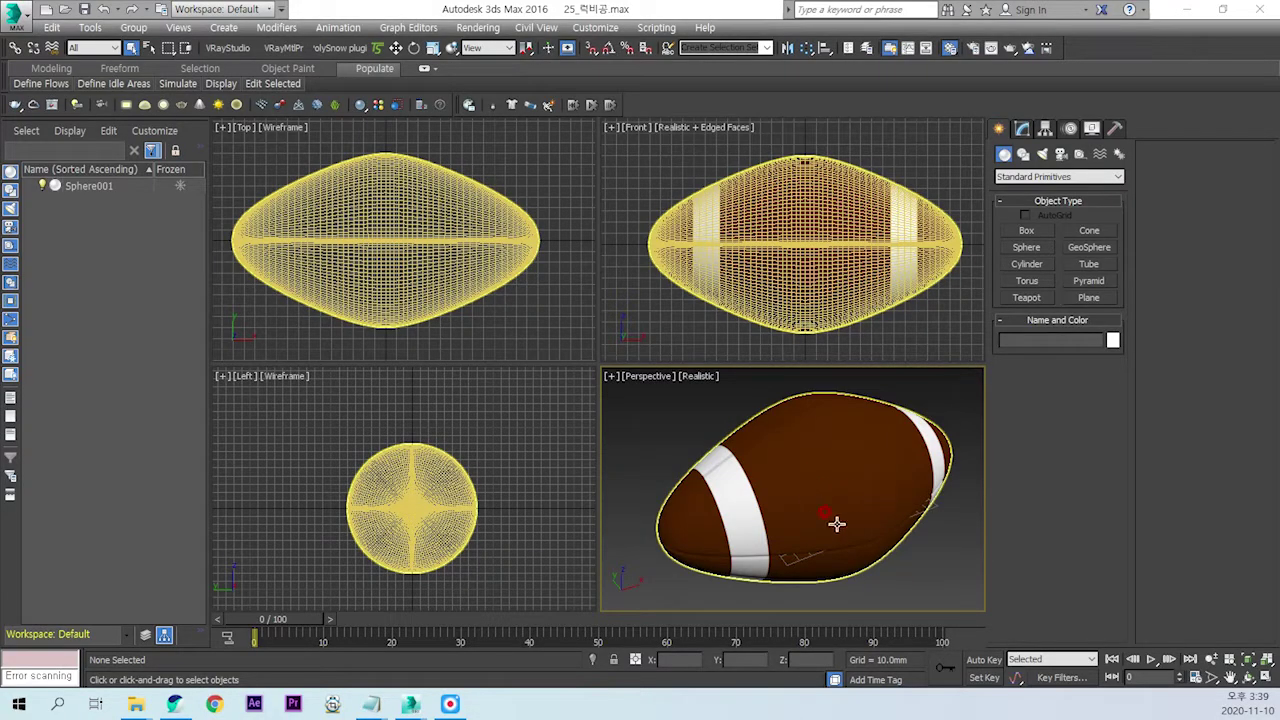
Step: Orbit, maximize and zoom the Perspective view to inspect the finished brown rugby ball
mouse_move(811, 523)
alt+middle_down()
mouse_move(894, 537)
mouse_move(790, 556)
alt+middle_up()
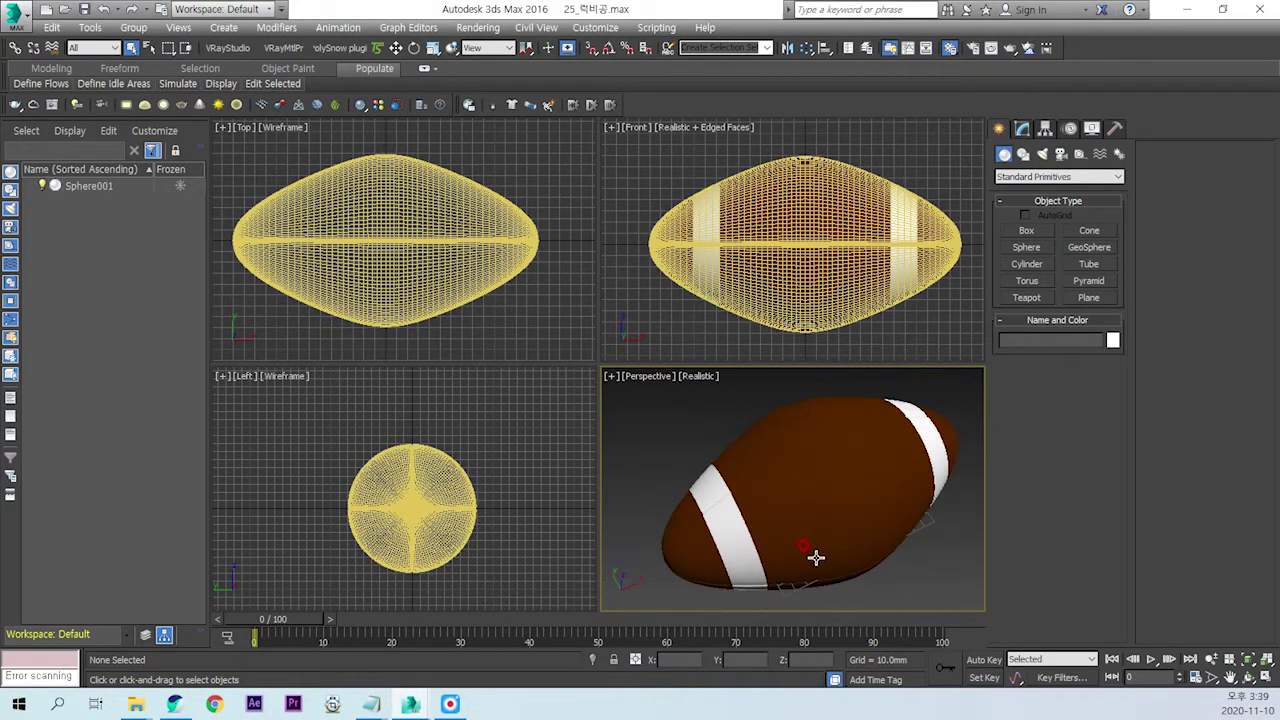
key(alt+w)
mouse_move(752, 393)
alt+middle_down()
mouse_move(737, 323)
mouse_move(657, 306)
mouse_move(665, 349)
mouse_move(731, 360)
mouse_move(743, 397)
alt+middle_up()
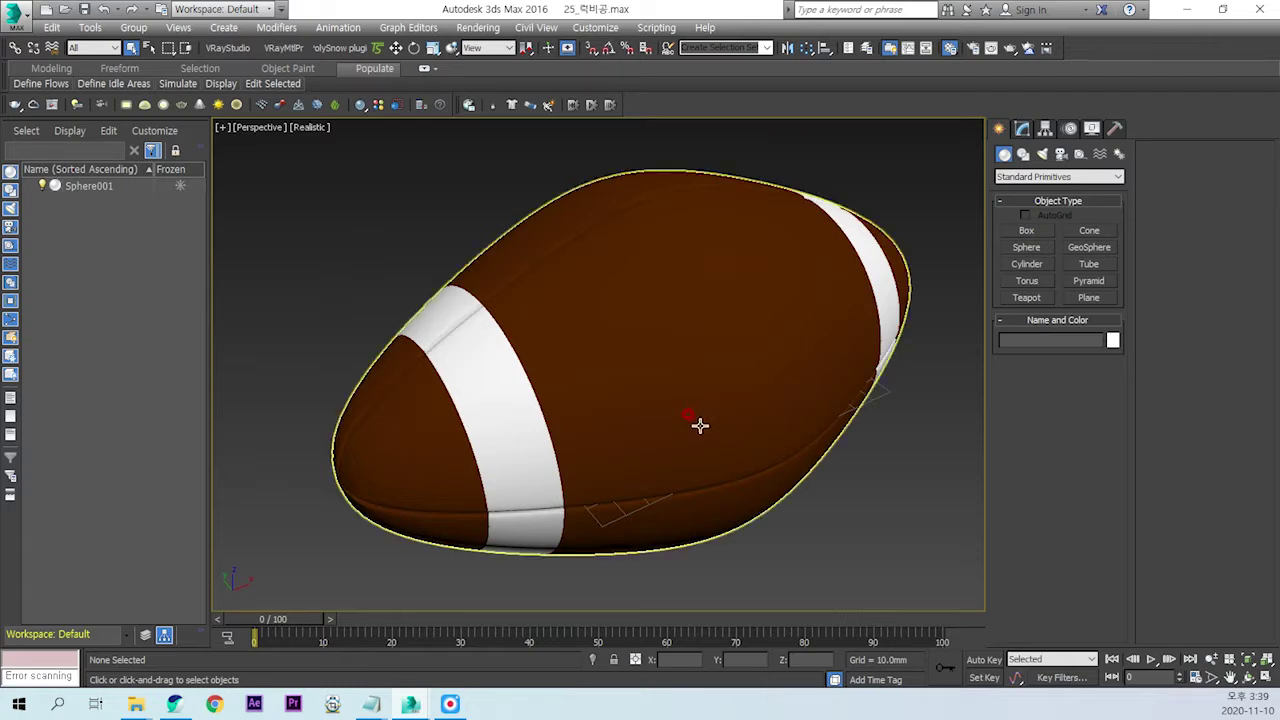
middle_drag(617, 323, 631, 358)
scroll(515, 341, up, 5)
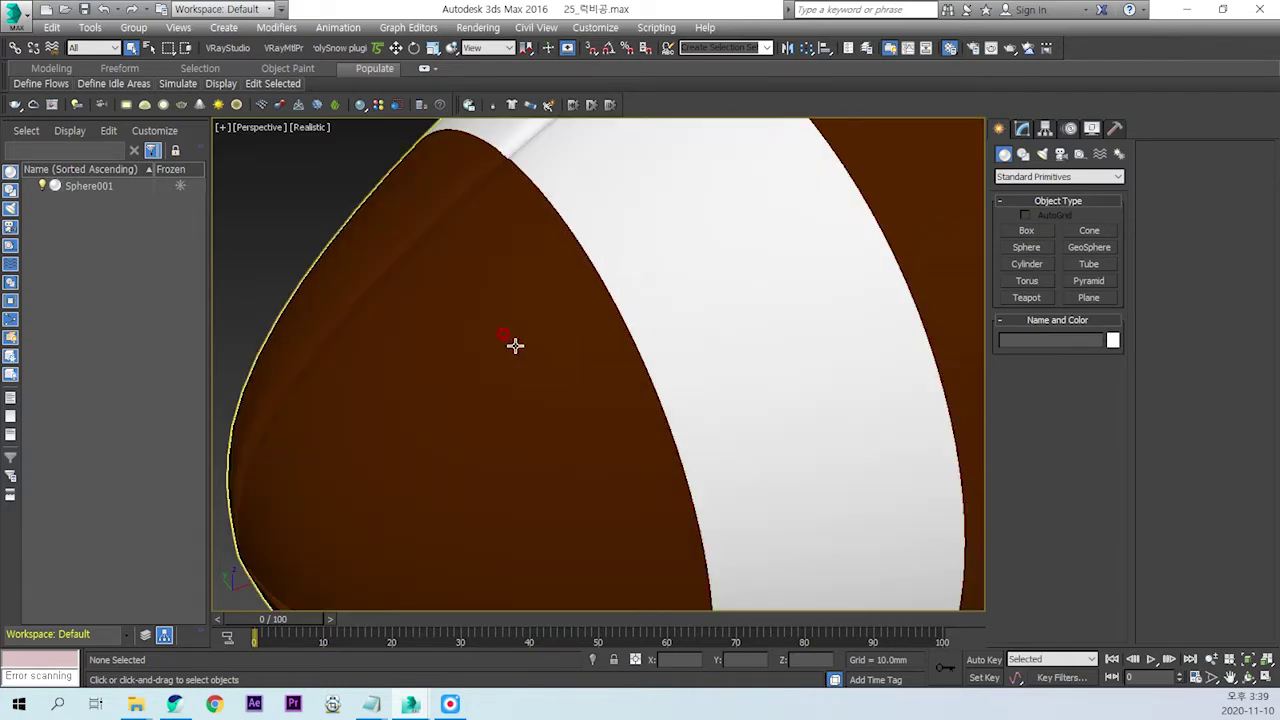
scroll(517, 332, down, 5)
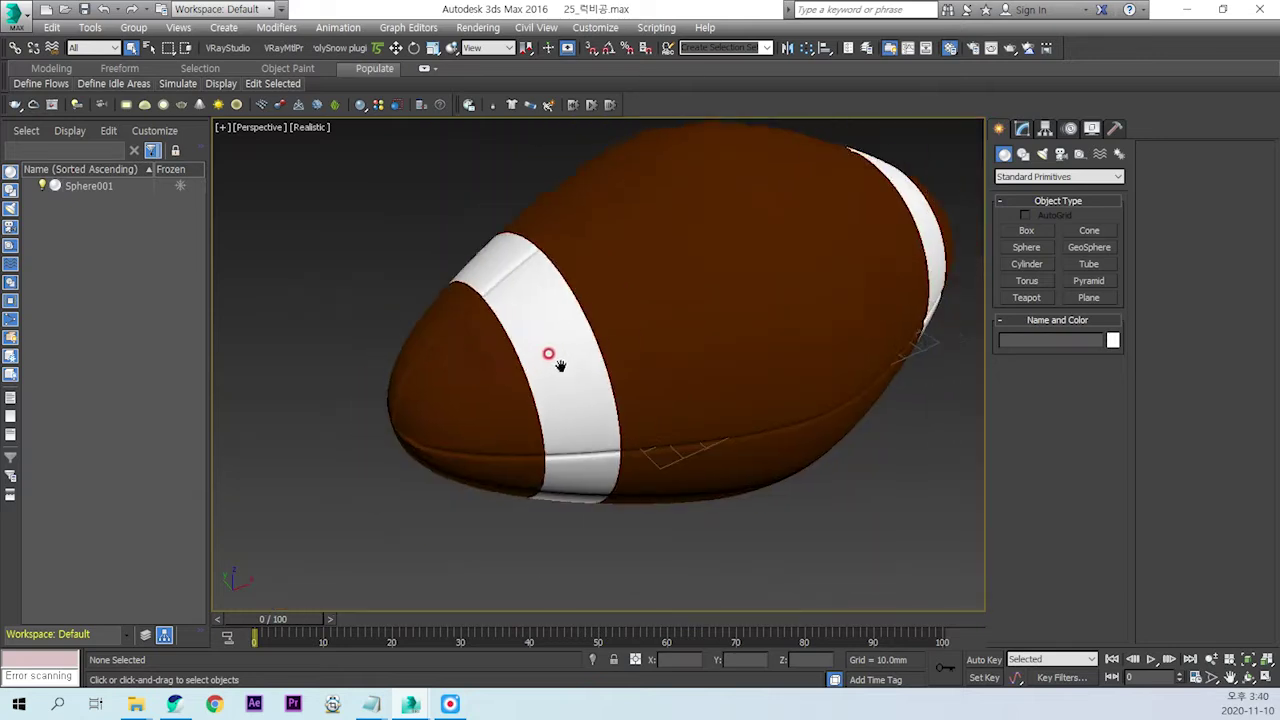
scroll(566, 366, down, 2)
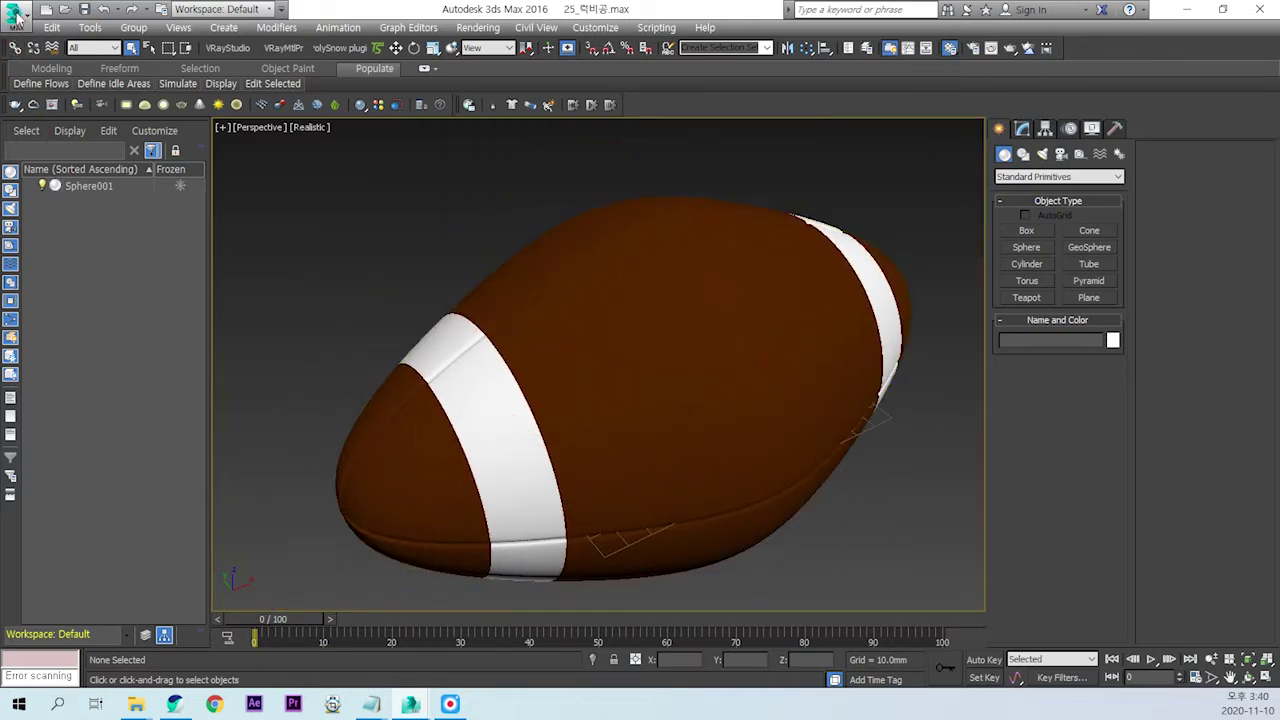
Step: Reset to an empty scene without saving, then start a Plane in the Front view
click(17, 16)
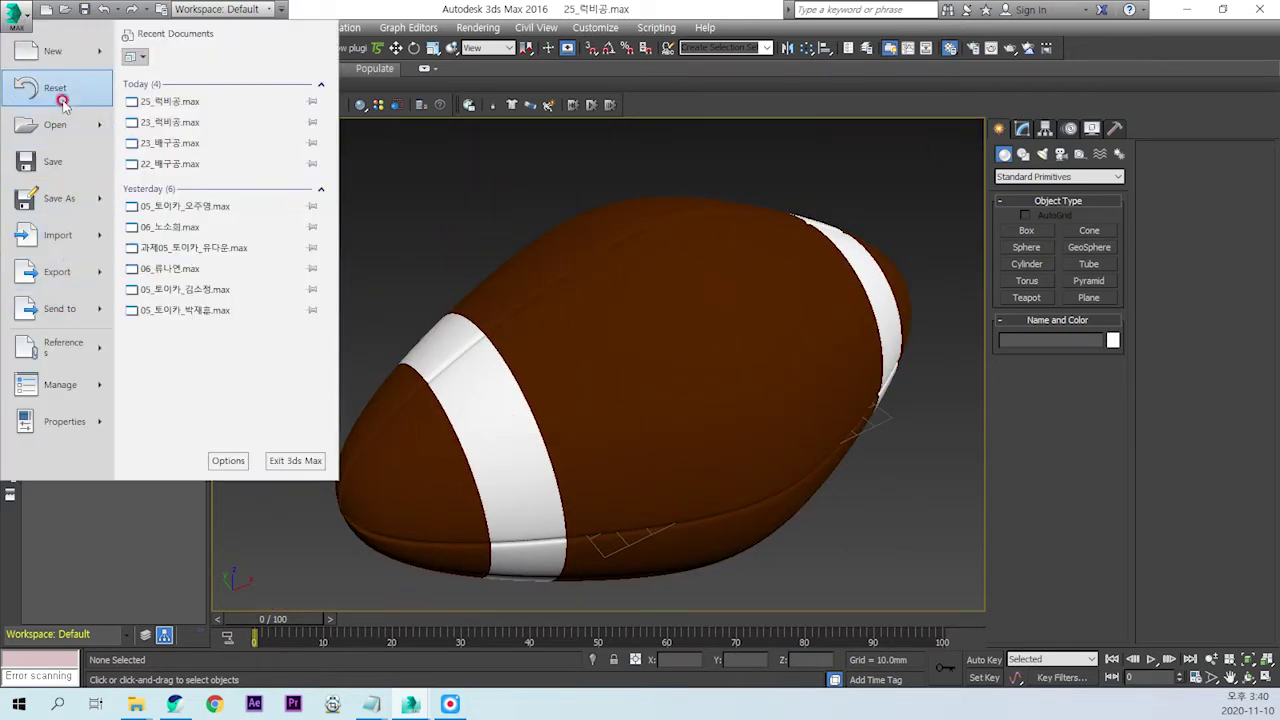
click(62, 102)
click(565, 376)
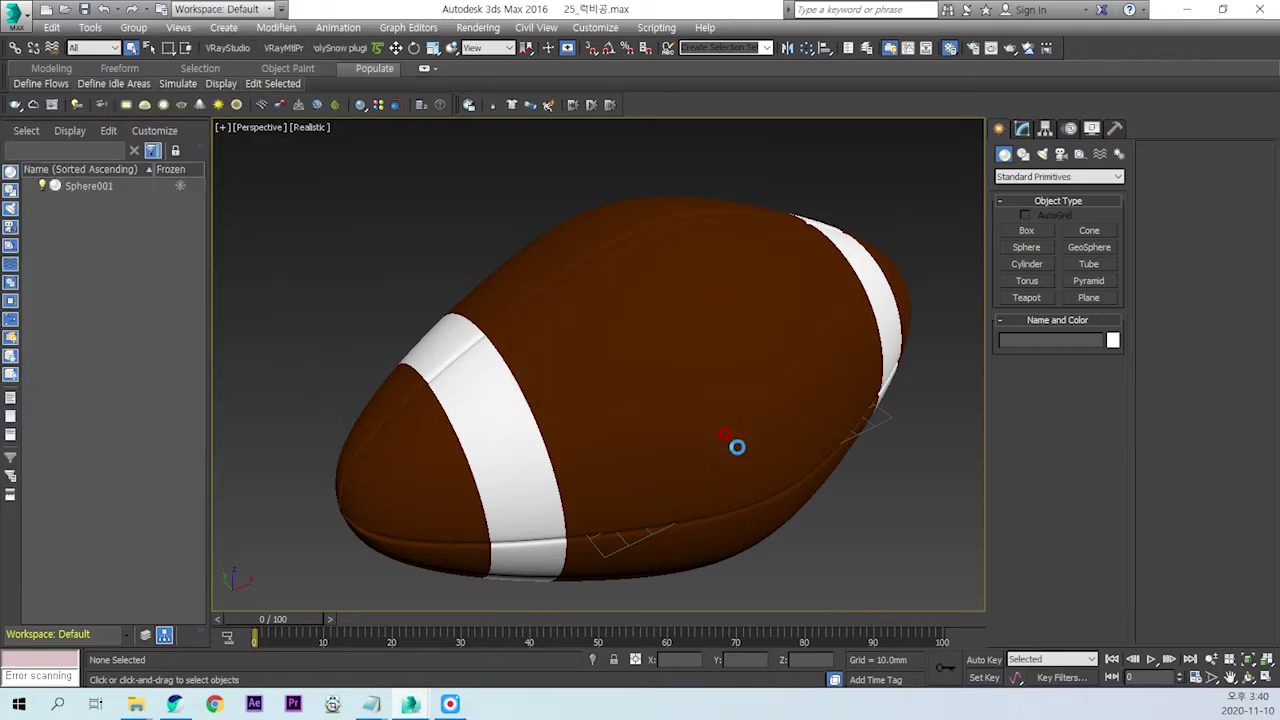
click(600, 379)
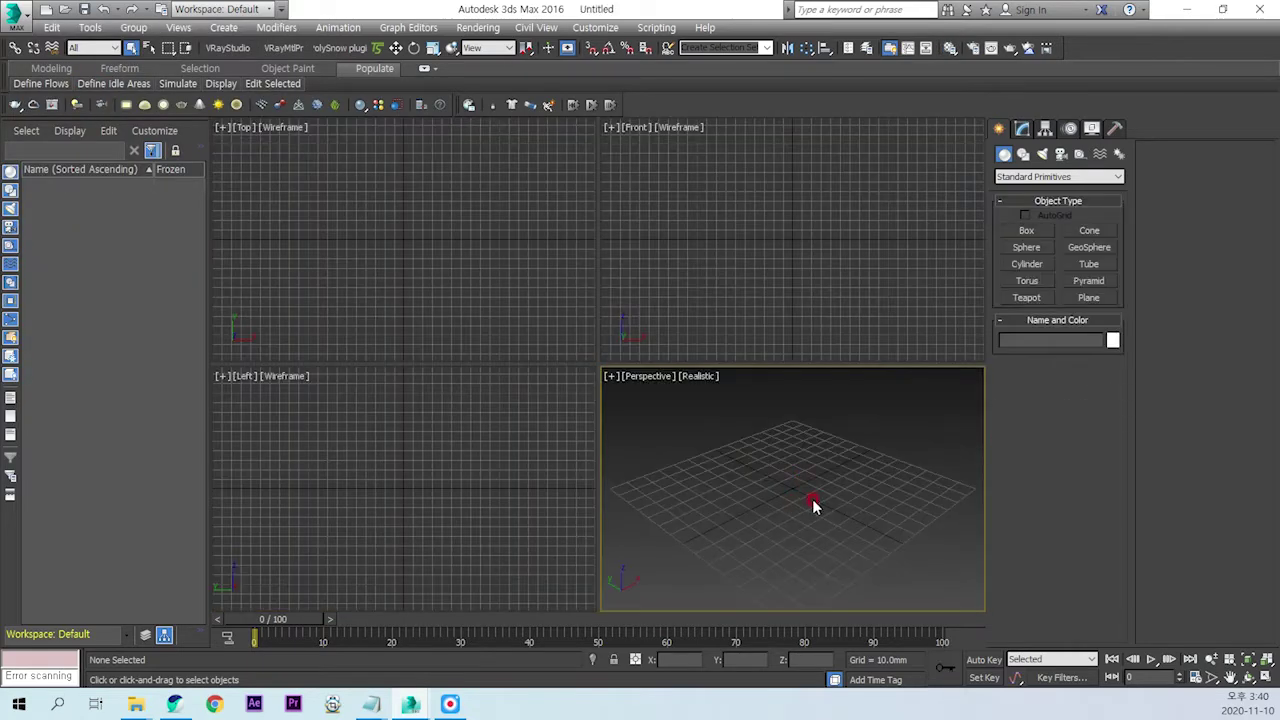
click(780, 293)
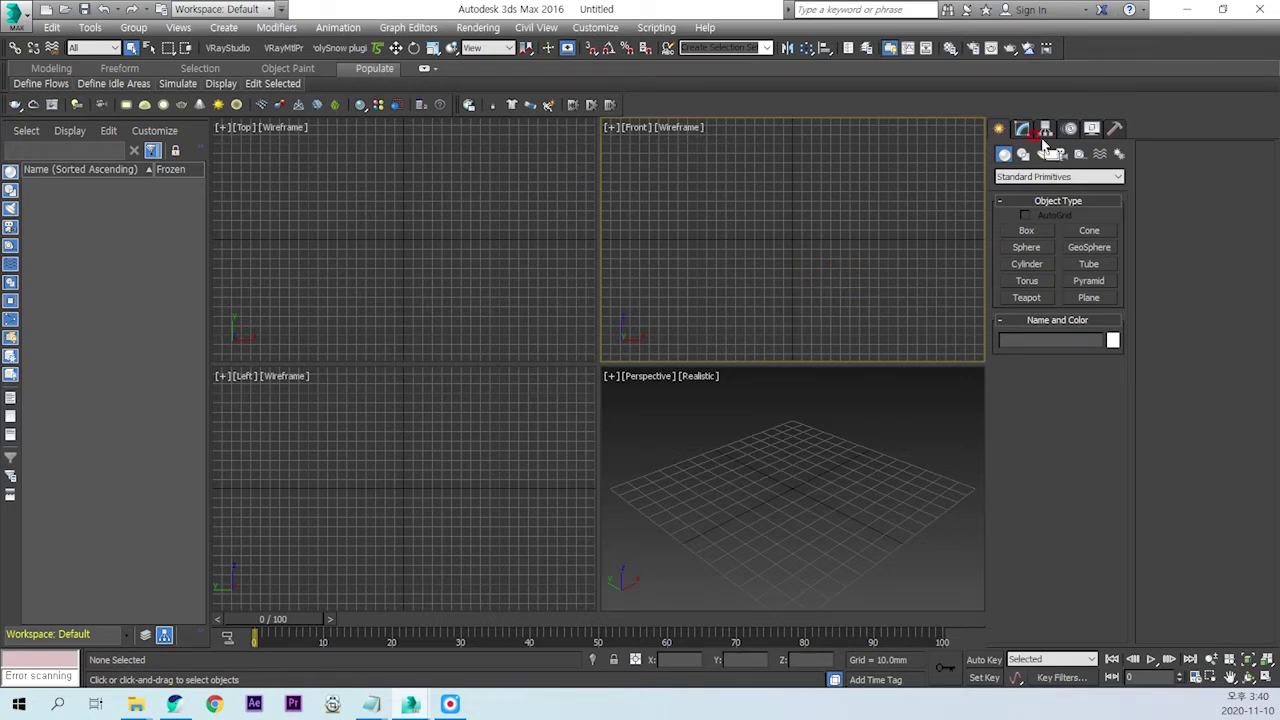
click(1089, 300)
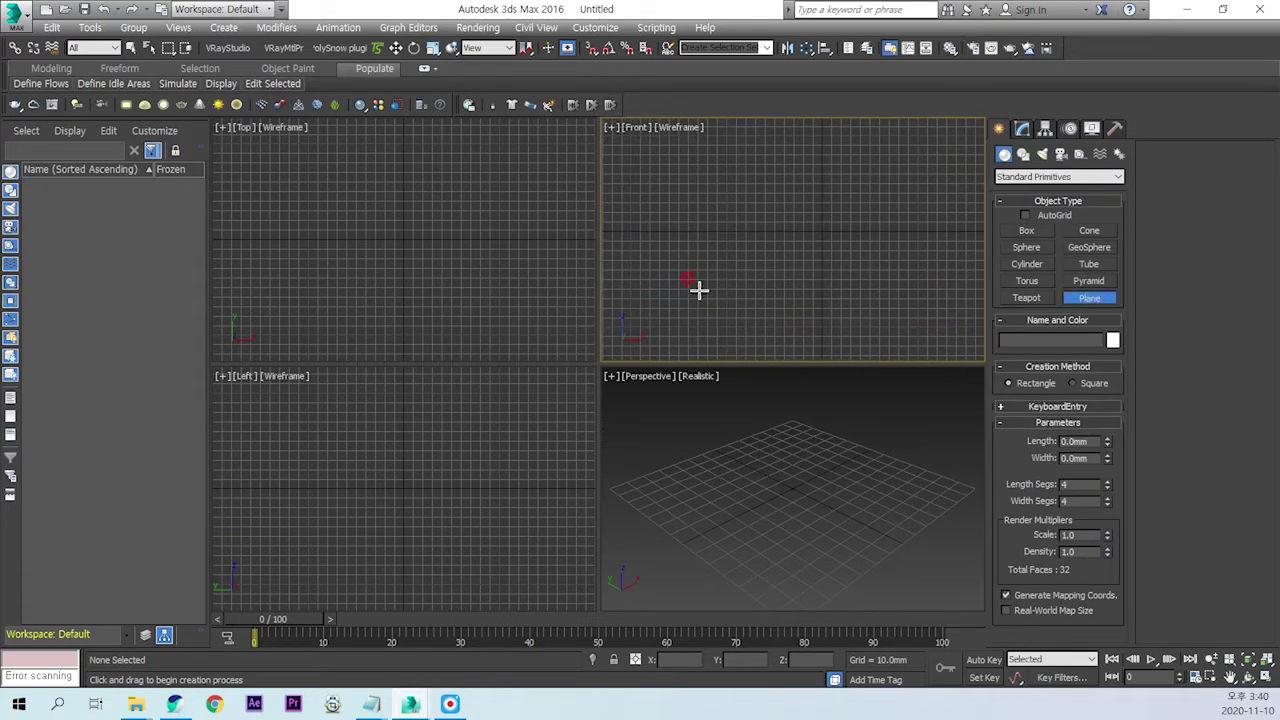
Step: Draw a plane in the Front view sized 170 × 300 with 1 segment
drag(698, 290, 947, 147)
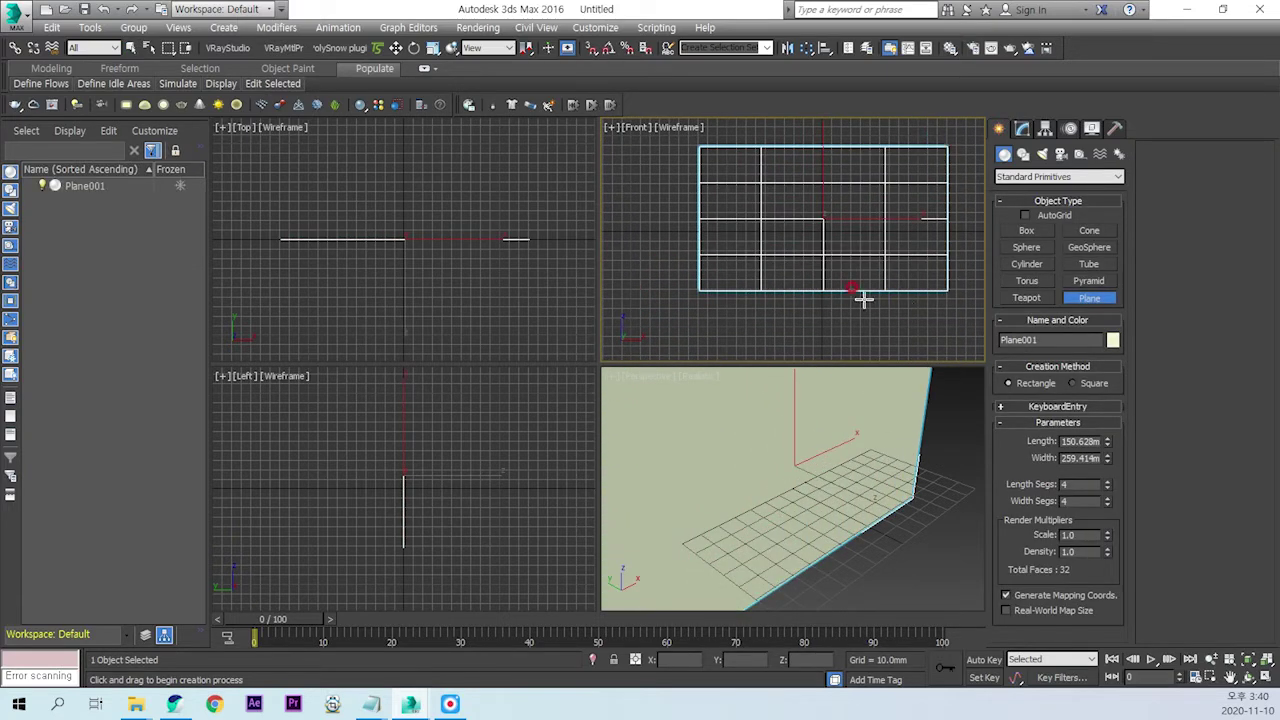
double_click(1069, 440)
text(170)
key(Tab)
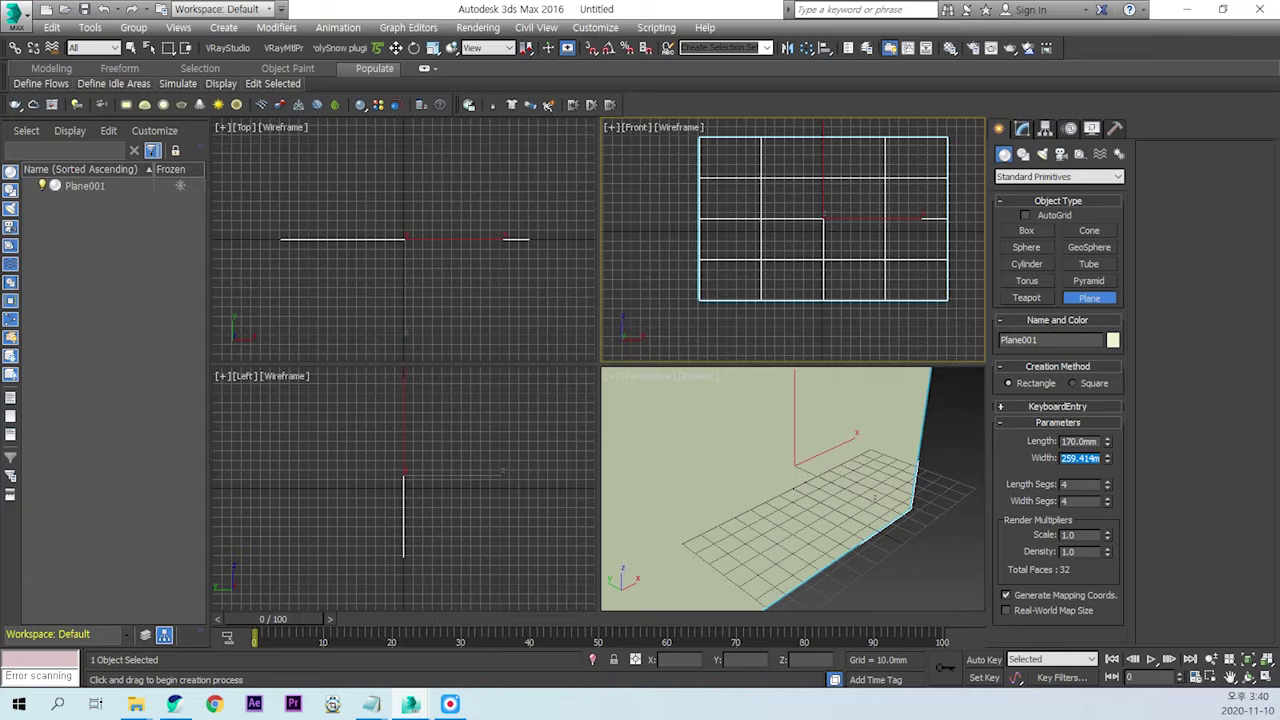
text(300)
key(Return)
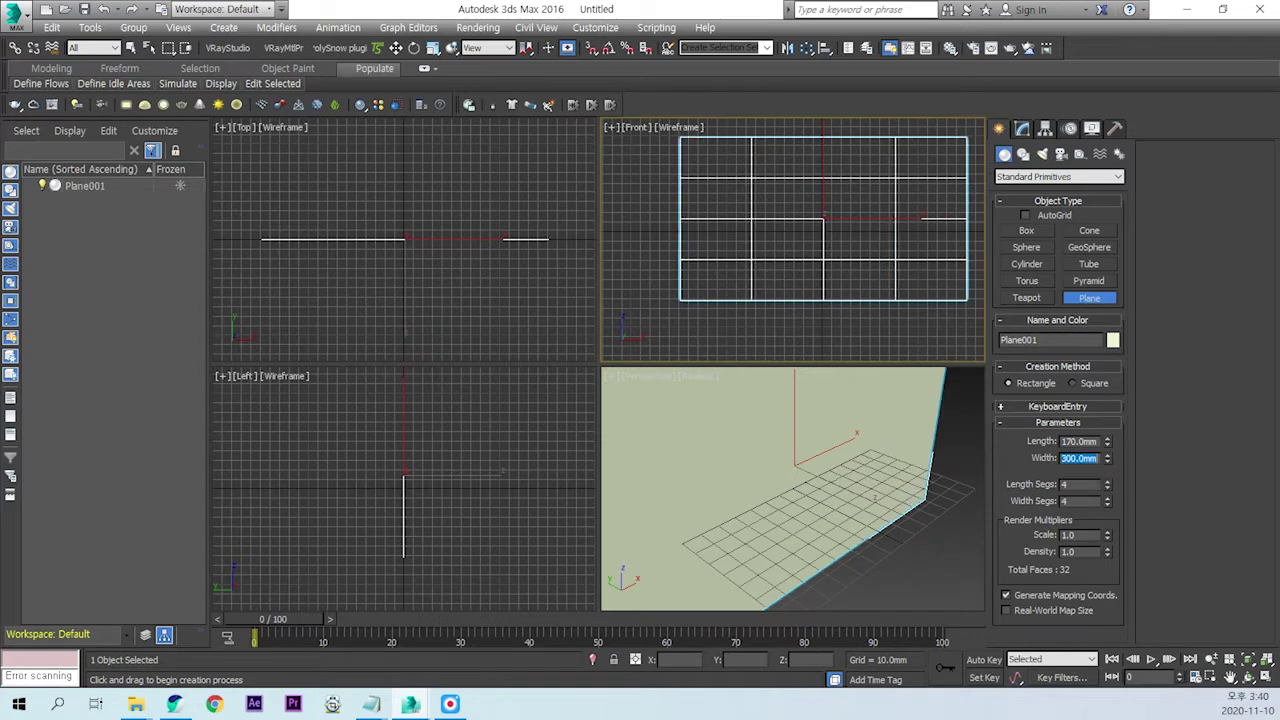
key(Tab)
text(1)
key(Return)
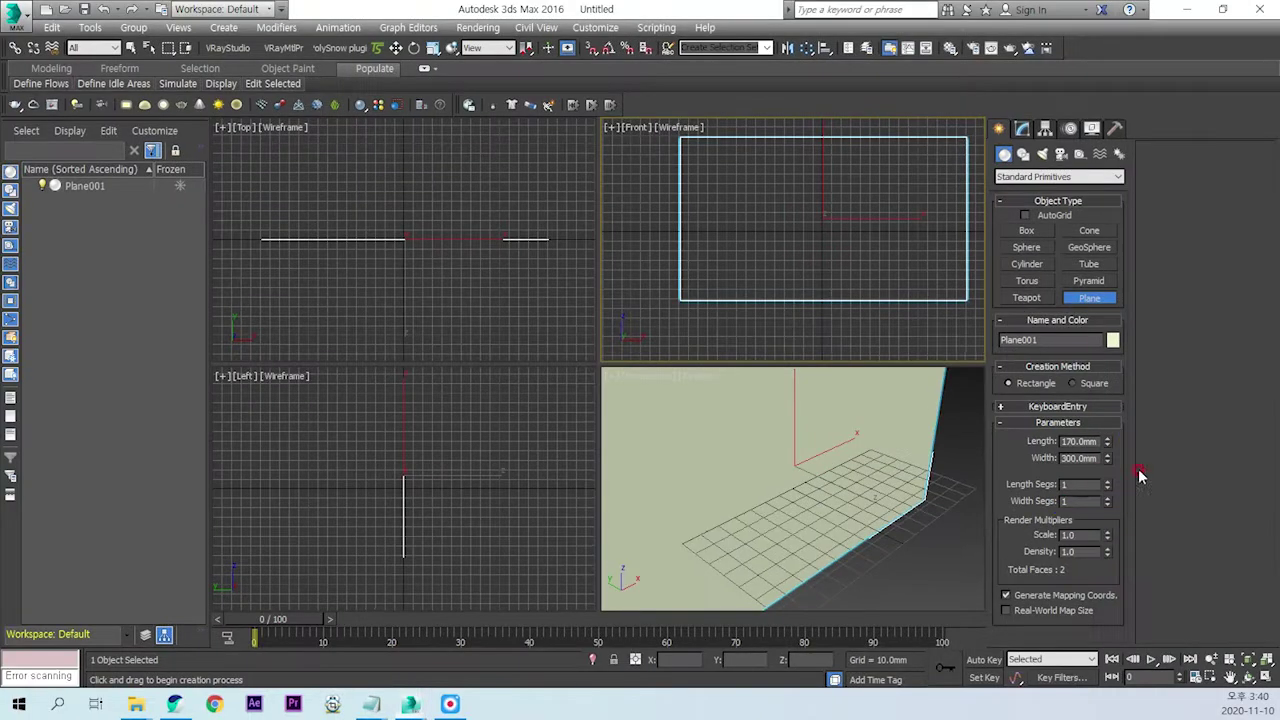
Step: Move the plane to world origin 0, 0, 0 and open the Material Editor
right_click(395, 48)
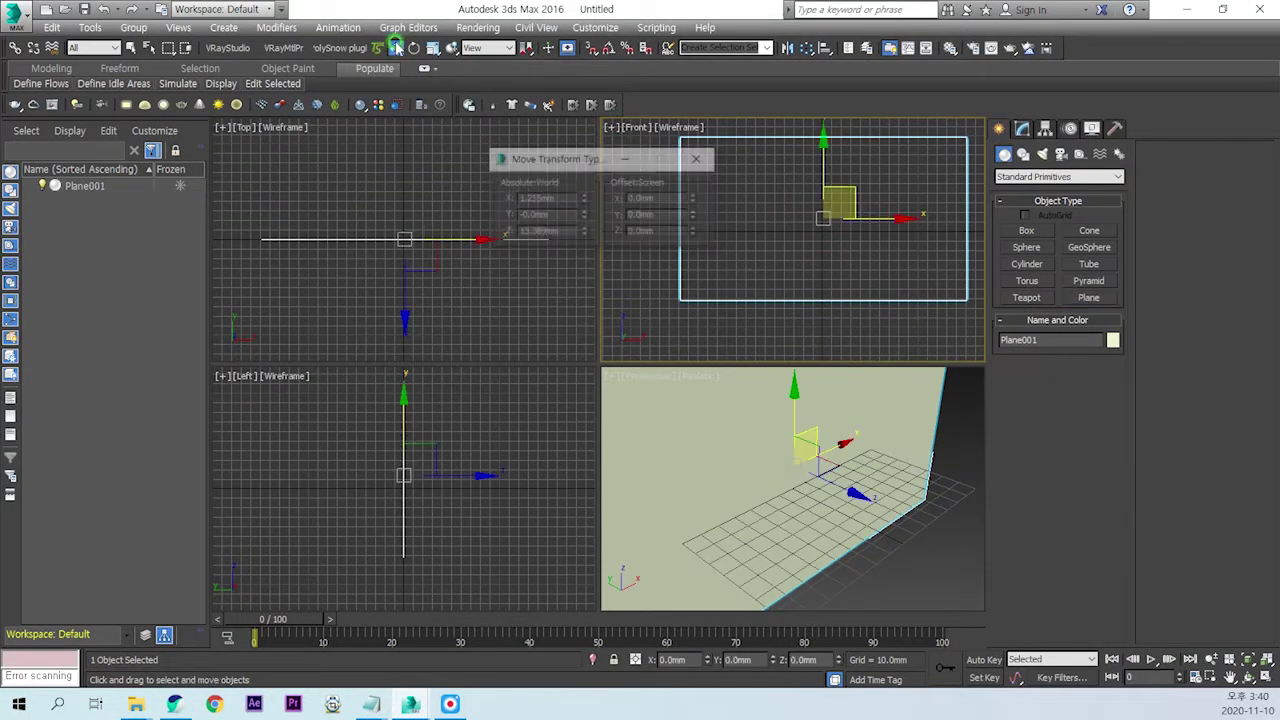
right_click(584, 199)
right_click(584, 215)
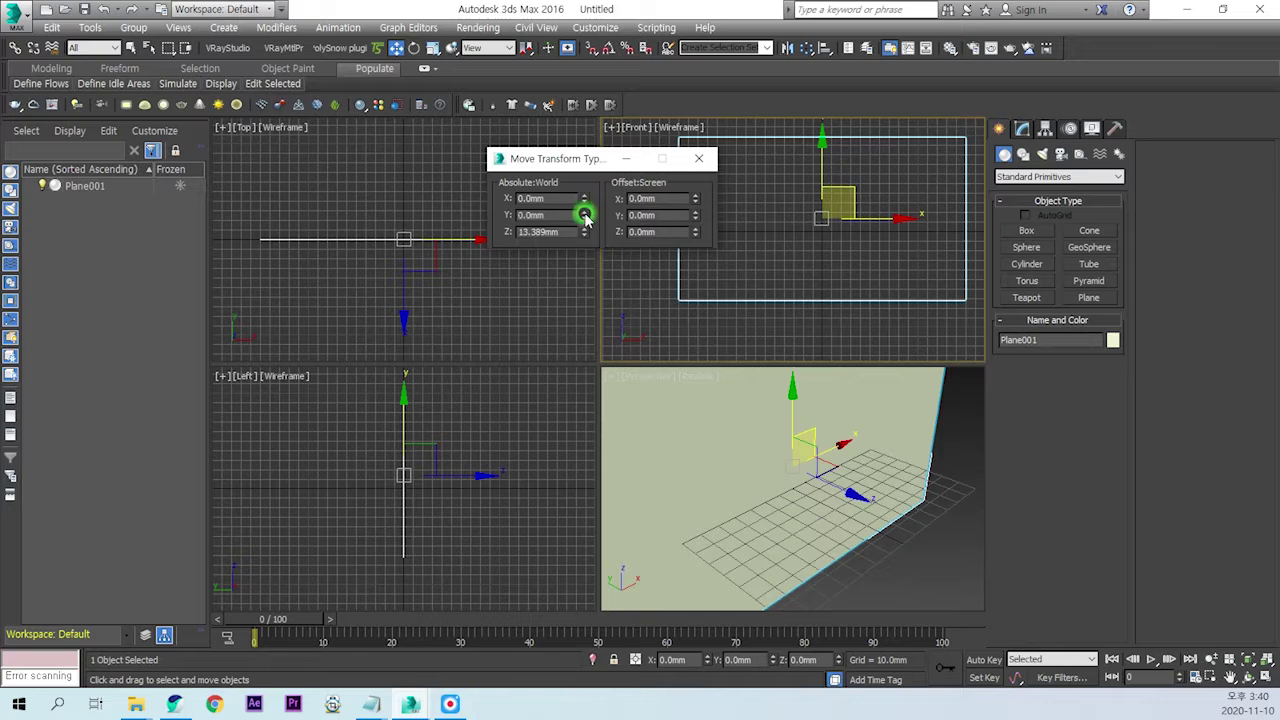
right_click(585, 232)
click(698, 158)
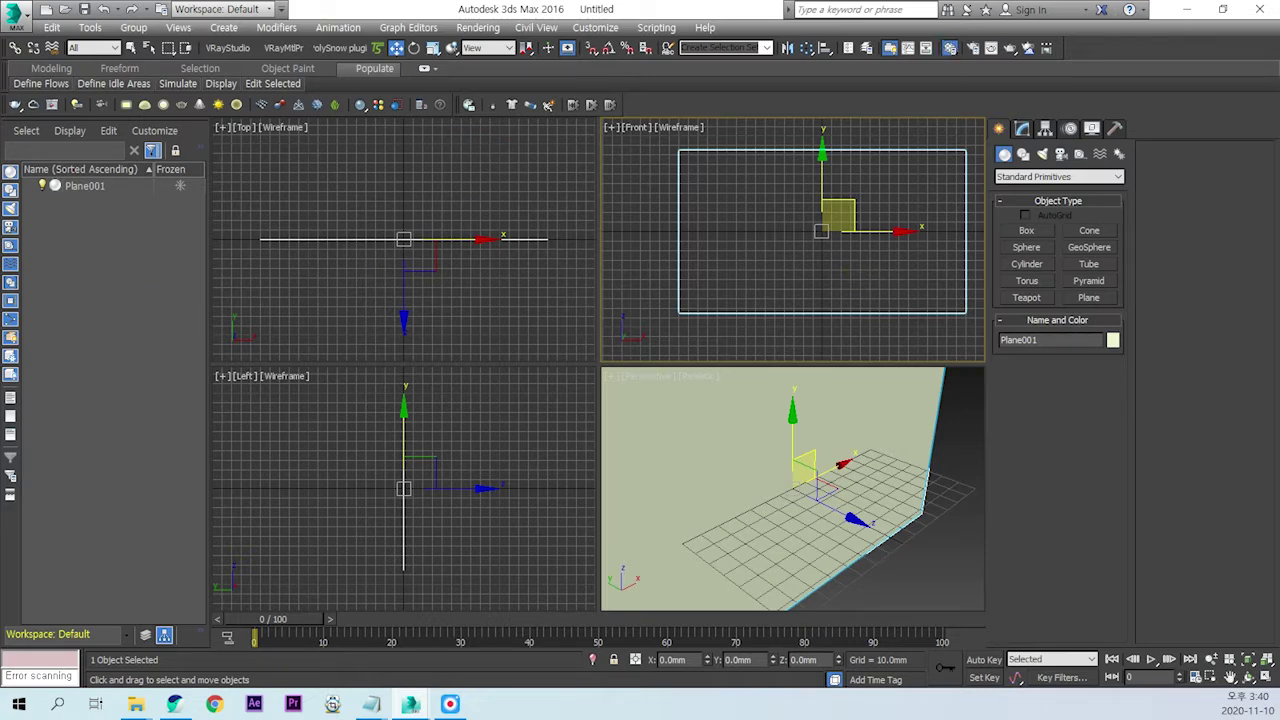
key(m)
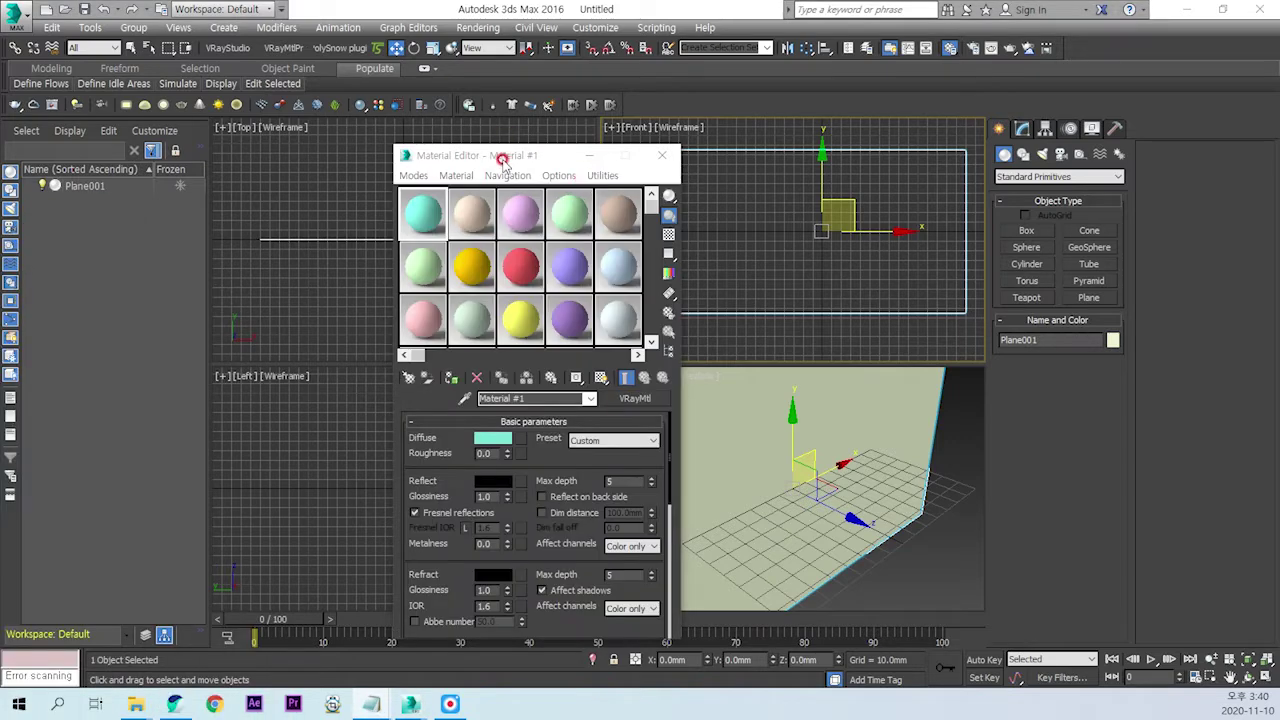
Step: Assign a Bitmap map to Material #1's Diffuse slot
drag(505, 155, 468, 106)
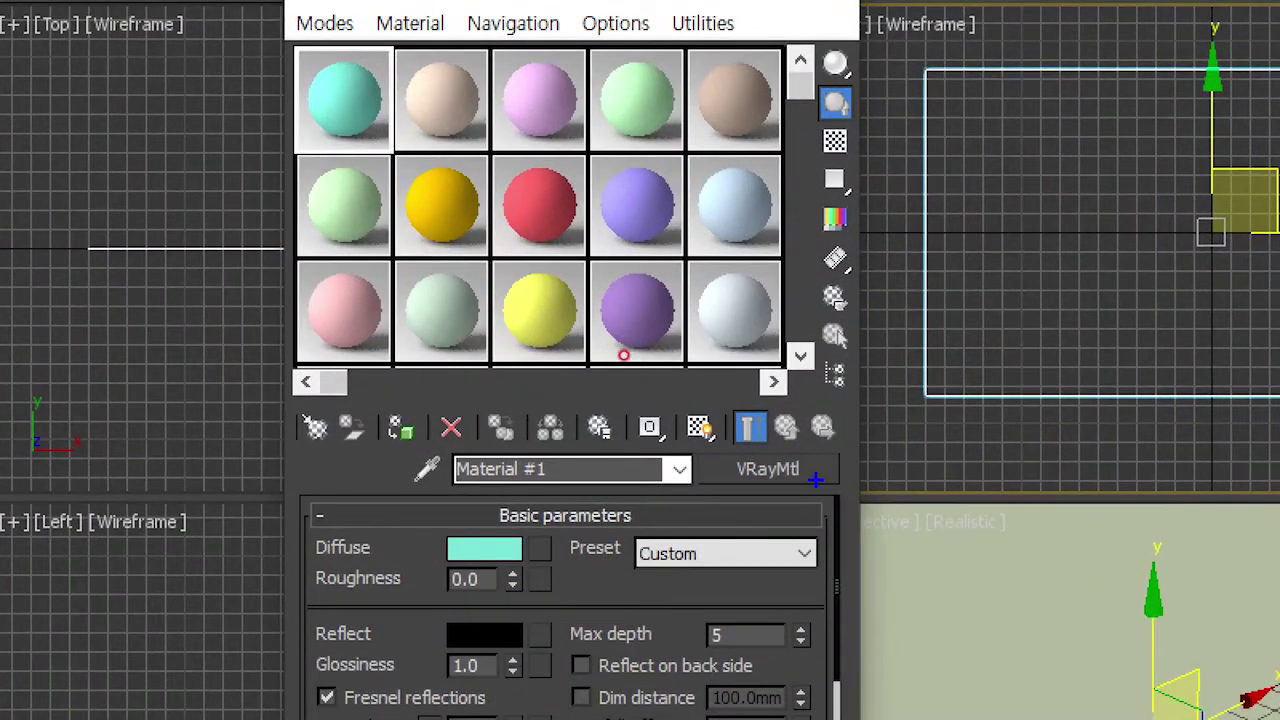
drag(305, 563, 325, 535)
drag(535, 535, 577, 566)
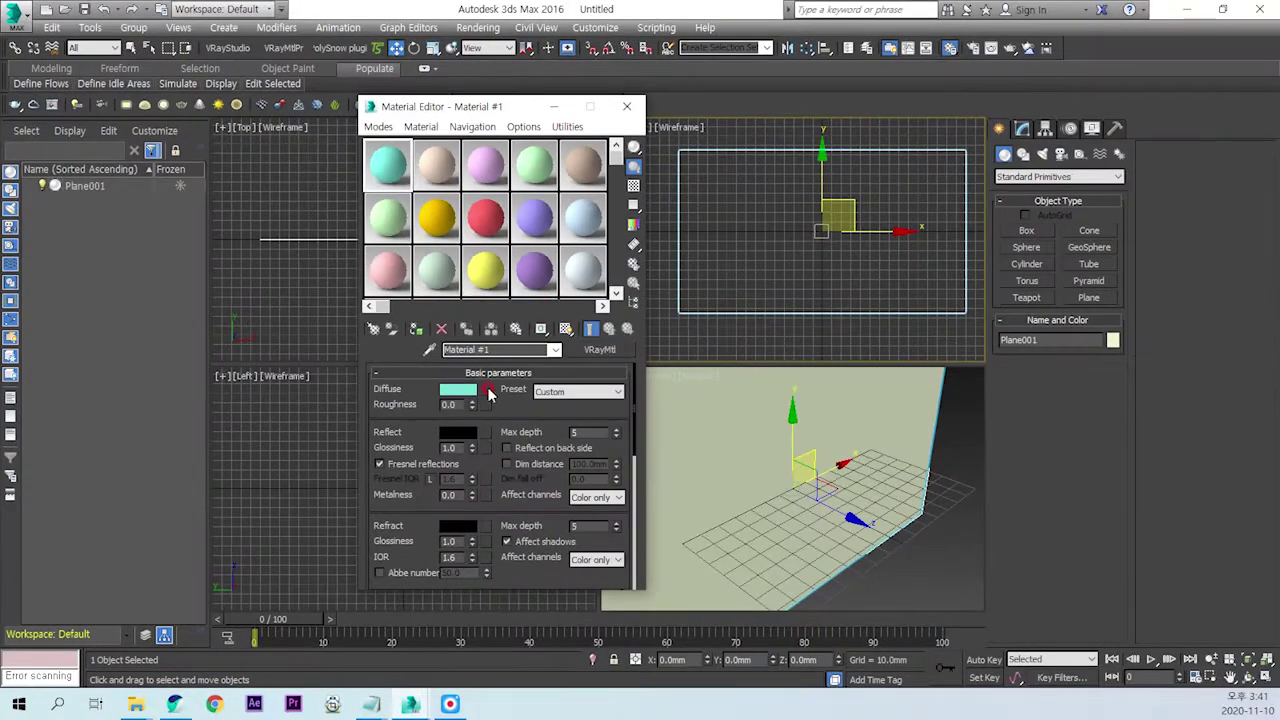
click(488, 390)
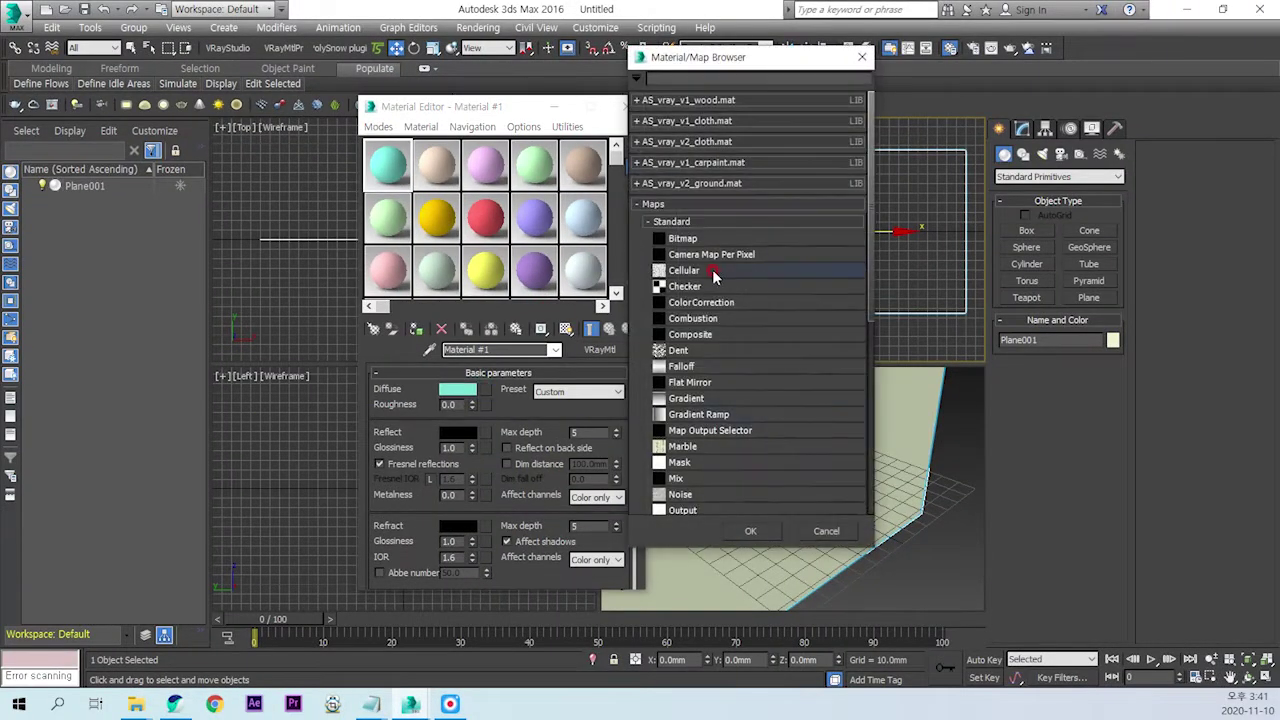
click(683, 238)
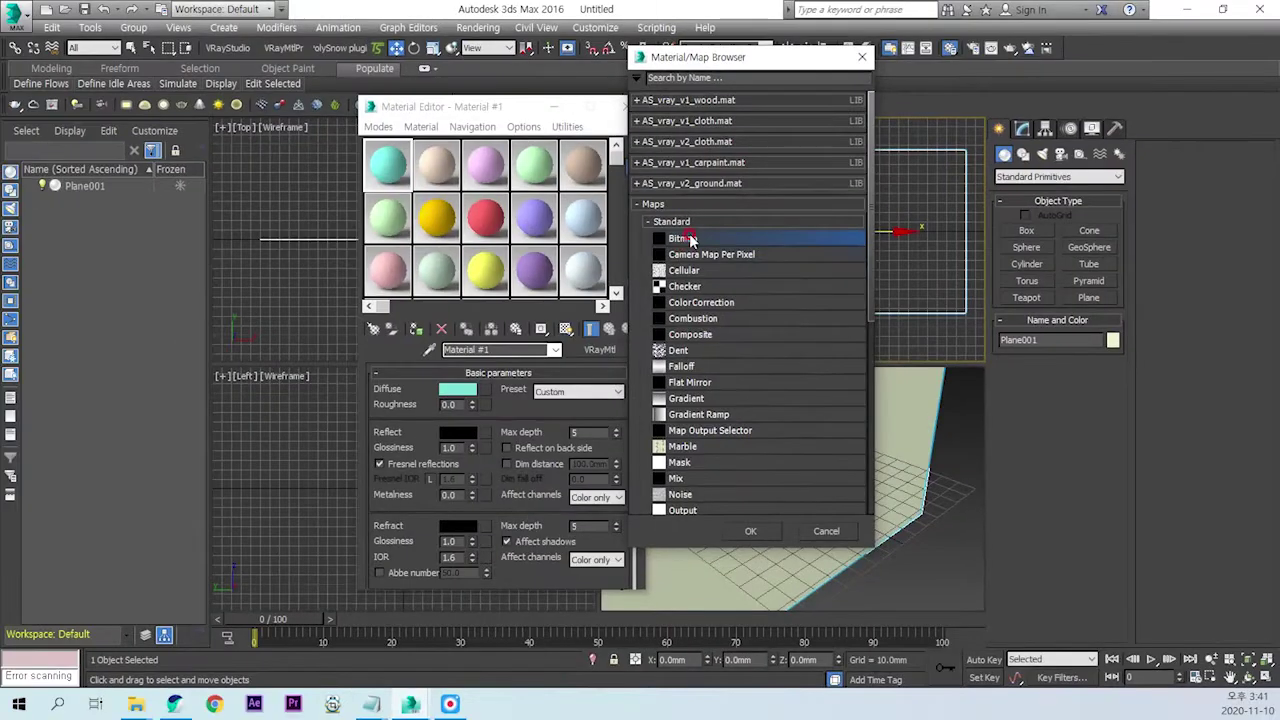
double_click(689, 236)
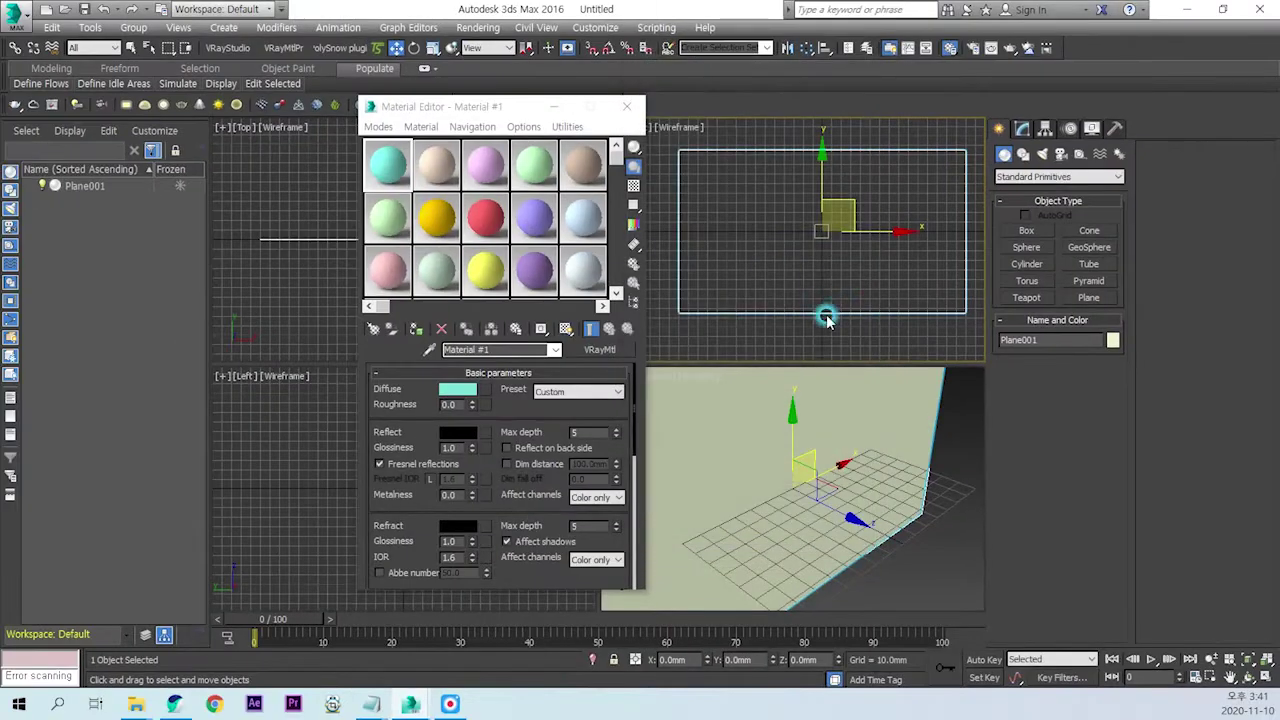
Step: Load 럭비공_02.jpg from 02_Data and show the shaded material in the viewport
click(292, 40)
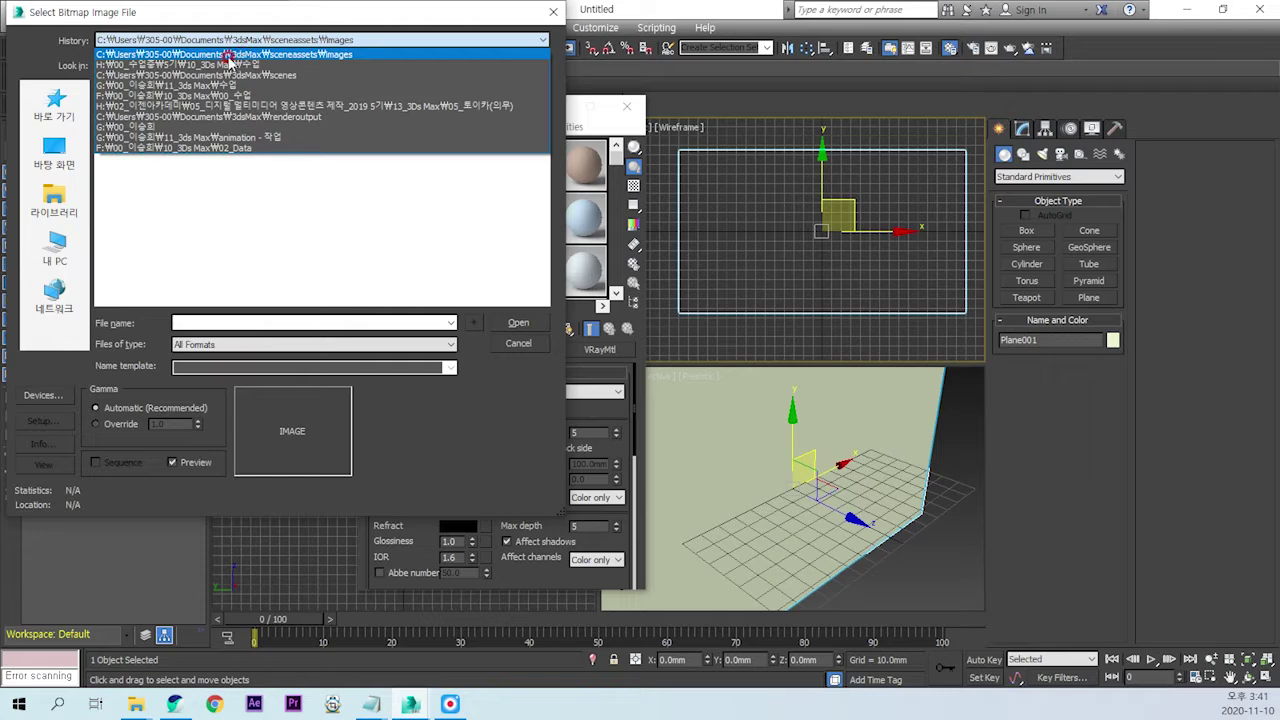
click(220, 147)
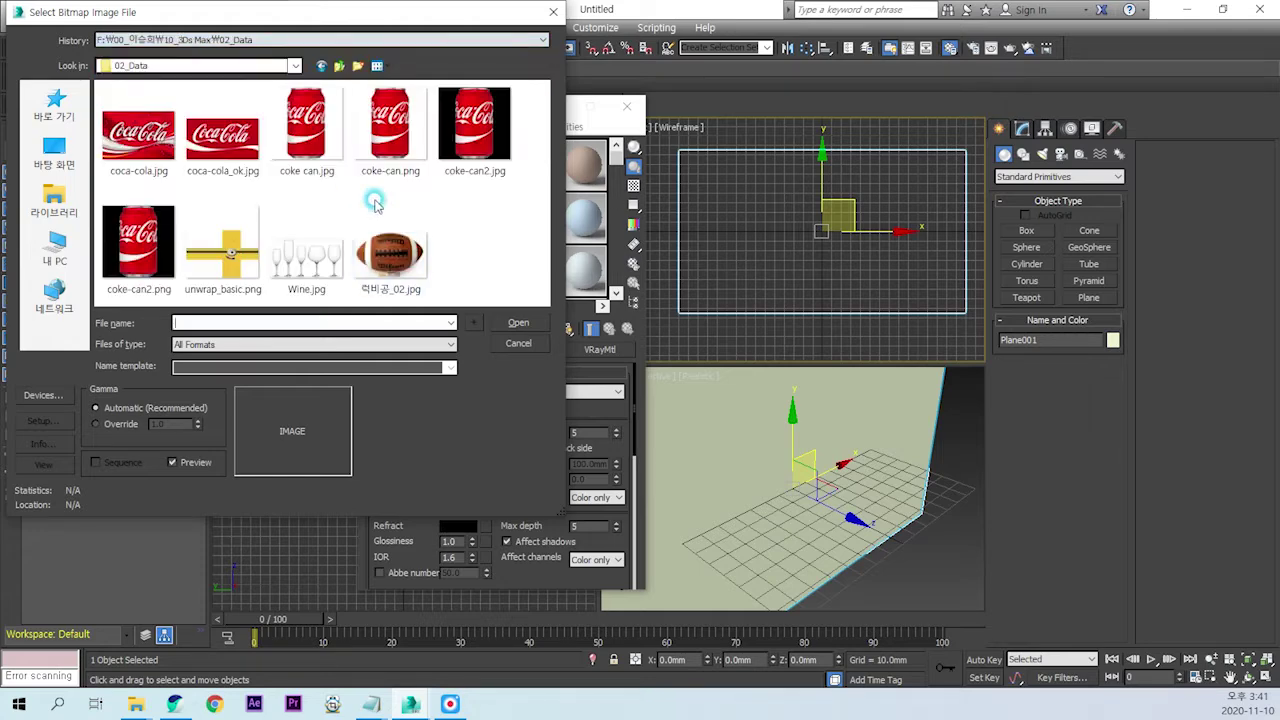
click(399, 261)
click(519, 326)
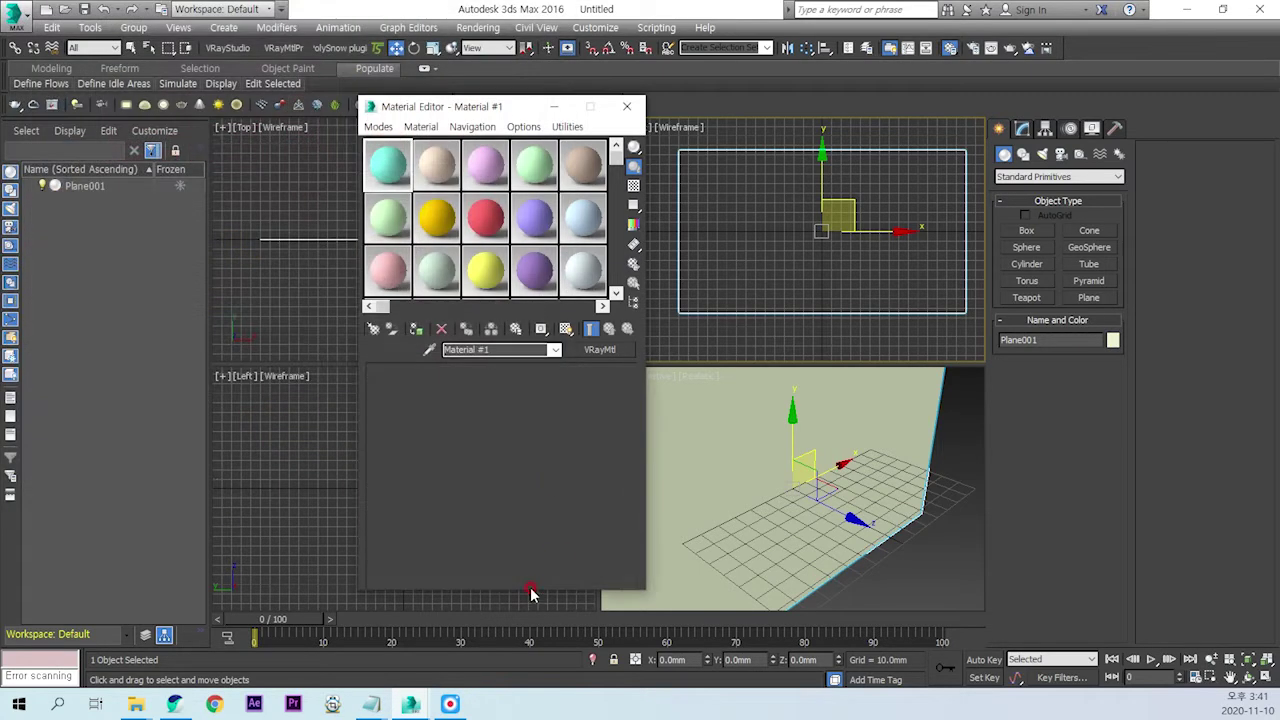
click(592, 329)
click(565, 330)
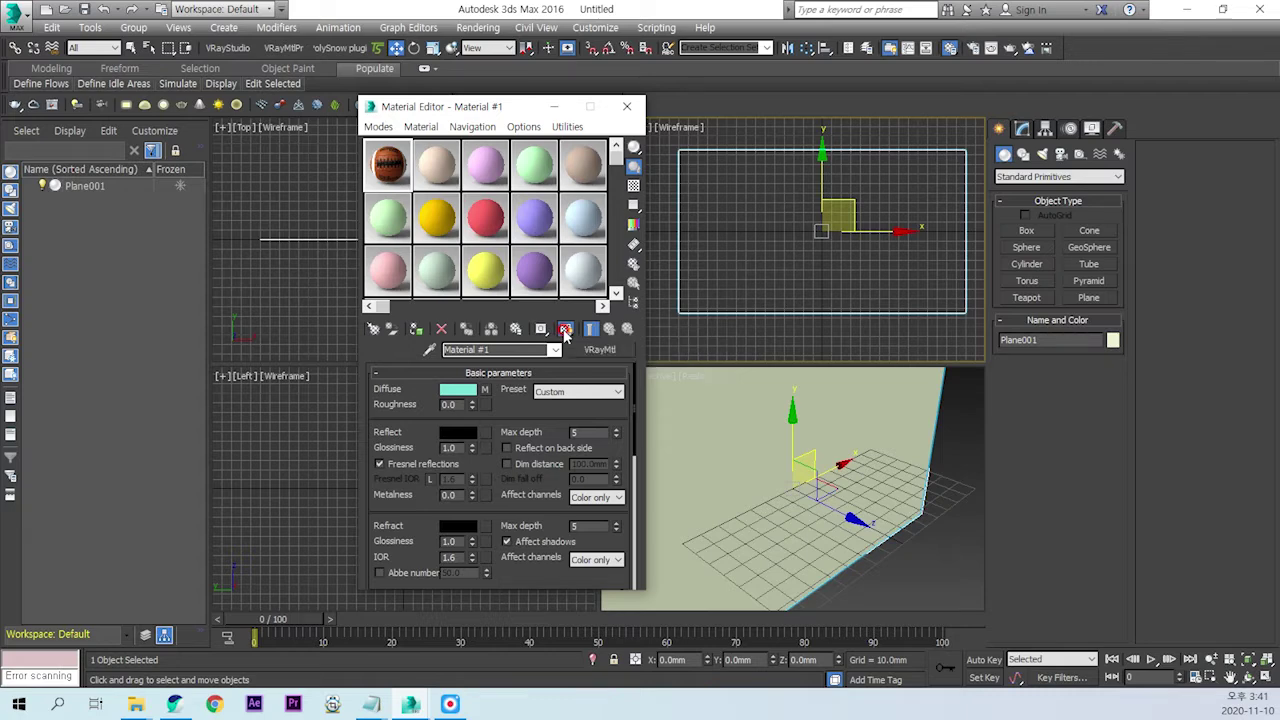
Step: Apply Material #1 to the plane and display the Front view in Realistic shading
click(788, 278)
click(486, 309)
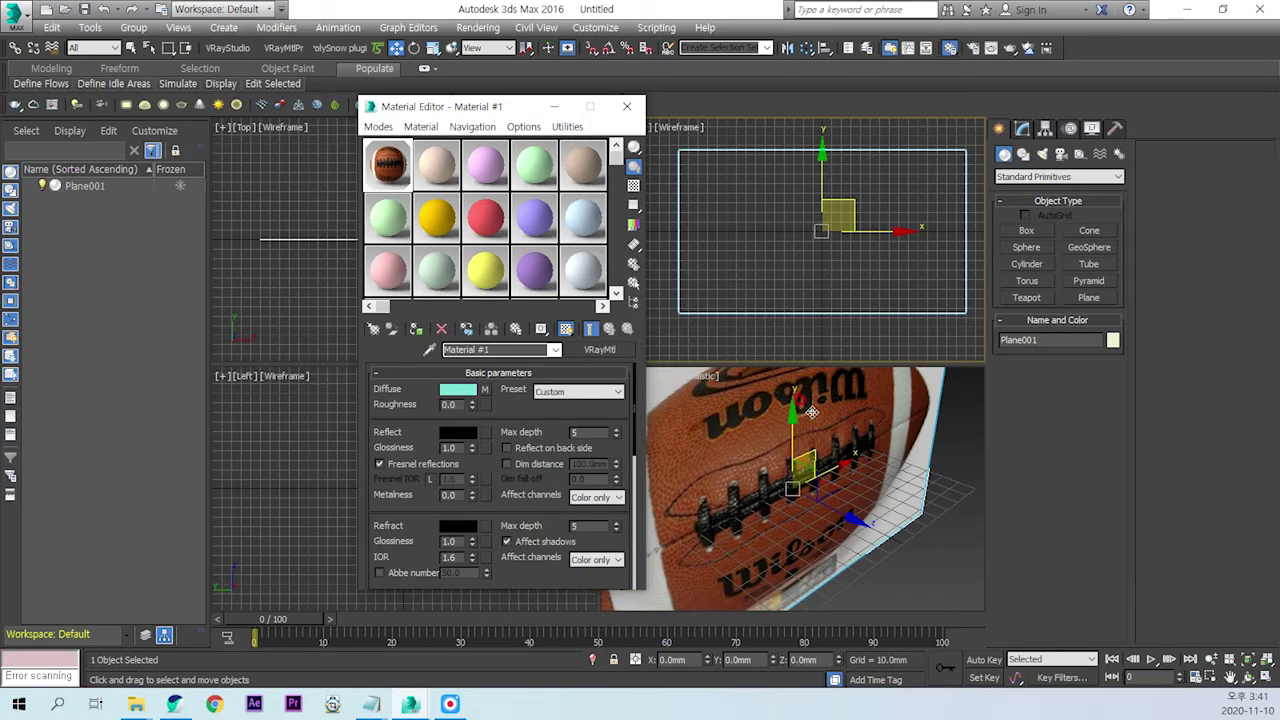
alt+middle_drag(840, 500, 873, 553)
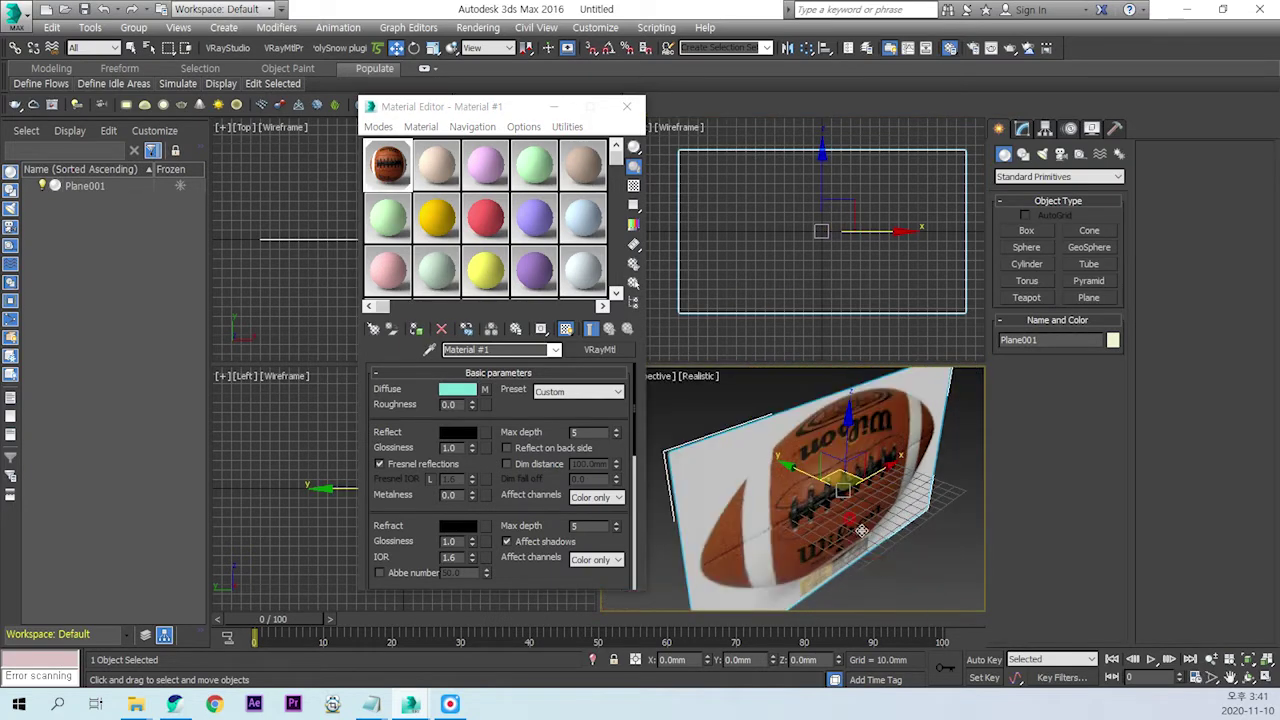
drag(428, 106, 225, 145)
click(768, 236)
click(799, 252)
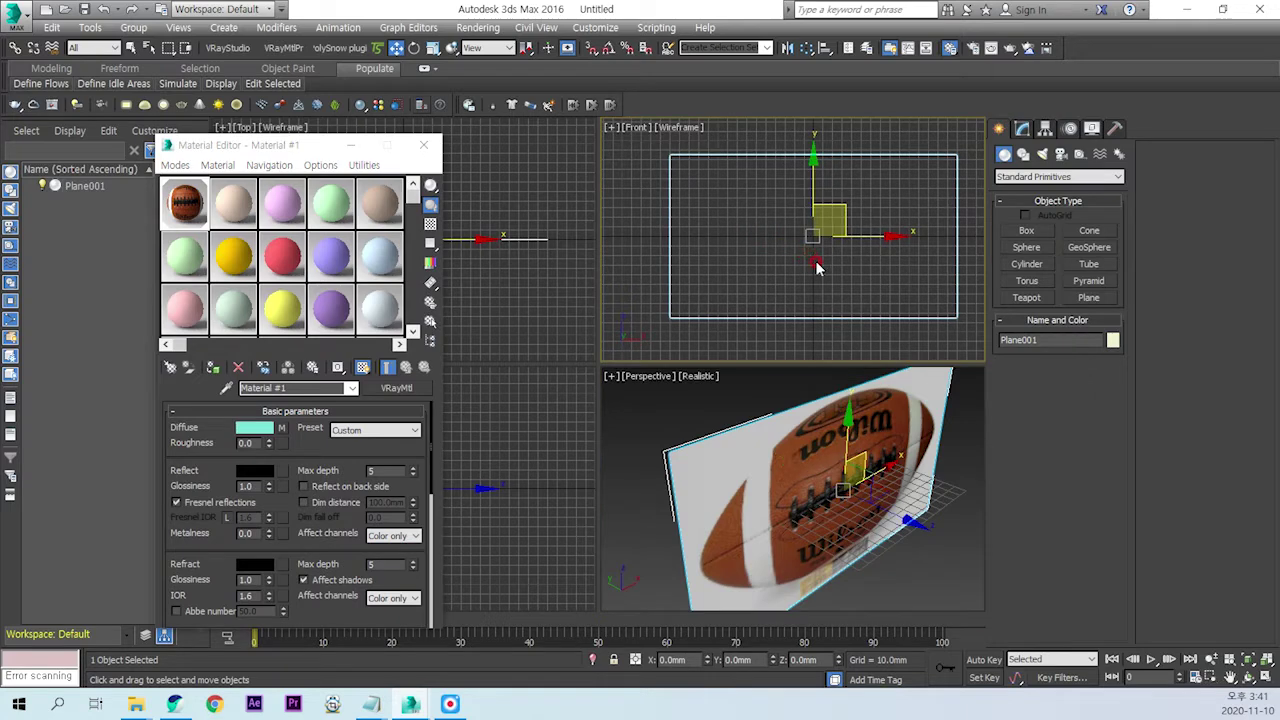
key(F3)
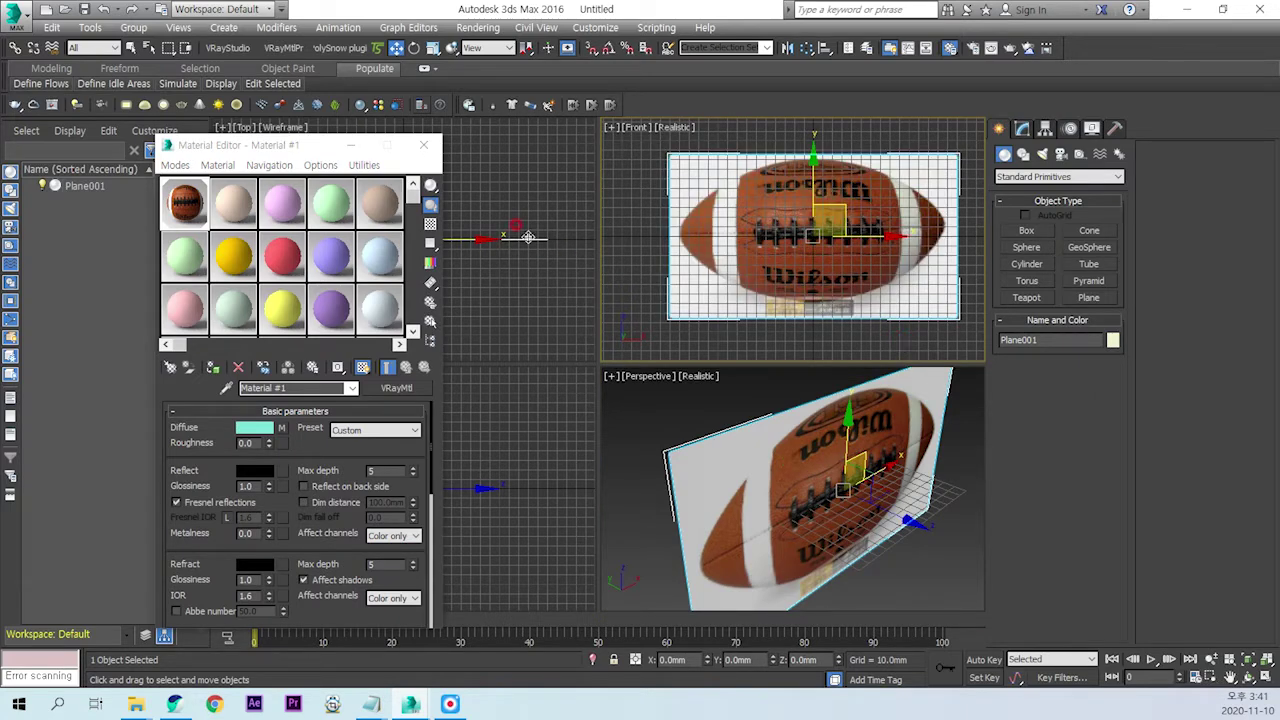
Step: Close the Material Editor, deselect the plane, and center the football in the Front view
click(423, 145)
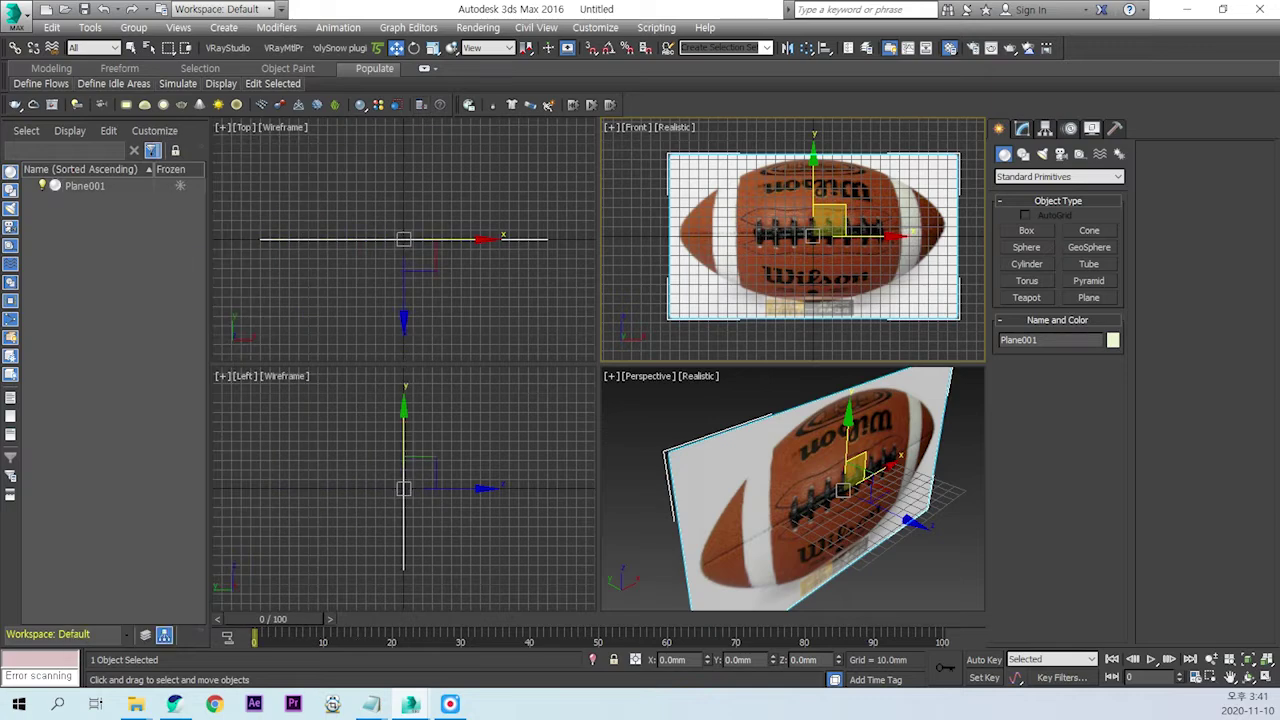
click(680, 342)
scroll(857, 257, up, 3)
scroll(857, 266, up, 2)
scroll(865, 297, down, 5)
key(alt+w)
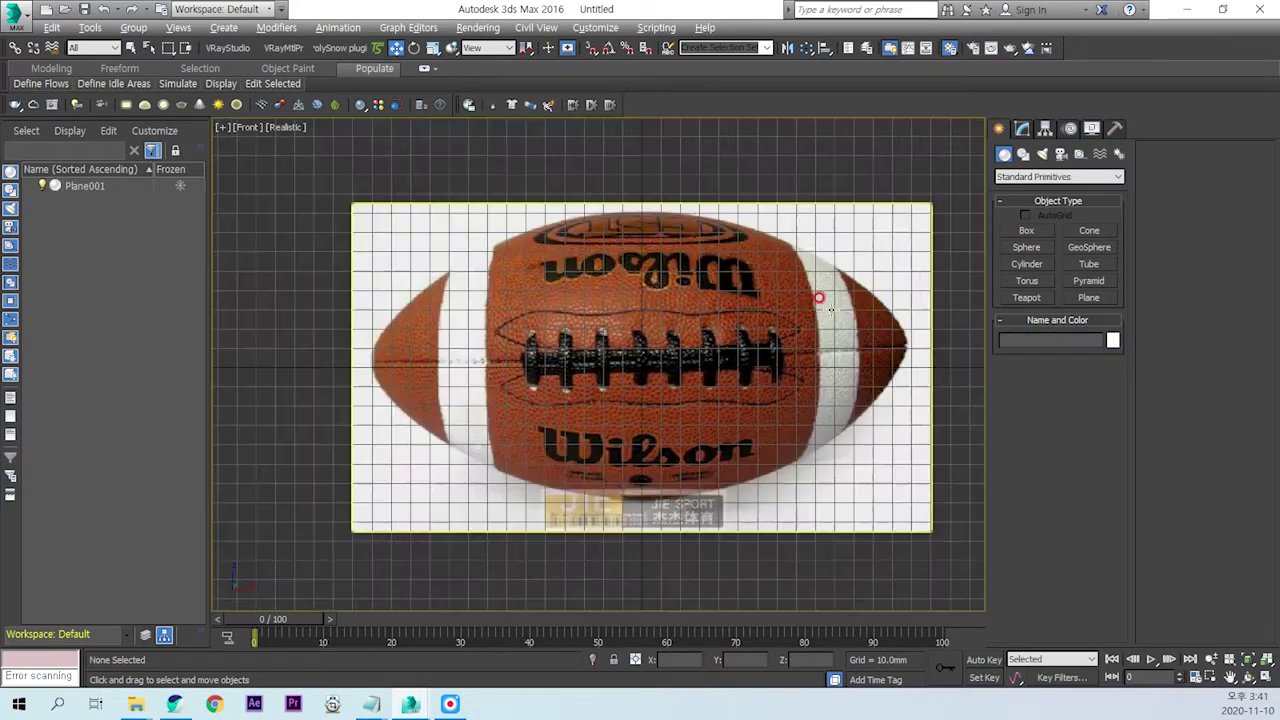
middle_drag(788, 380, 705, 393)
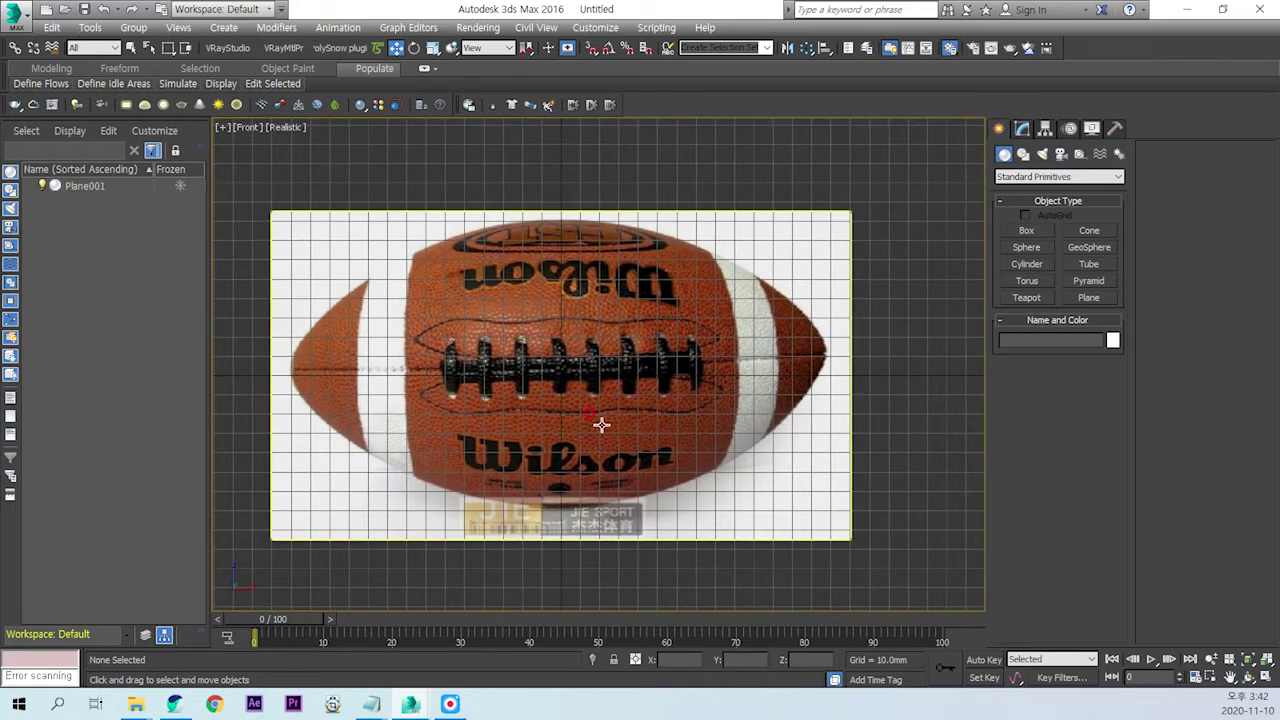
key(alt+w)
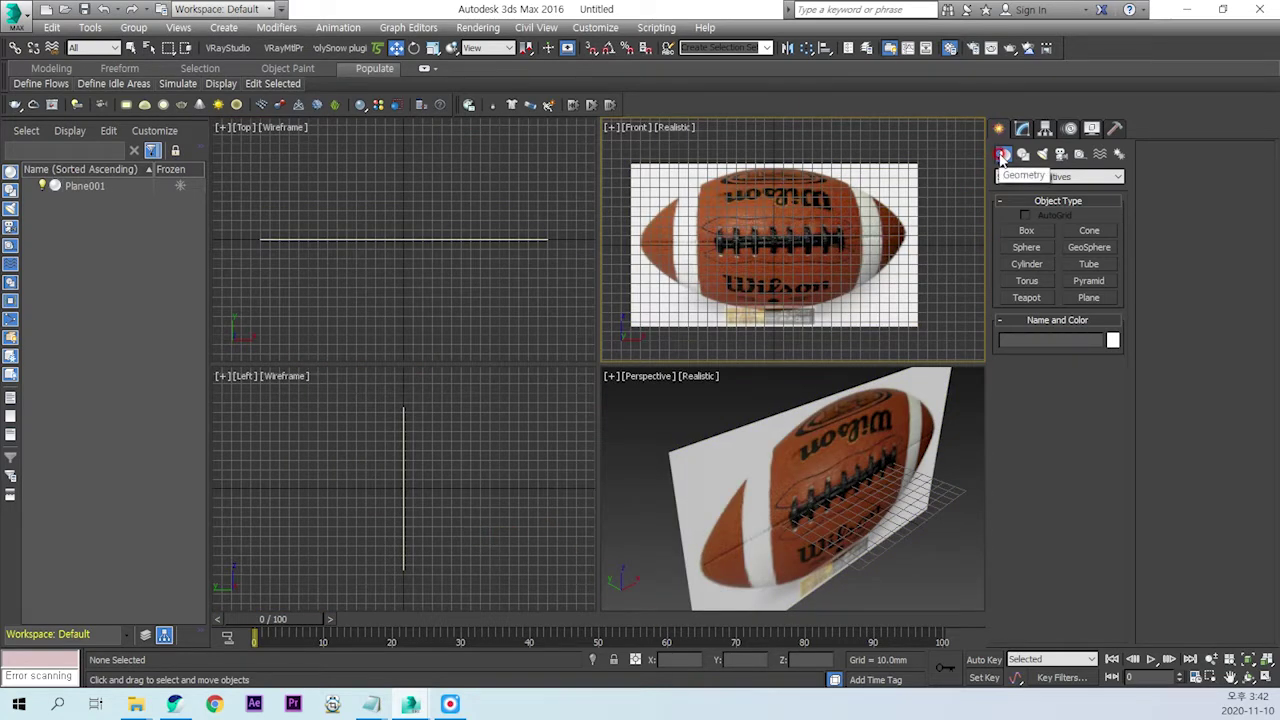
Step: Create a sphere with radius 80mm and 32 segments
click(1045, 250)
drag(399, 487, 466, 456)
double_click(1064, 447)
text(80)
key(Return)
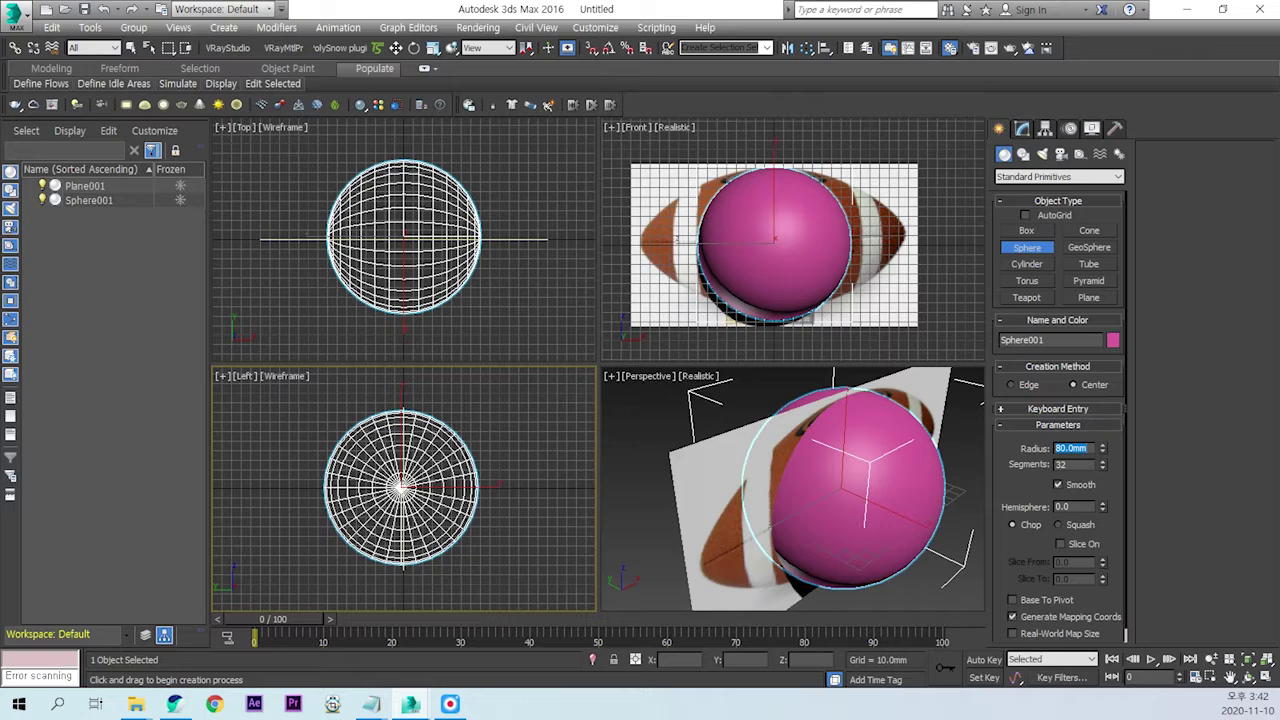
double_click(1075, 464)
text(3)
Step: Center the sphere at the world origin using Move Transform Type-In
right_click(396, 48)
right_click(585, 215)
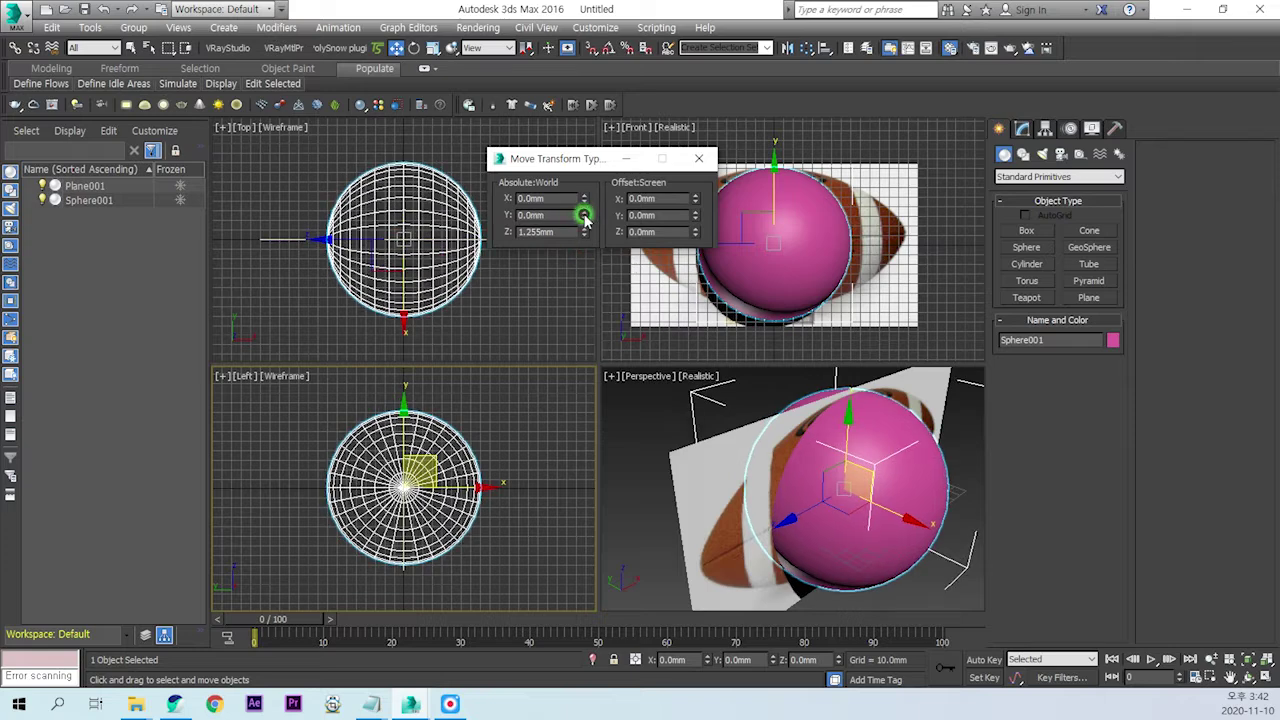
right_click(585, 232)
click(694, 162)
middle_drag(880, 260, 912, 272)
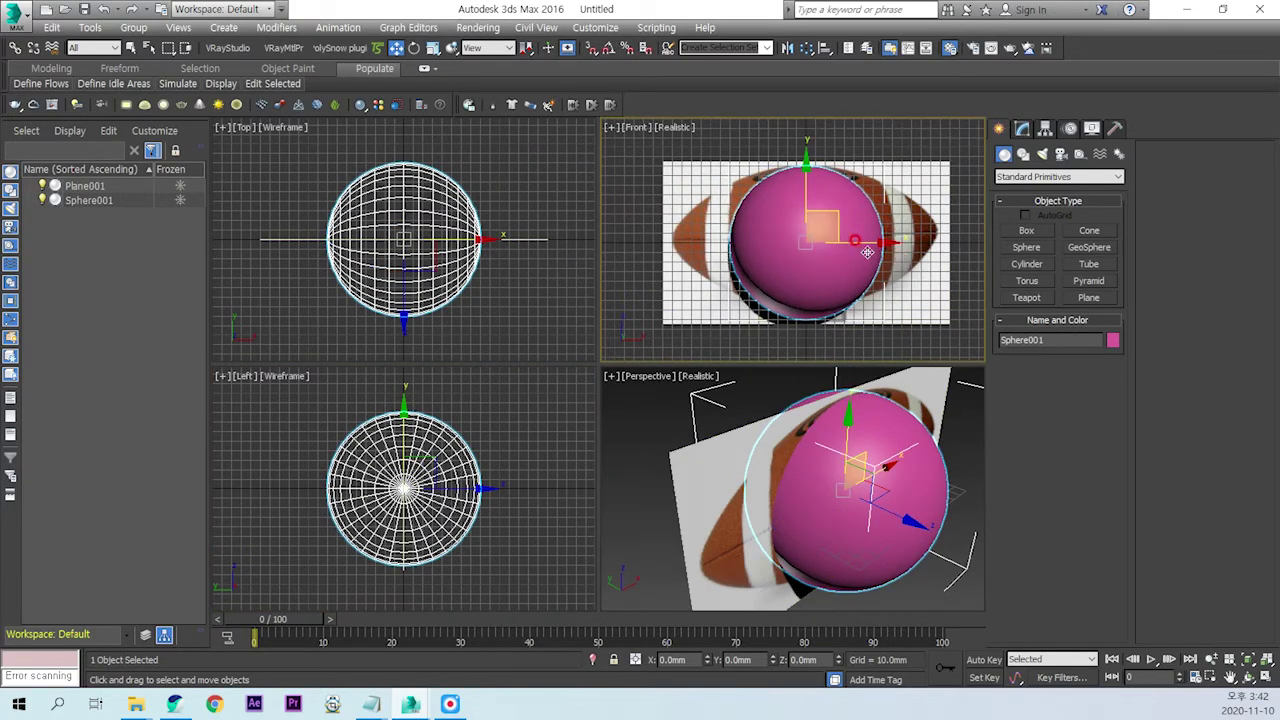
click(1024, 130)
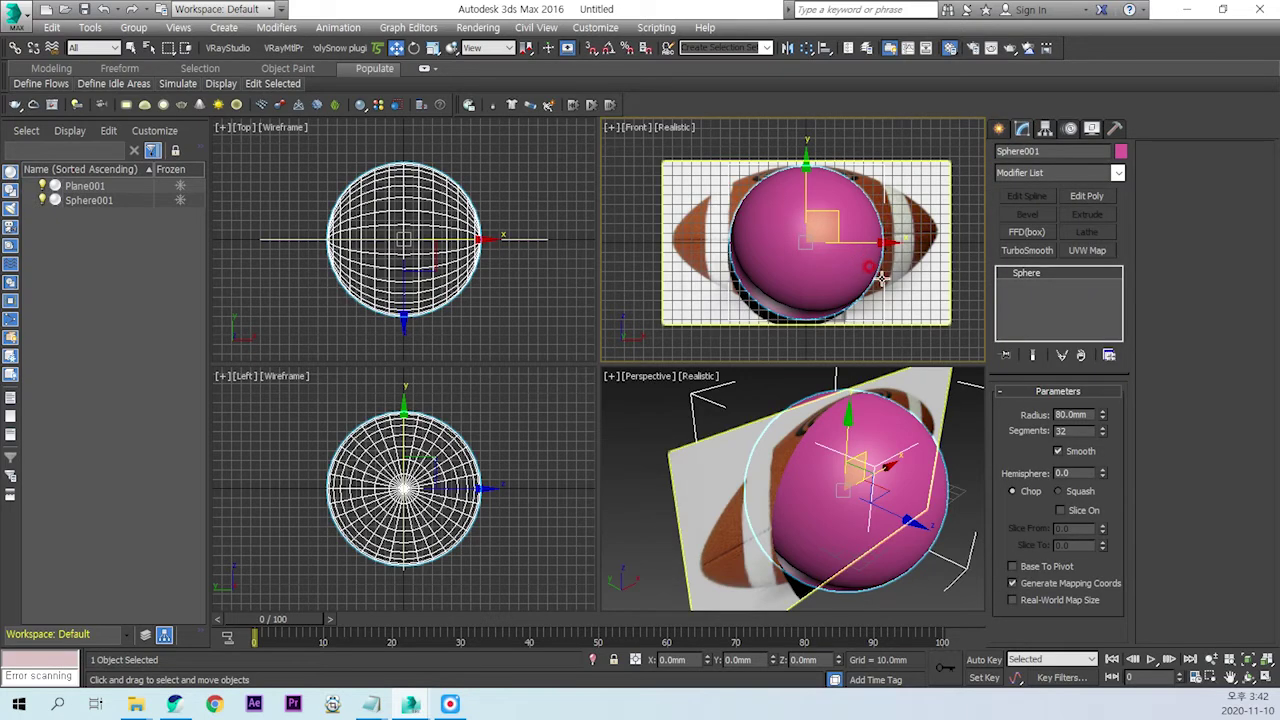
Step: Add an Edit Poly modifier with edged faces shown and enter Vertex level
click(1086, 195)
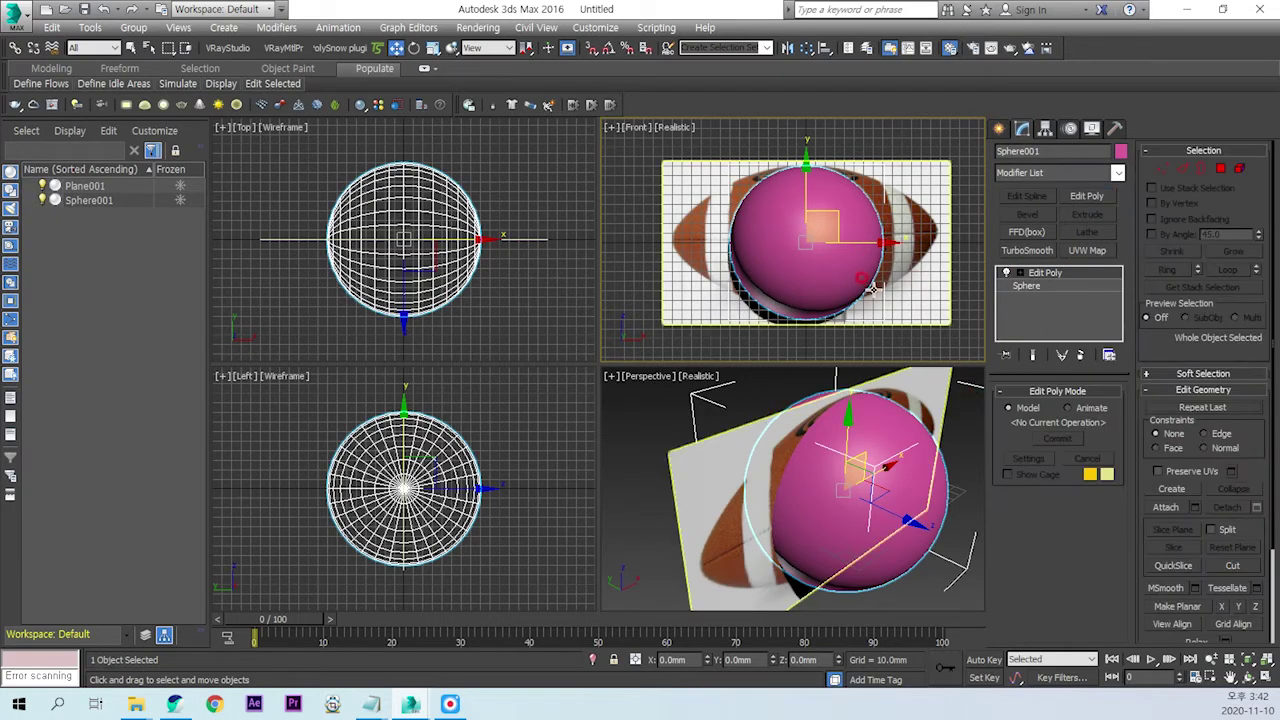
middle_drag(872, 291, 859, 293)
key(F4)
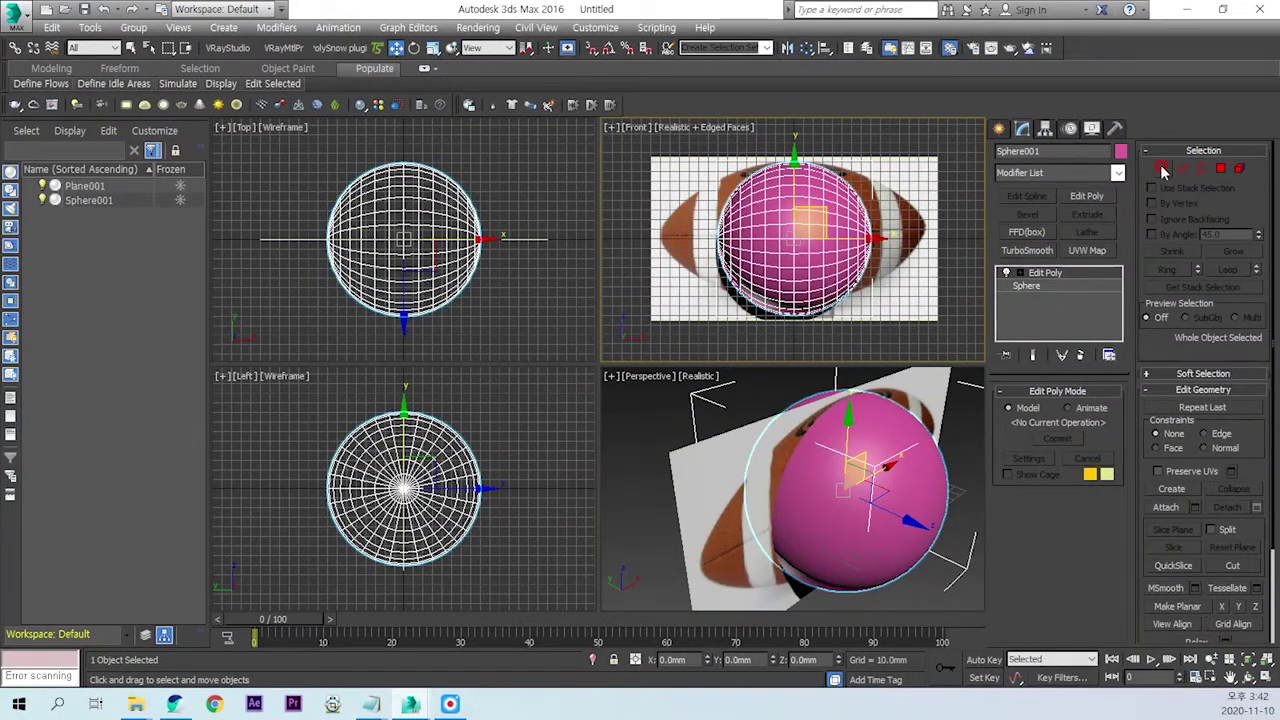
click(1162, 170)
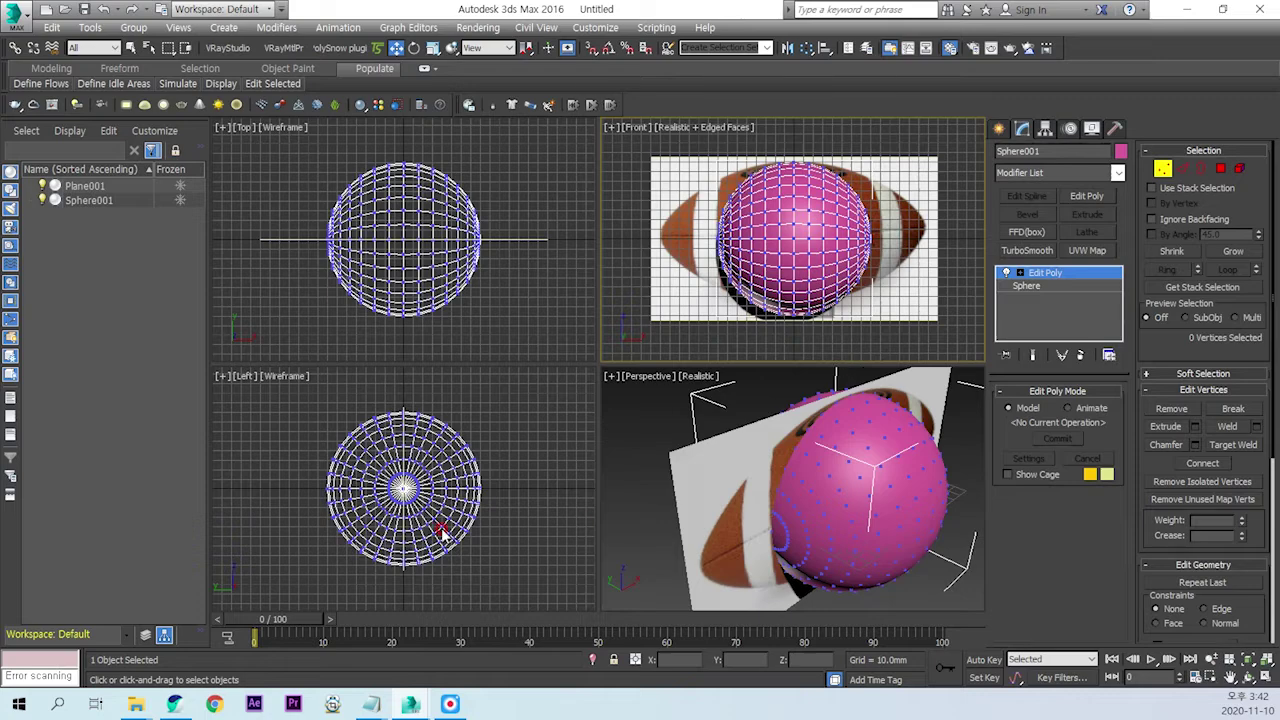
Step: Select the two pole vertices at the sphere's left and right ends
scroll(766, 298, up, 1)
scroll(750, 270, up, 3)
scroll(740, 255, up, 3)
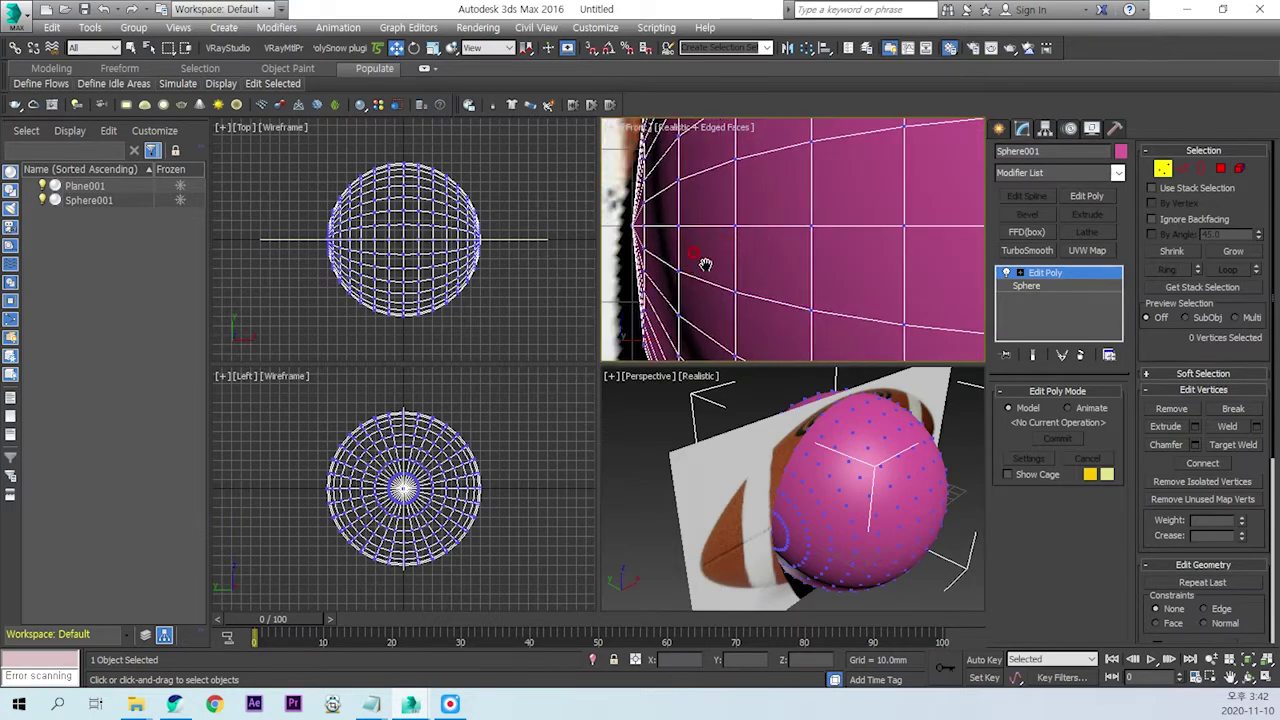
scroll(748, 247, up, 3)
click(768, 214)
scroll(851, 294, down, 5)
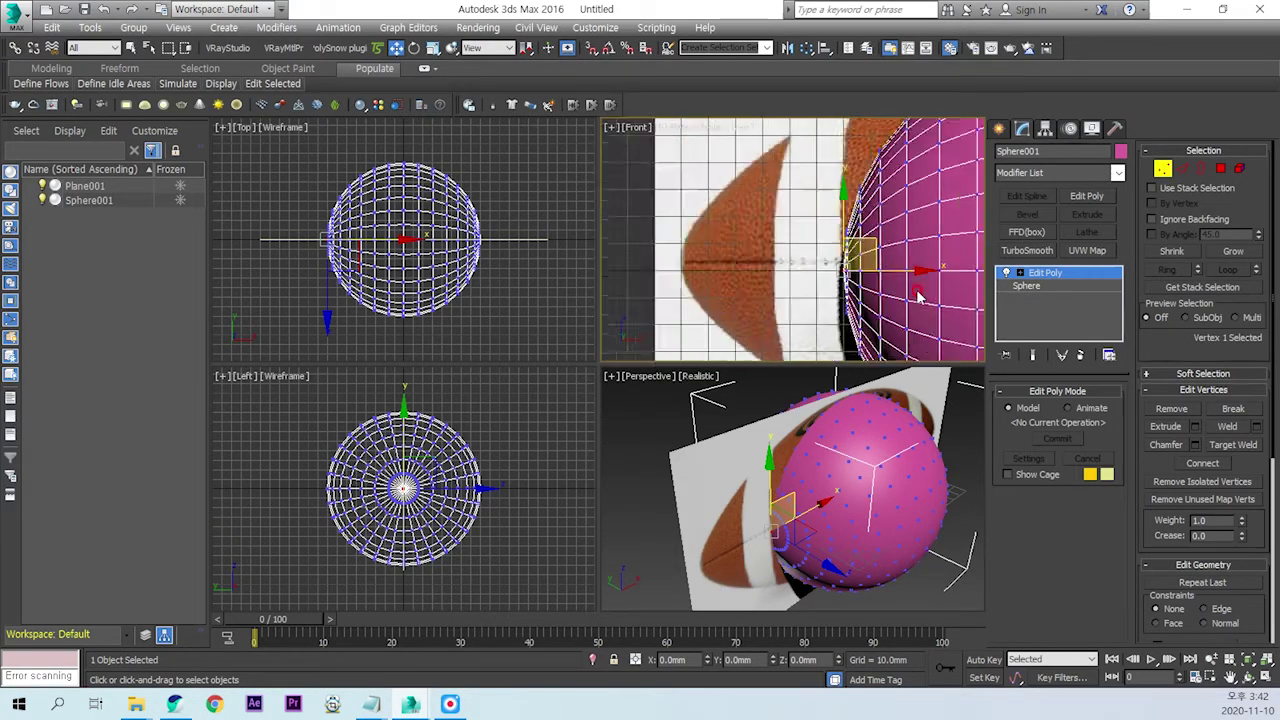
middle_drag(851, 294, 566, 273)
scroll(686, 289, up, 2)
scroll(737, 277, up, 2)
scroll(749, 280, up, 2)
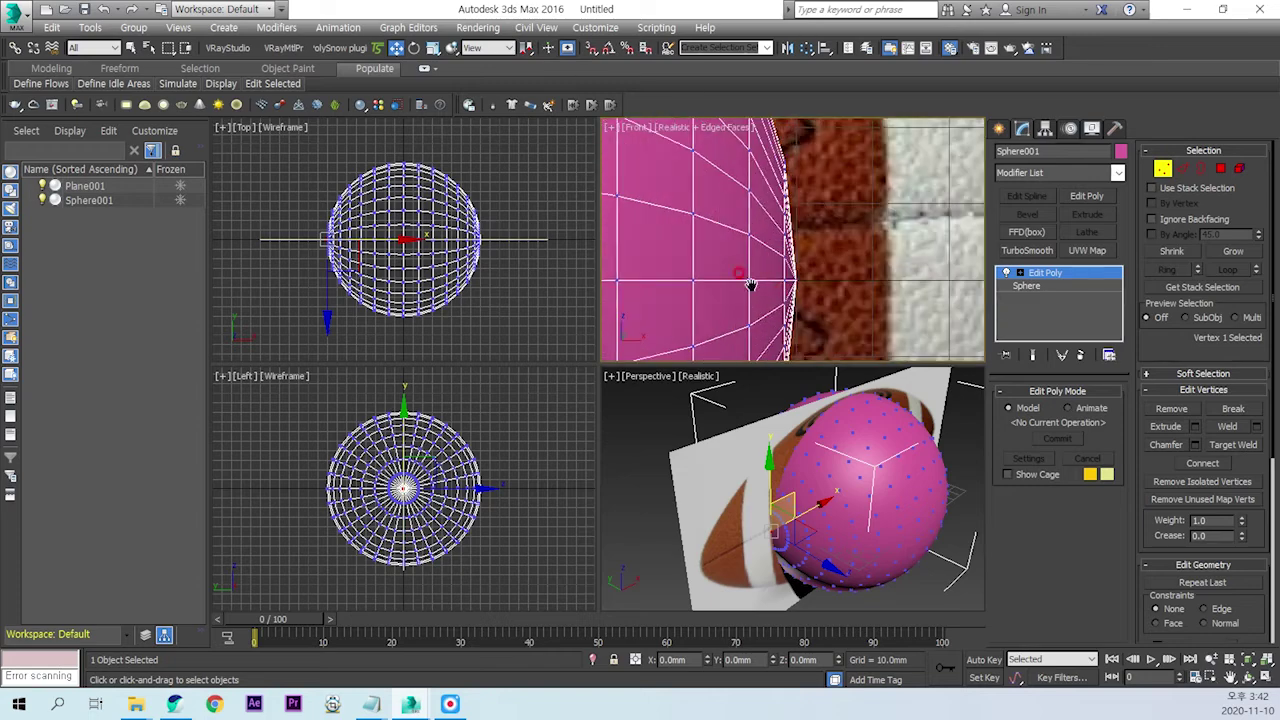
scroll(680, 292, up, 2)
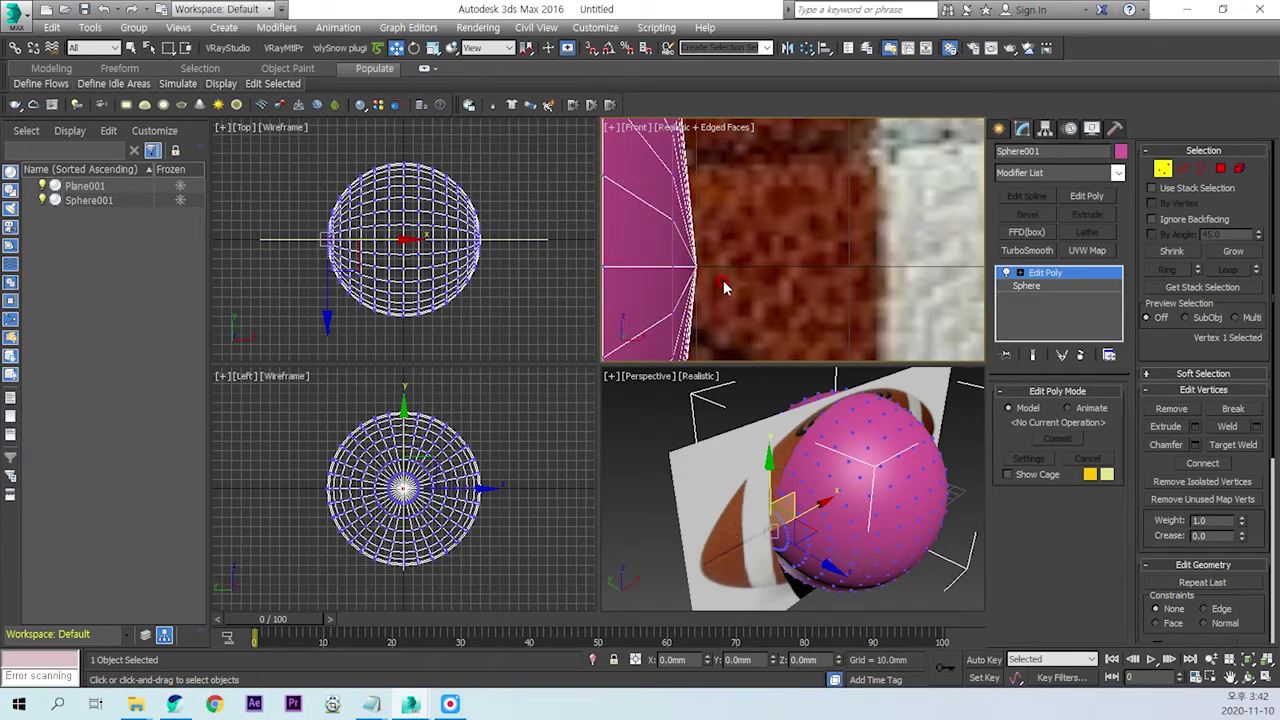
ctrl+click(680, 252)
scroll(763, 320, down, 3)
mouse_move(766, 286)
middle_down()
mouse_move(806, 272)
mouse_move(794, 276)
middle_up()
scroll(800, 275, down, 5)
Step: Test-scale the end vertices outward and back, then expand the Soft Selection rollout
click(433, 48)
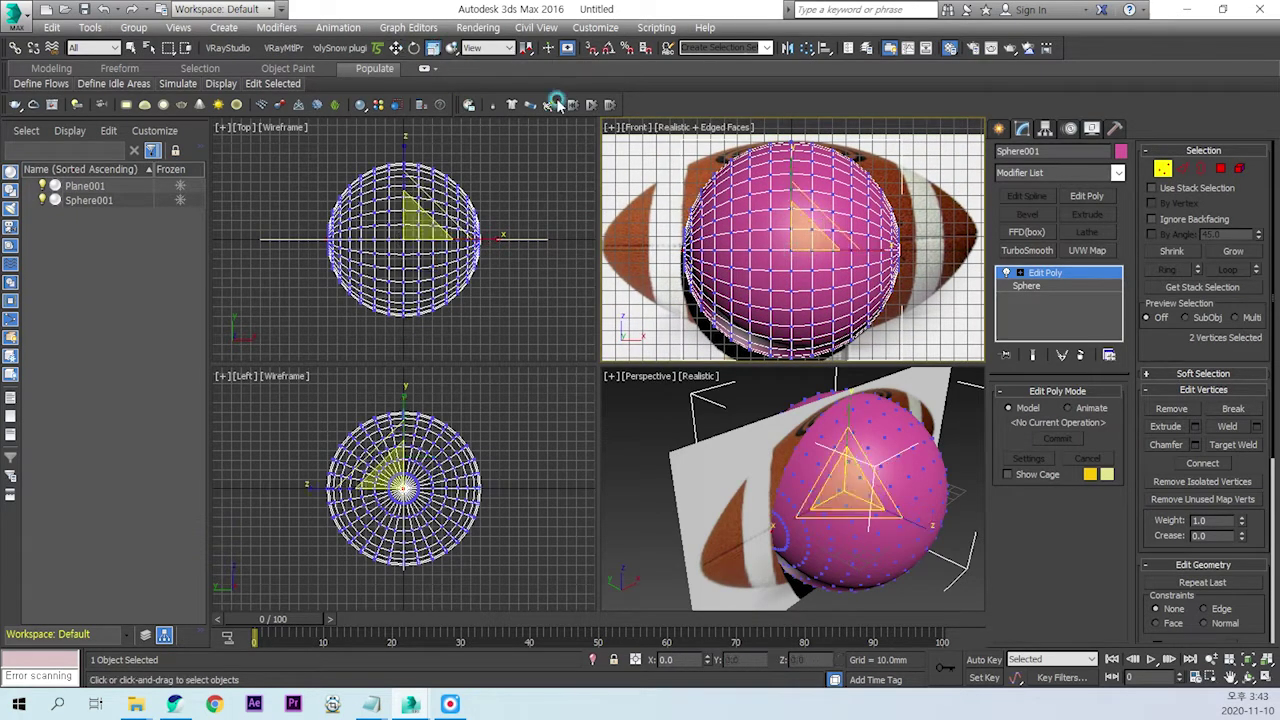
drag(845, 240, 902, 283)
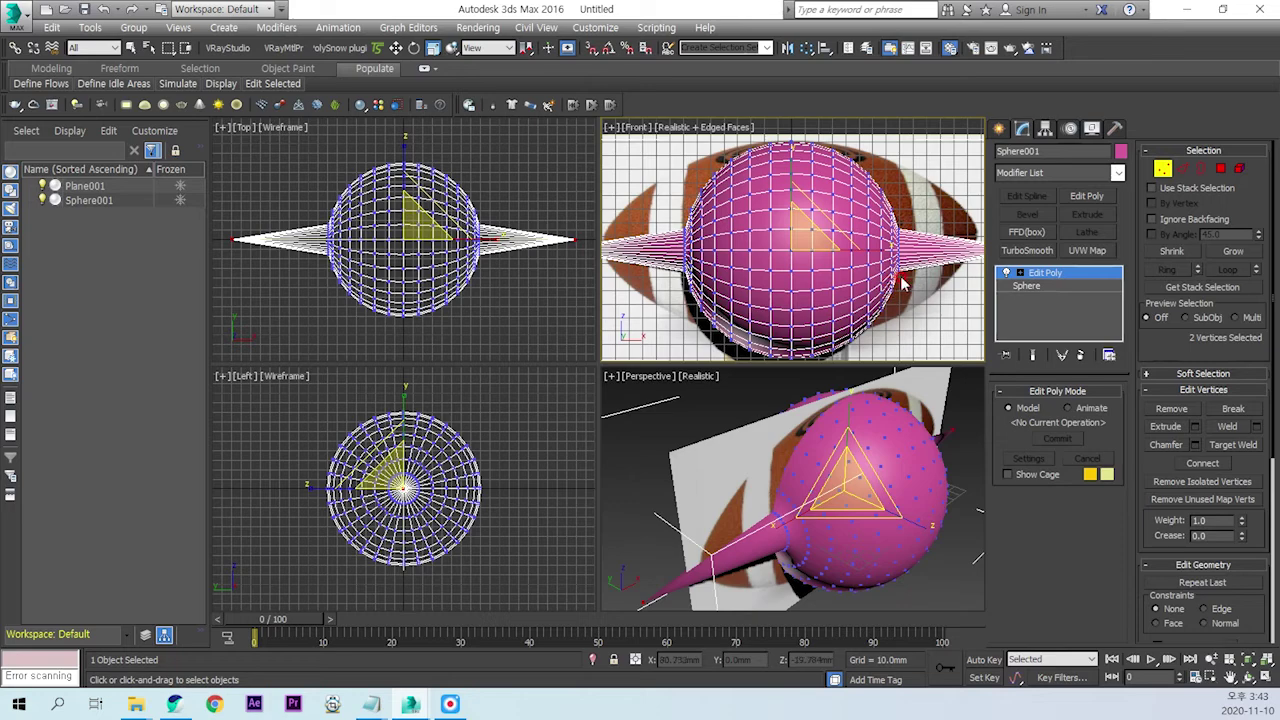
drag(902, 283, 858, 268)
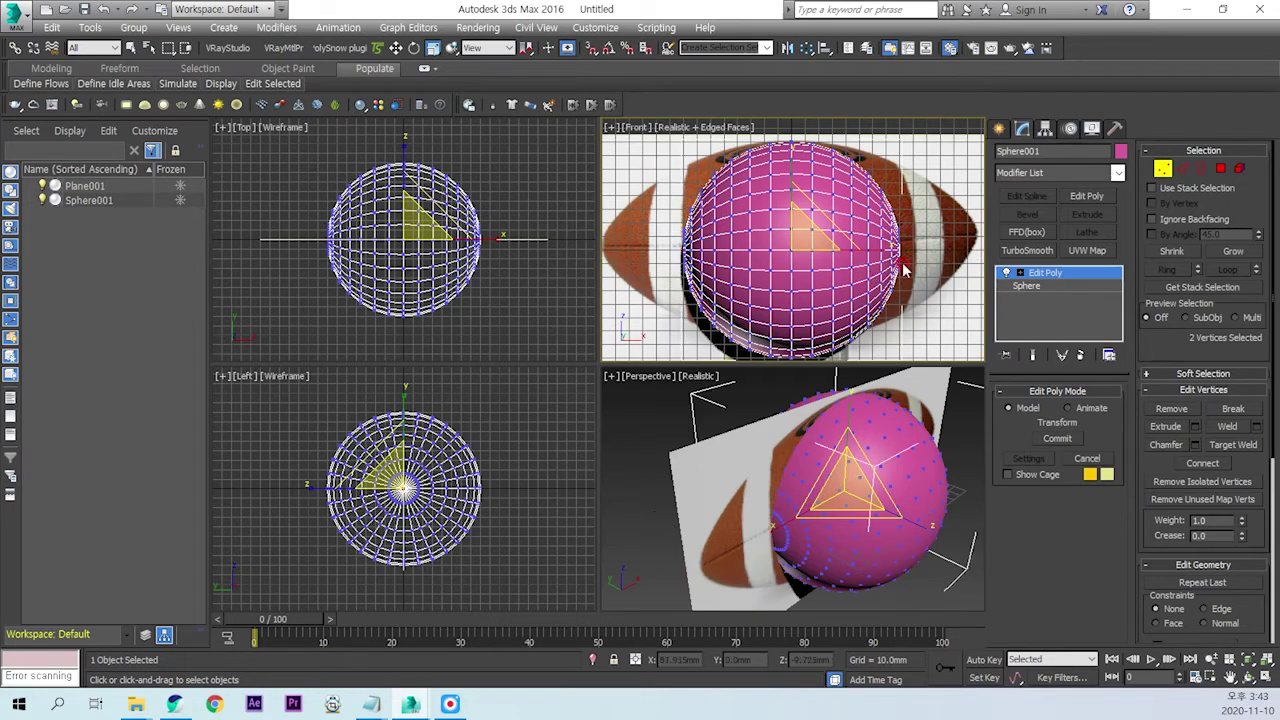
click(1205, 374)
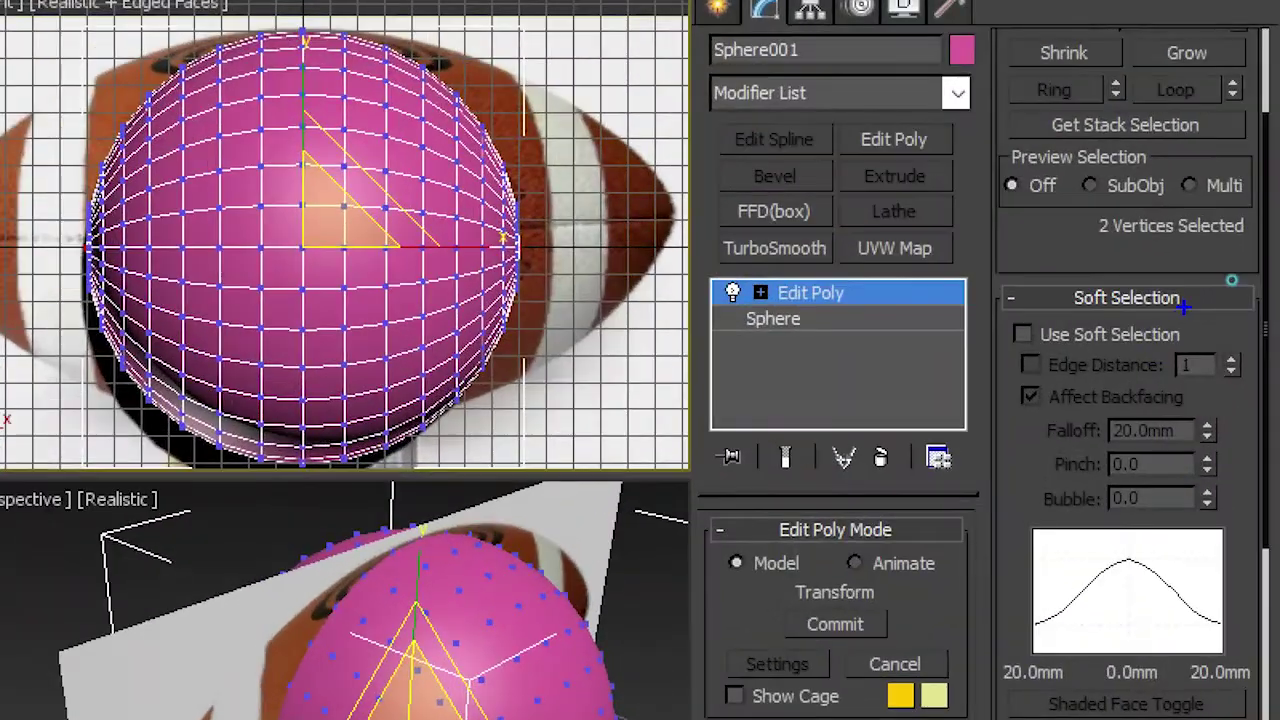
Step: Turn on soft selection with 112mm falloff and scale the poles along X to about 164%
drag(1190, 316, 1180, 314)
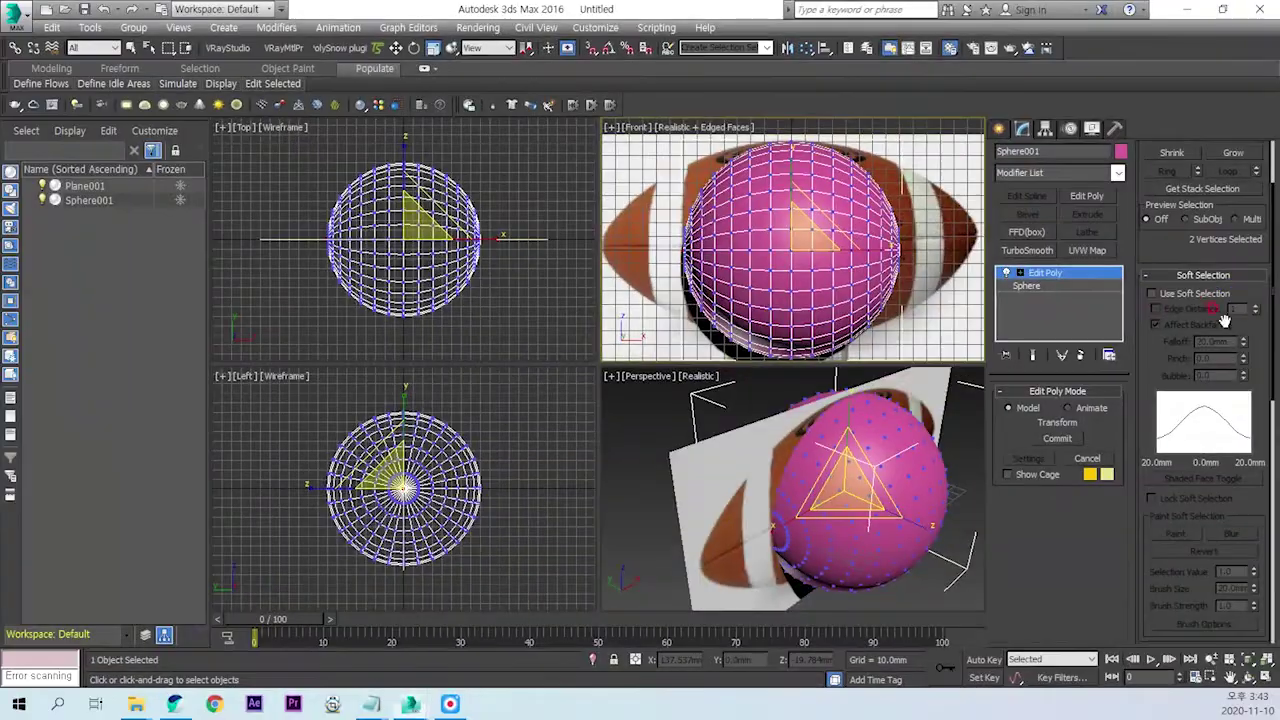
click(1152, 294)
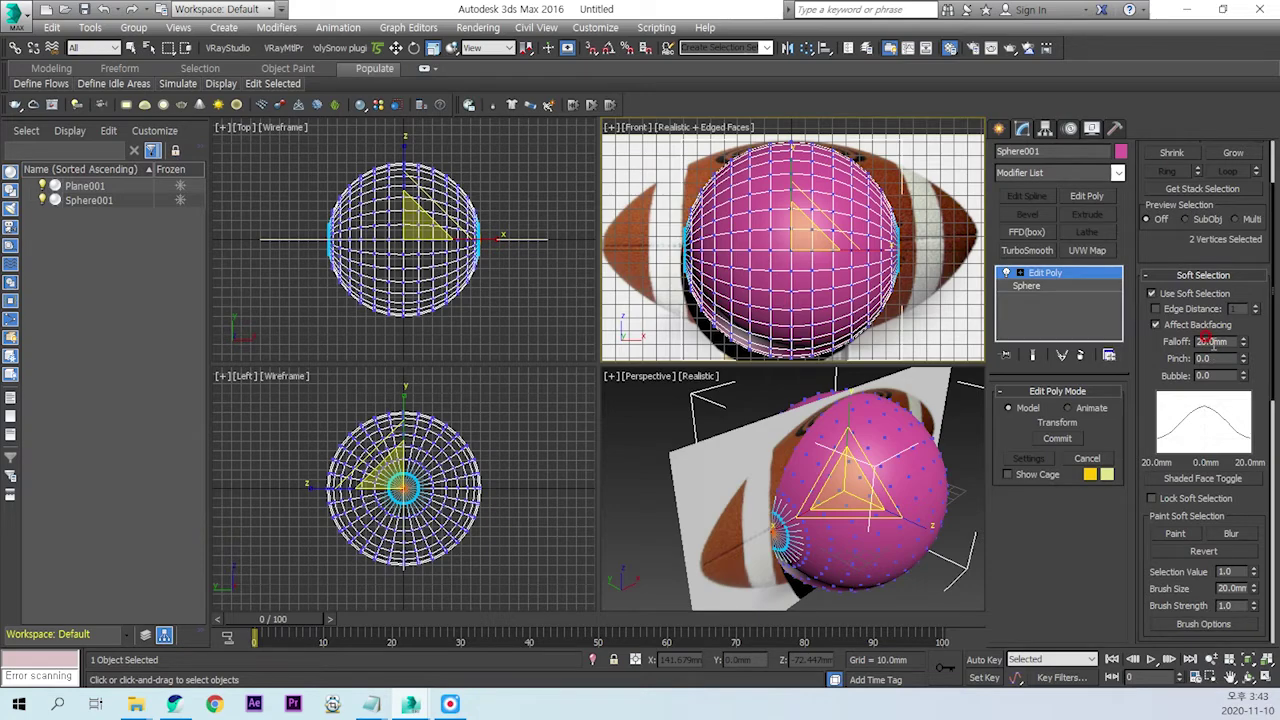
click(1203, 348)
text(112)
key(Return)
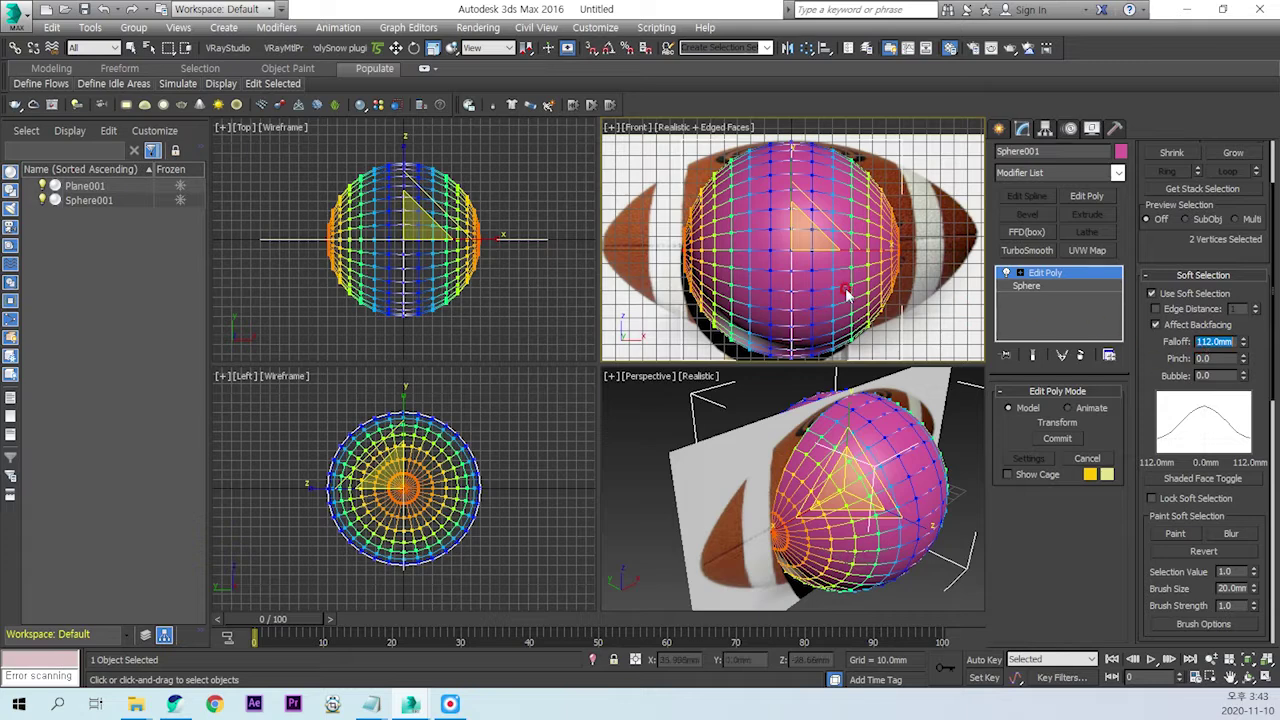
click(640, 274)
click(938, 273)
click(860, 240)
drag(858, 240, 905, 256)
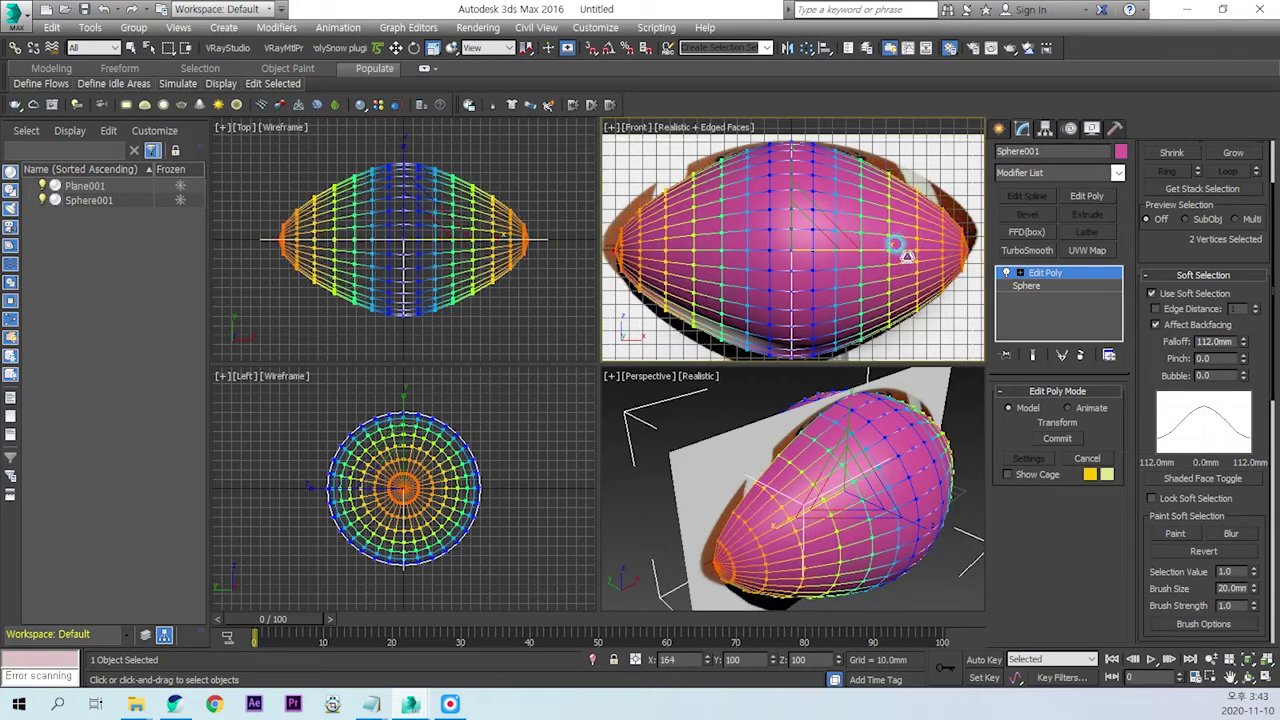
click(902, 280)
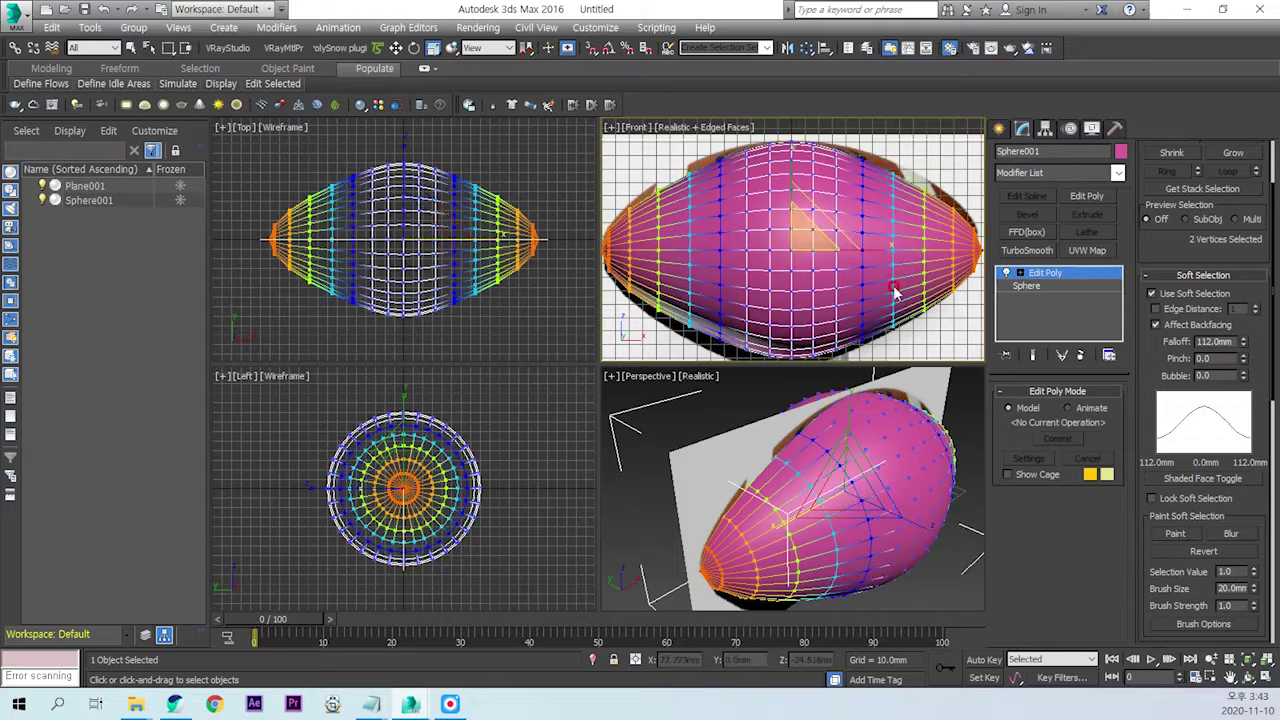
Step: In the maximized Front view, scale the two mid-side vertex columns about 111% along Y
scroll(902, 280, down, 2)
scroll(866, 290, down, 2)
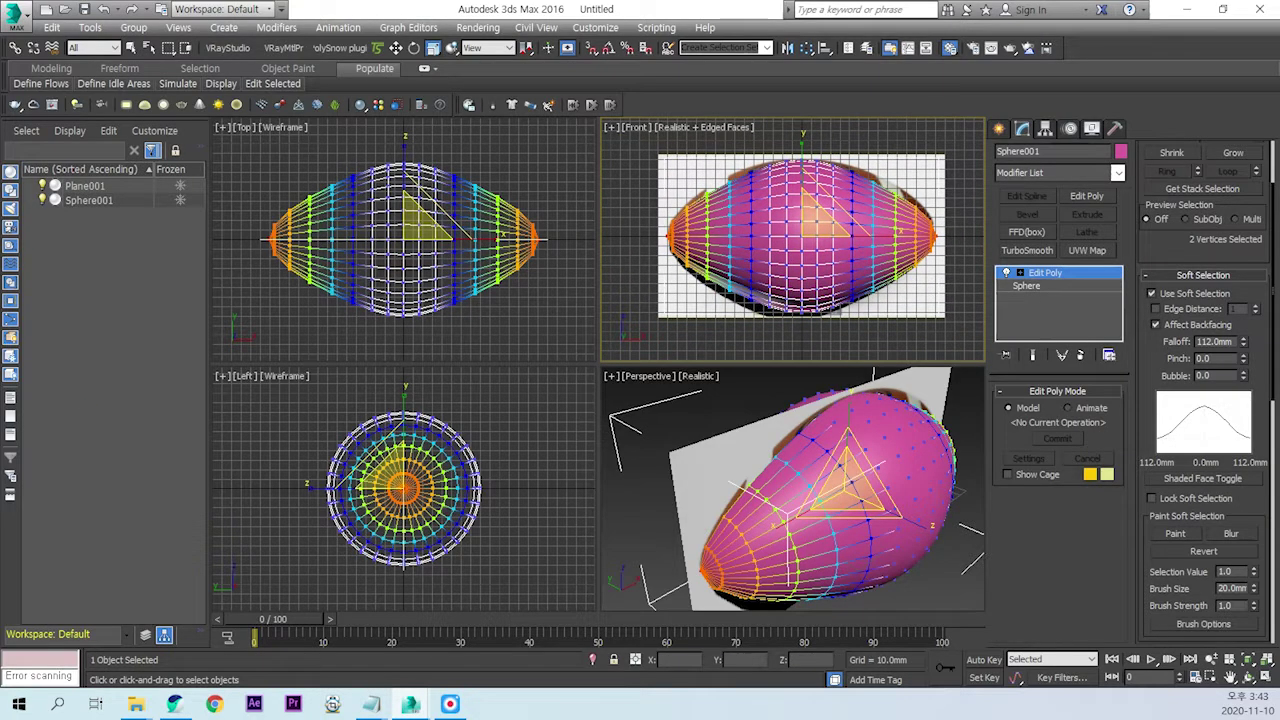
middle_drag(783, 250, 762, 248)
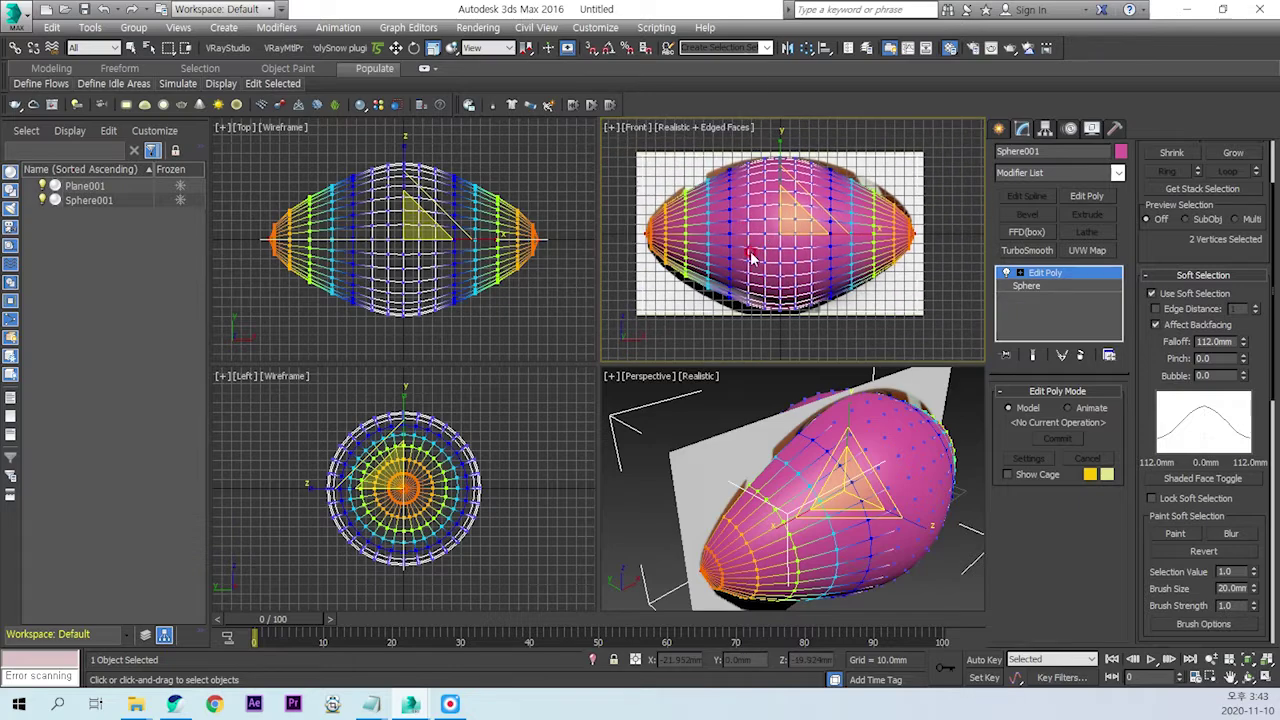
middle_drag(871, 289, 872, 305)
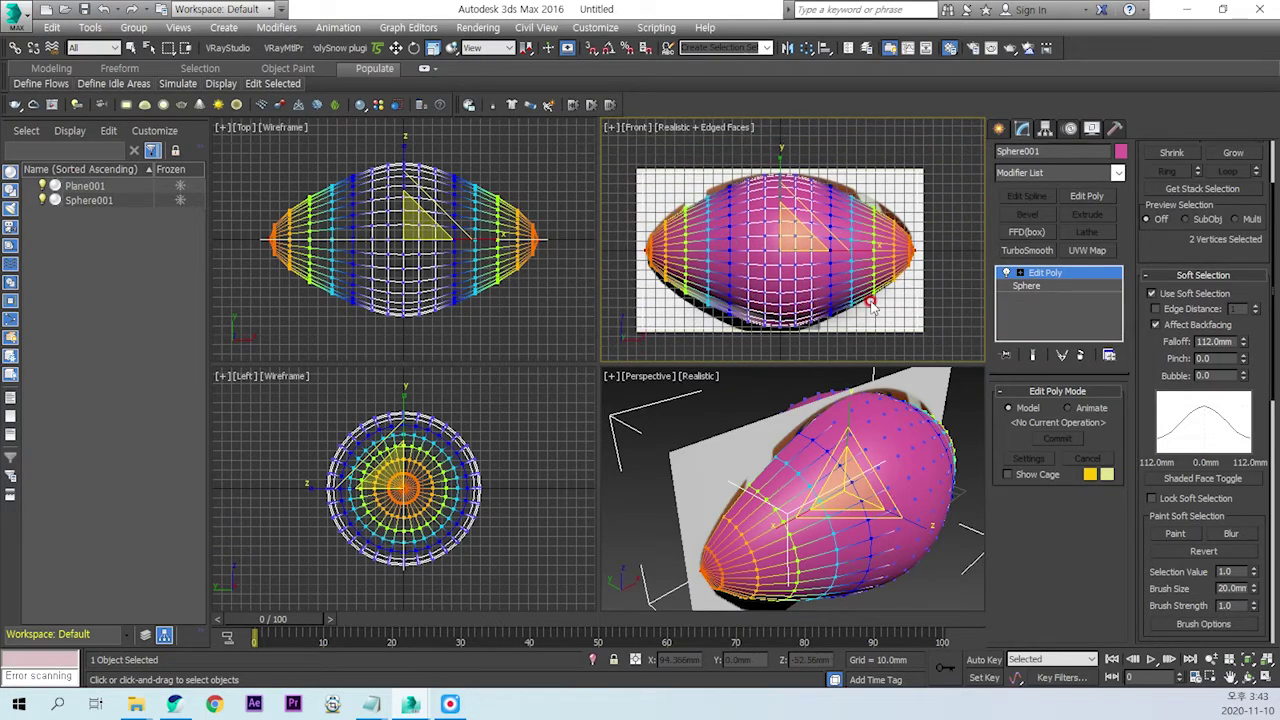
key(alt+w)
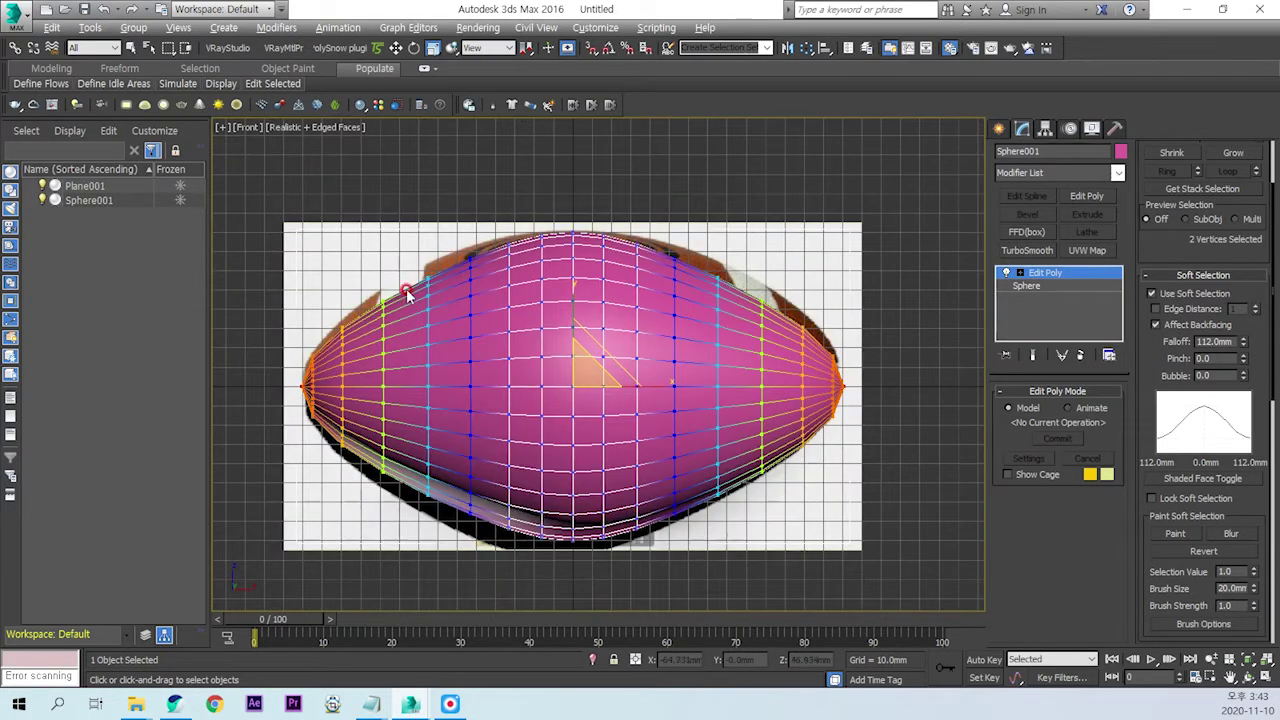
drag(420, 240, 445, 555)
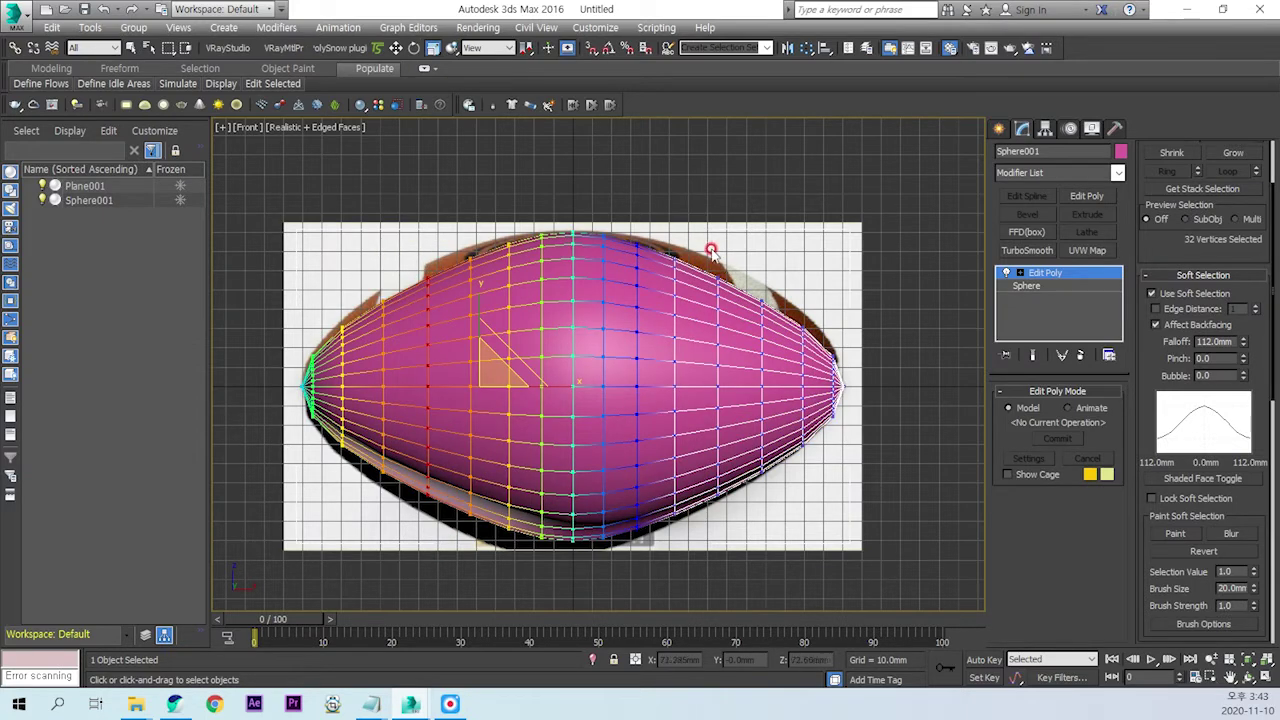
ctrl+drag(706, 234, 738, 555)
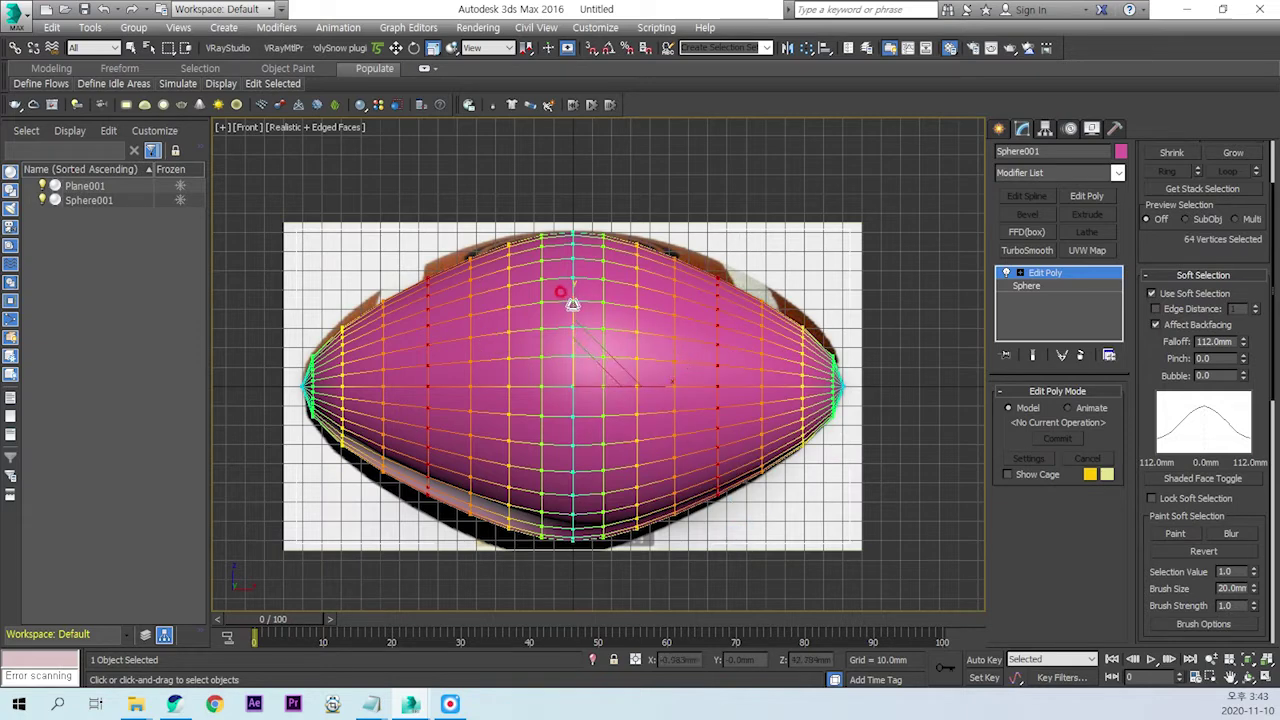
drag(572, 301, 572, 296)
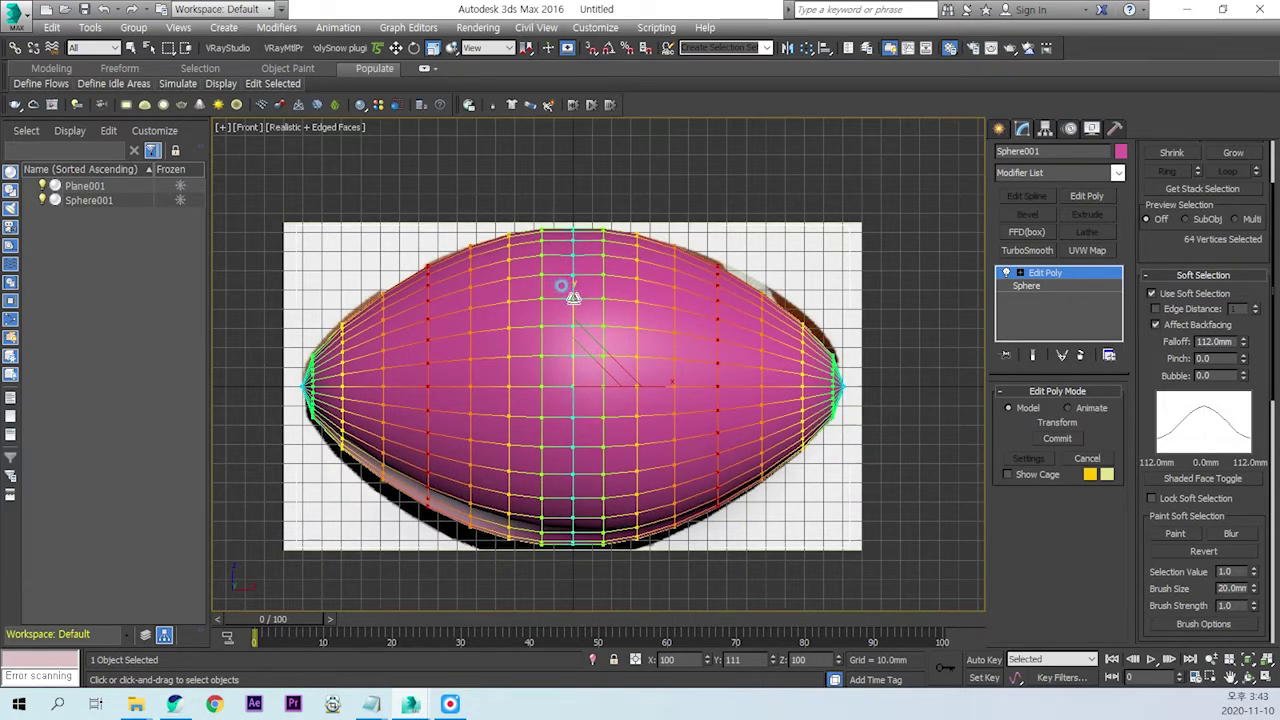
middle_drag(572, 297, 577, 245)
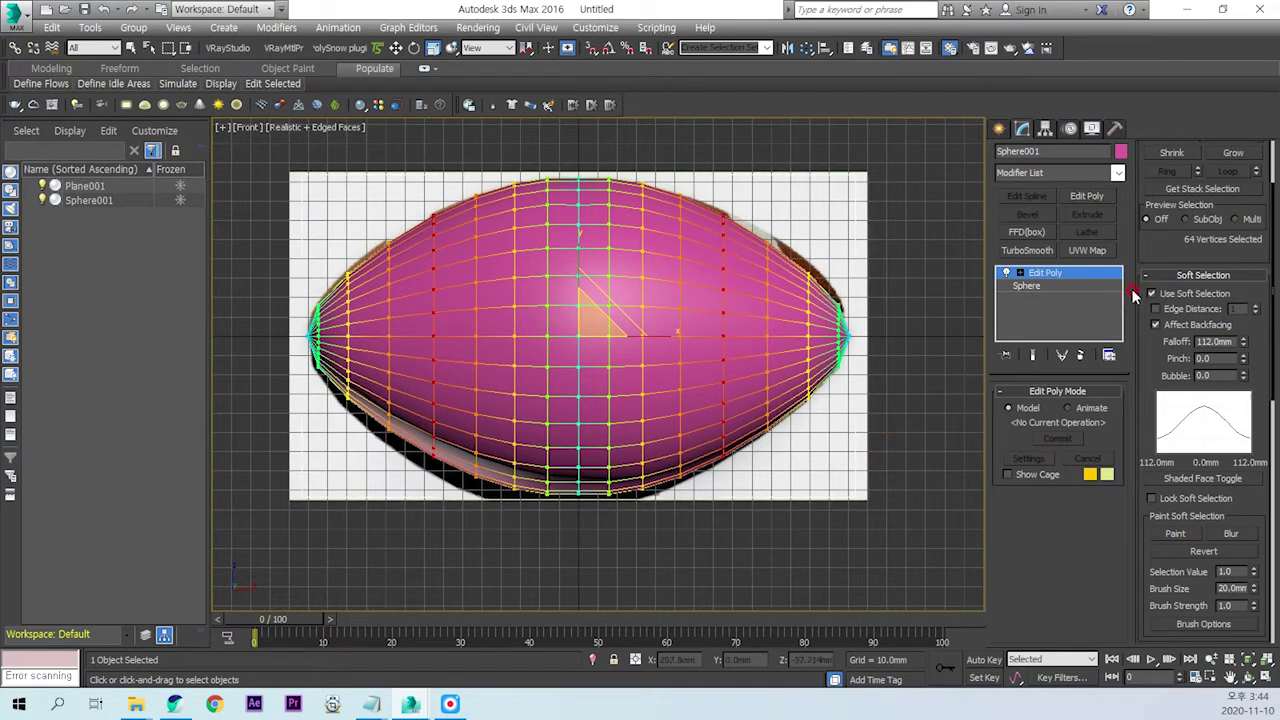
click(1054, 275)
Step: Switch the Edit Poly to Edge level and restore the four-view layout
click(1019, 272)
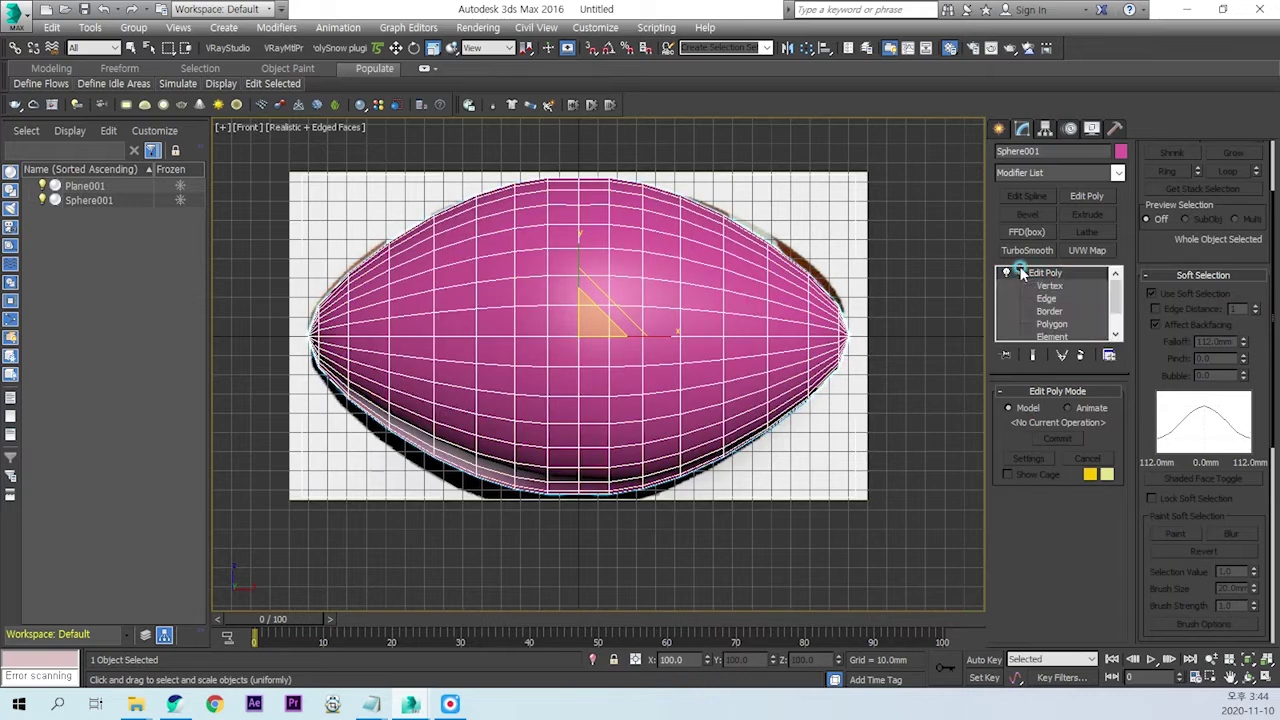
click(1050, 298)
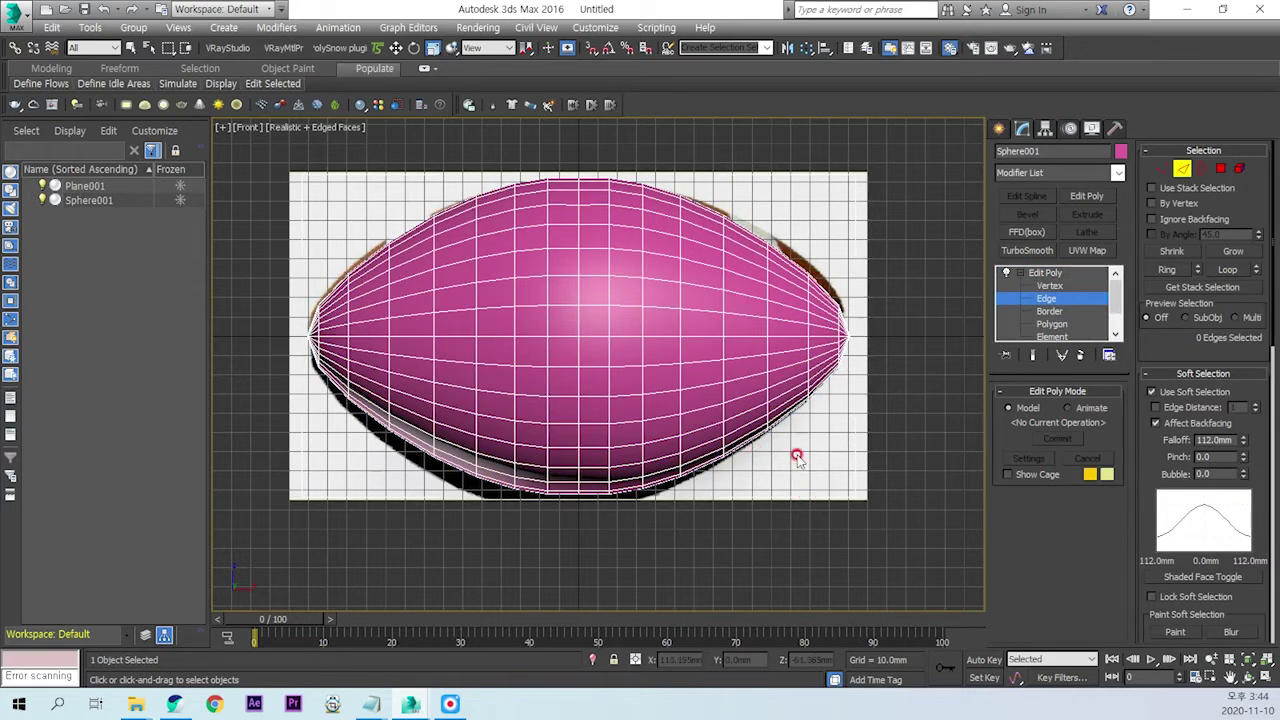
key(alt+w)
Step: Show wire edges over the shaded Perspective view of the sphere
alt+middle_drag(755, 577, 847, 542)
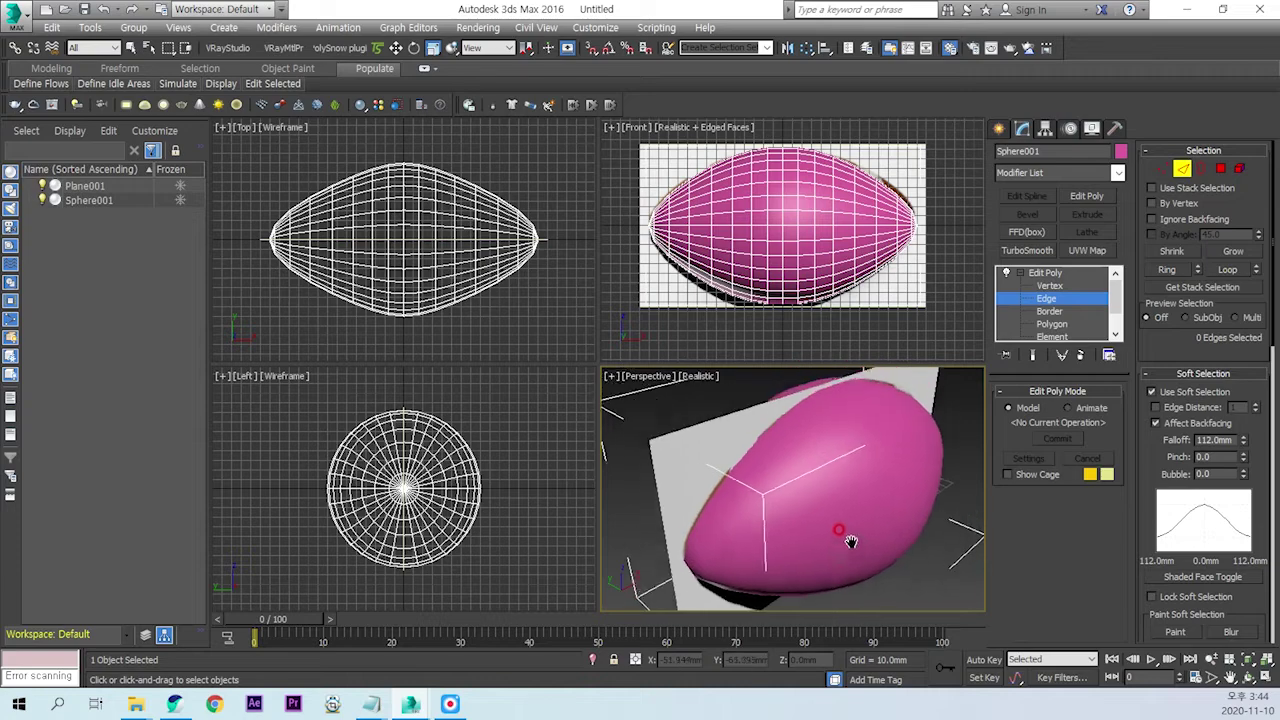
key(F4)
scroll(845, 545, up, 2)
scroll(830, 538, up, 2)
scroll(810, 528, up, 2)
scroll(810, 528, up, 2)
scroll(808, 517, up, 3)
scroll(810, 535, down, 3)
scroll(814, 538, up, 1)
scroll(824, 517, down, 2)
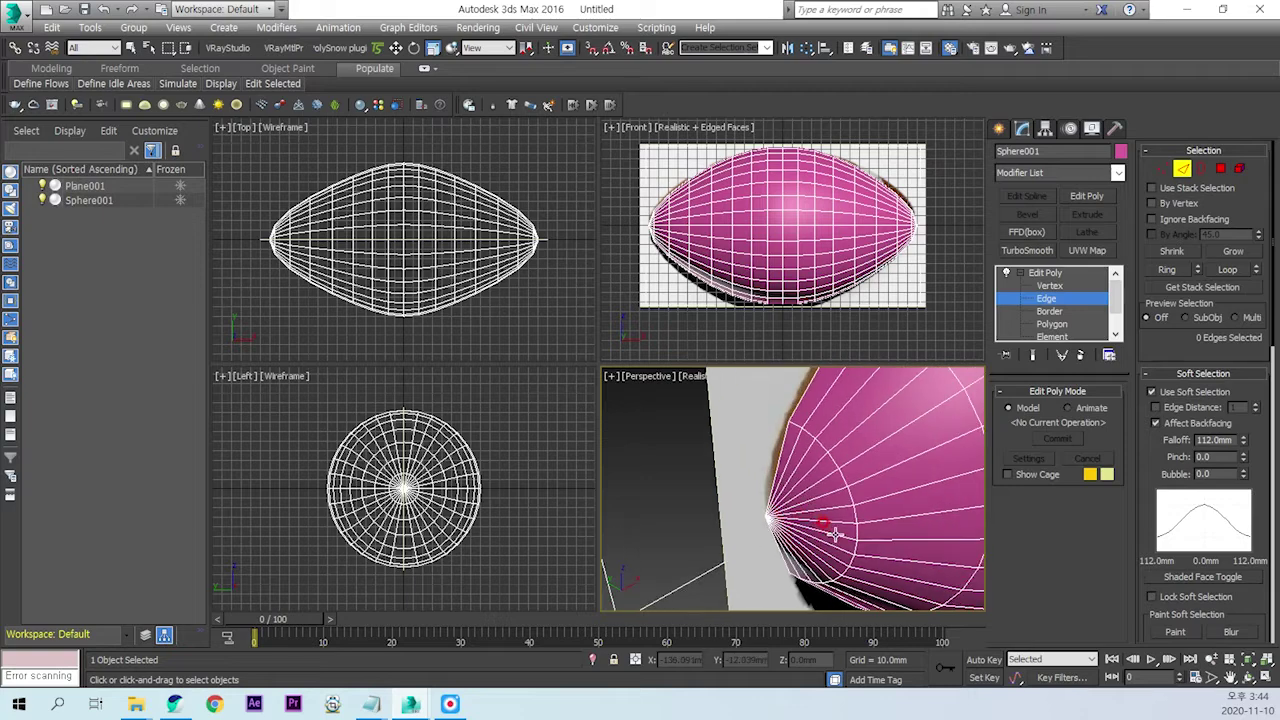
Step: Hide the Plane001 reference plane and zoom the Left view
key(alt+q)
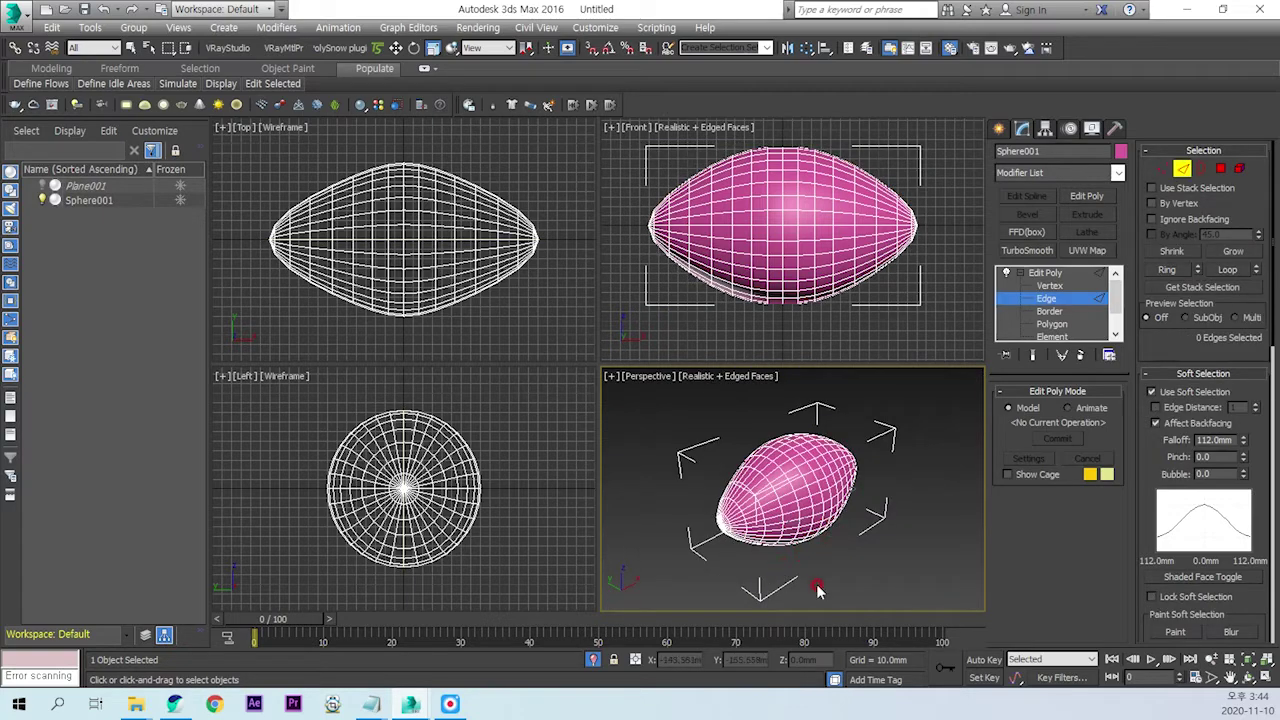
scroll(782, 525, up, 4)
scroll(749, 519, down, 2)
scroll(749, 519, up, 2)
scroll(508, 523, up, 3)
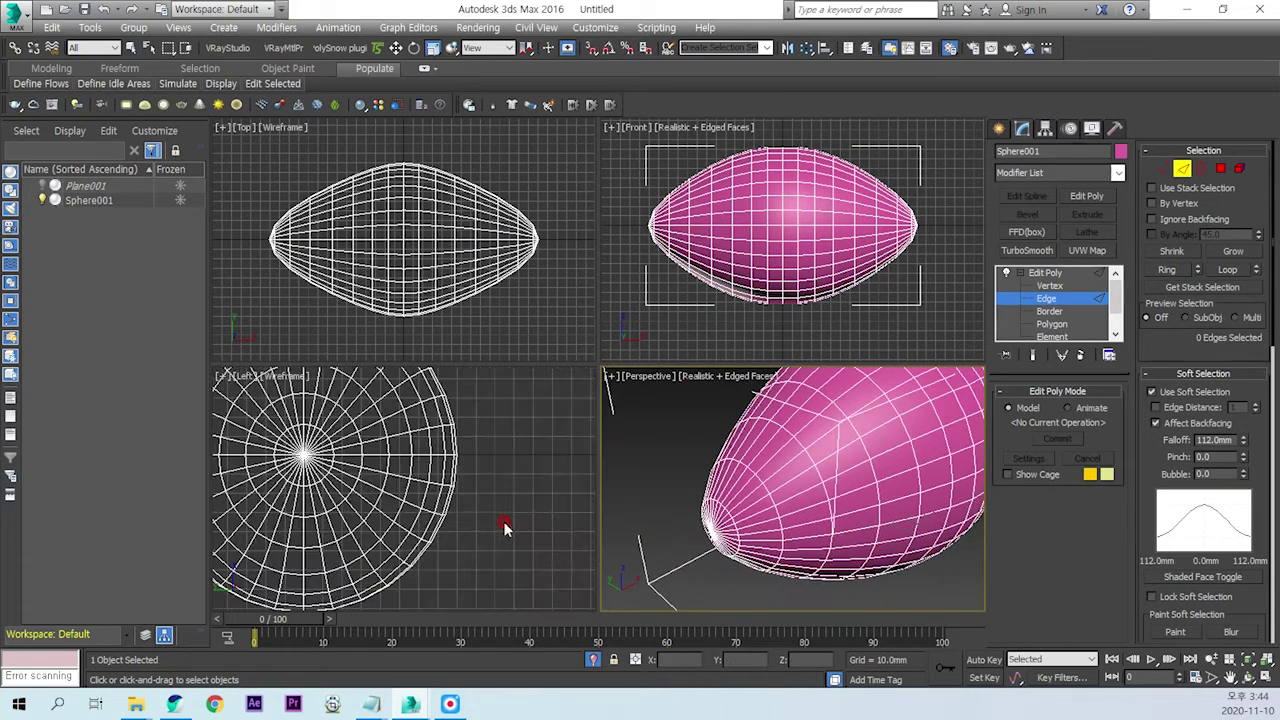
scroll(453, 512, down, 1)
scroll(453, 512, up, 1)
scroll(425, 508, up, 2)
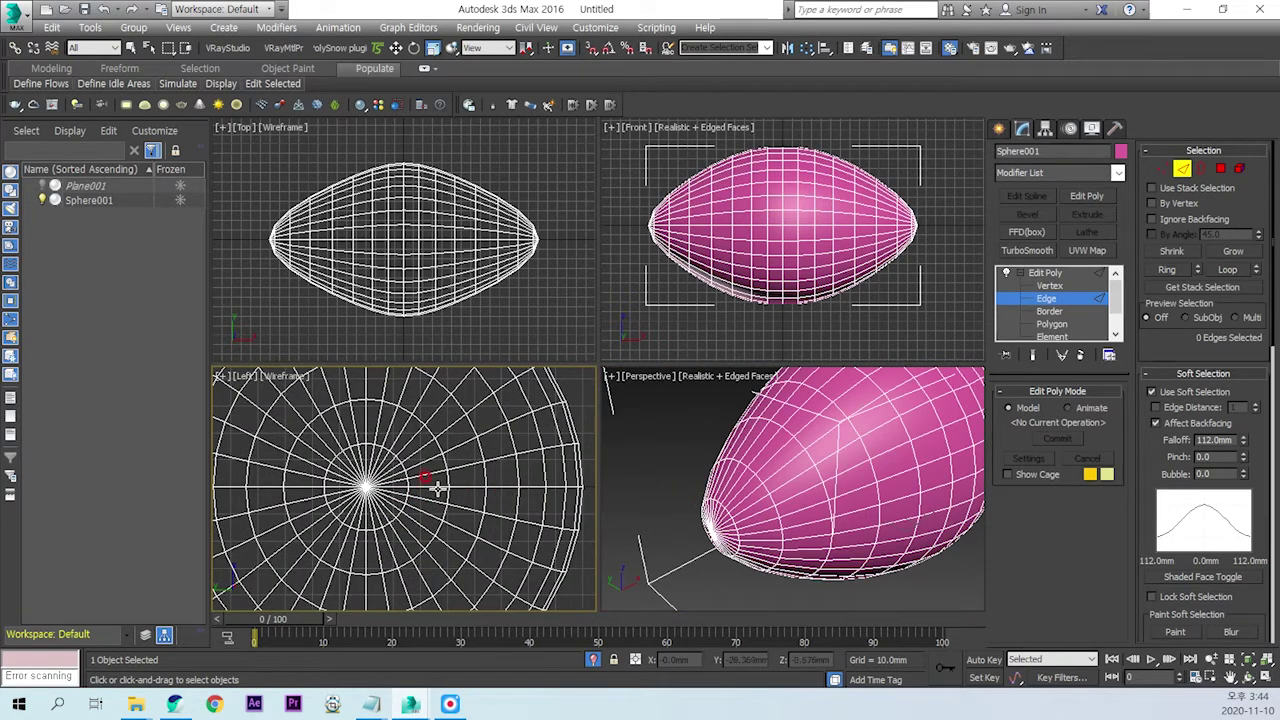
Step: Turn off soft selection and loop-select the first seam edge near the sphere's pole
click(437, 487)
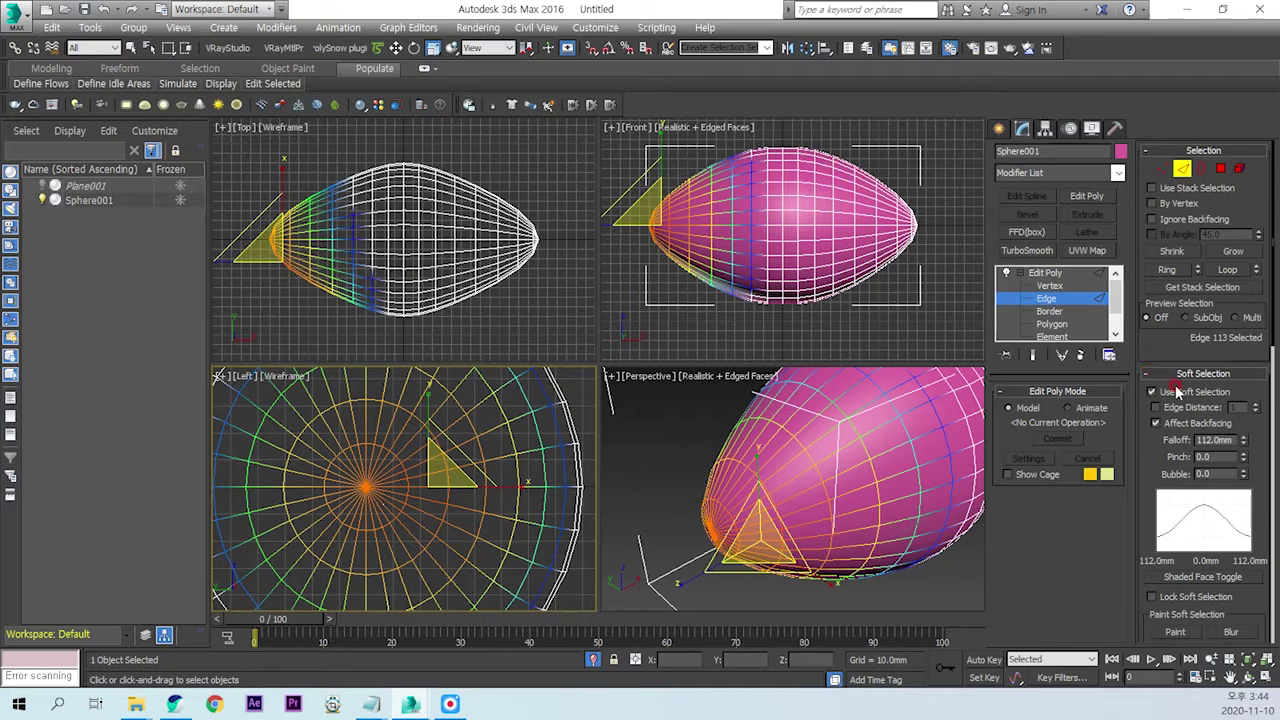
click(1156, 392)
scroll(443, 486, up, 2)
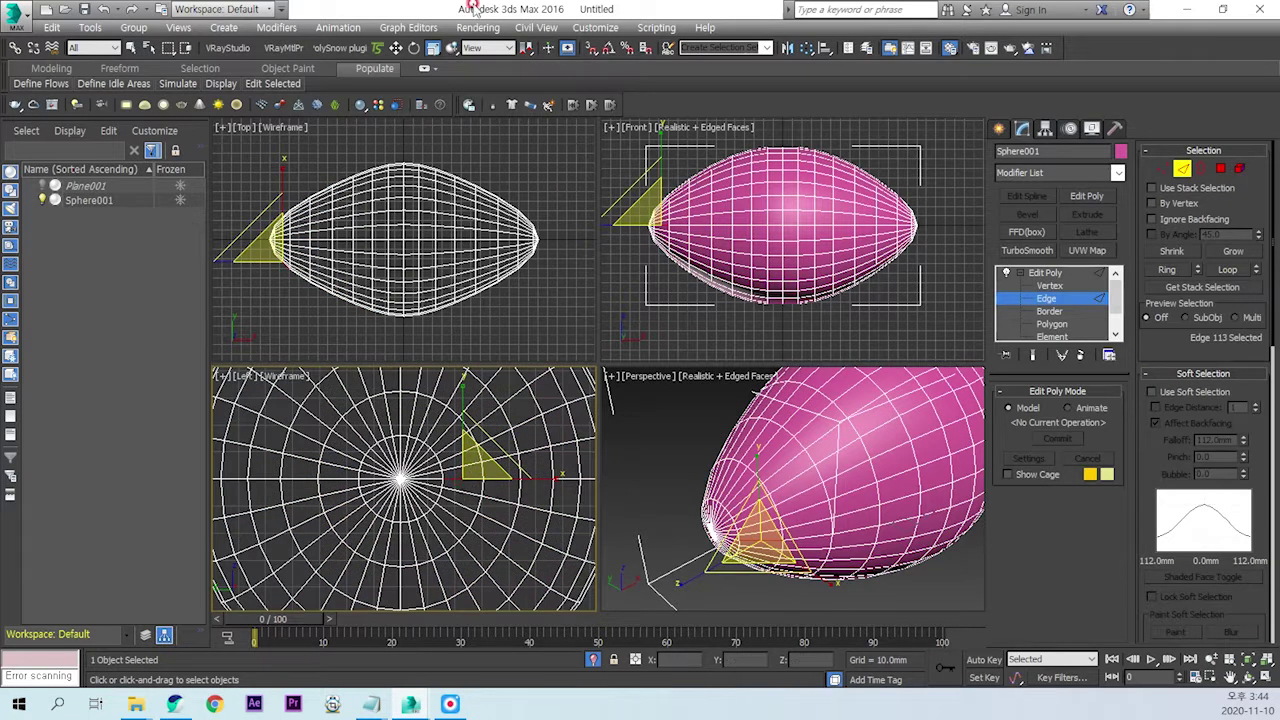
click(398, 49)
middle_drag(437, 498, 404, 508)
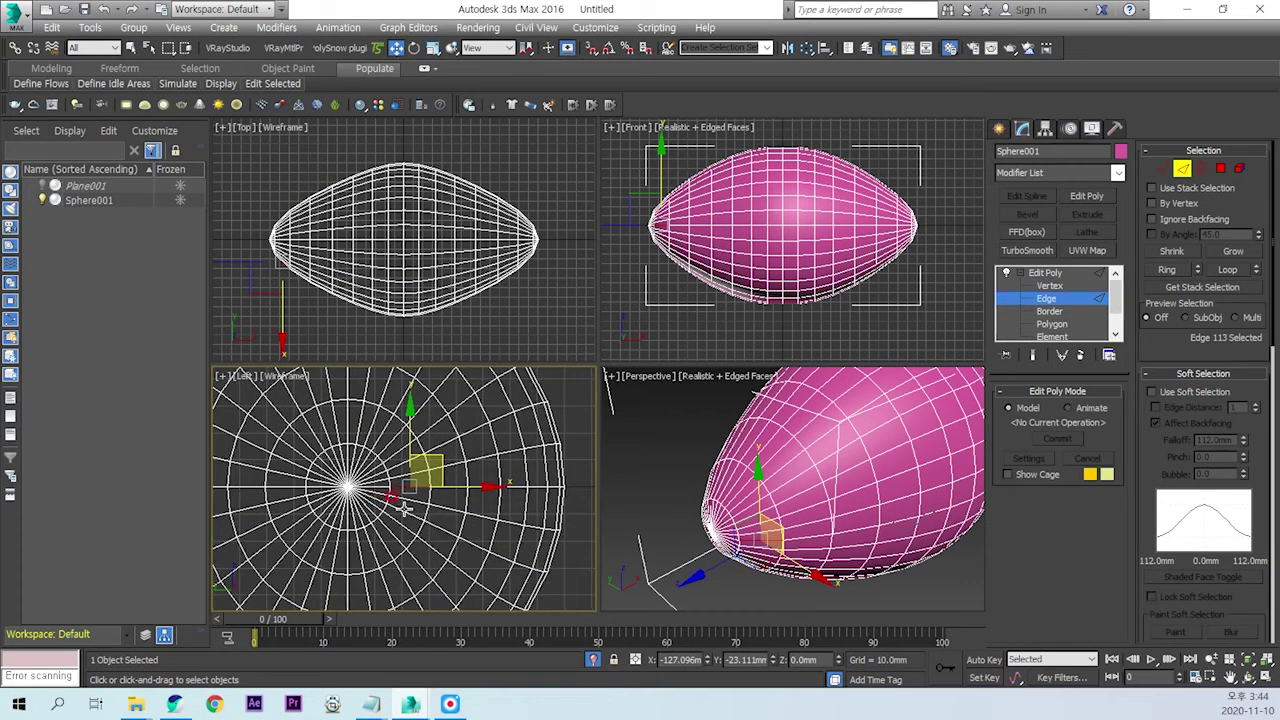
scroll(428, 503, up, 3)
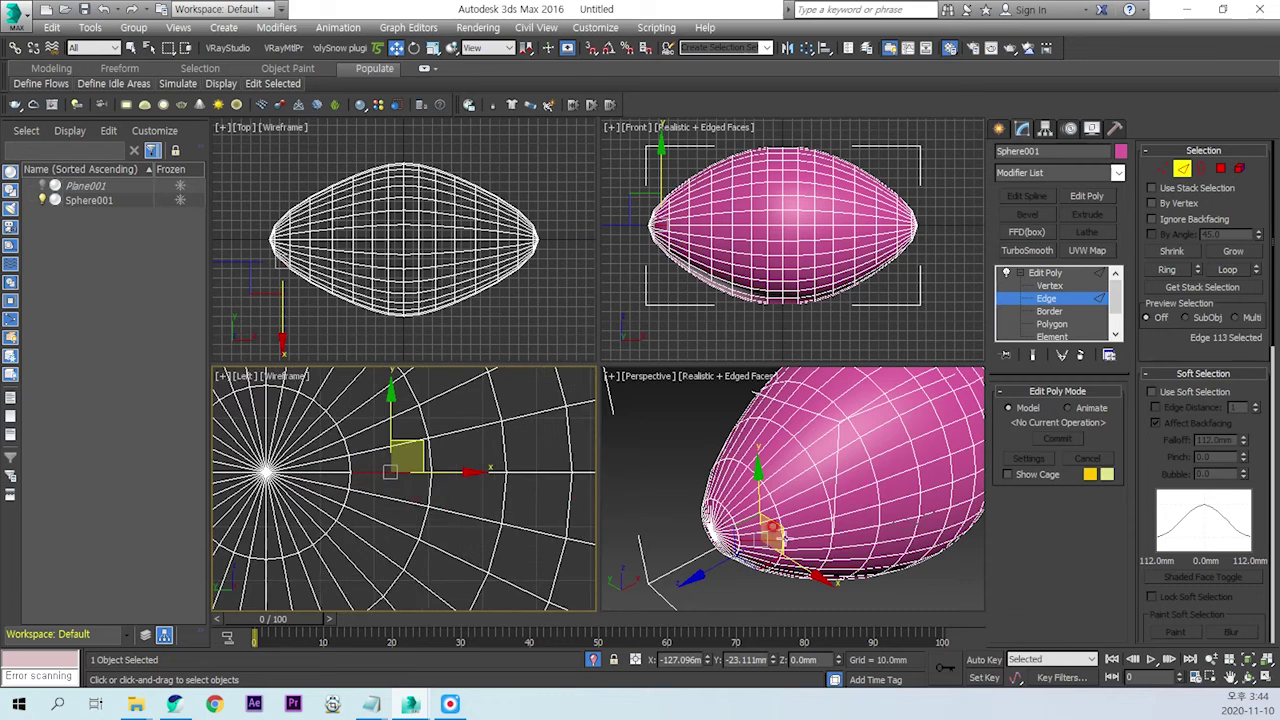
scroll(758, 526, up, 3)
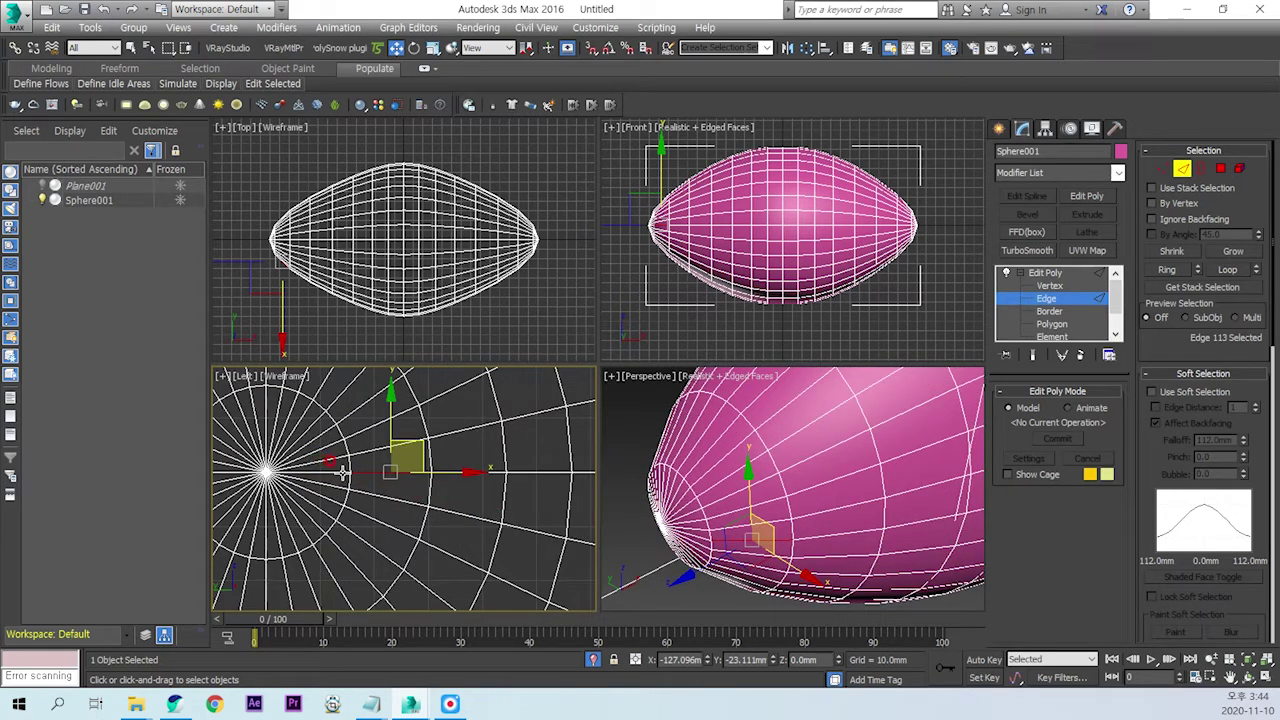
click(459, 494)
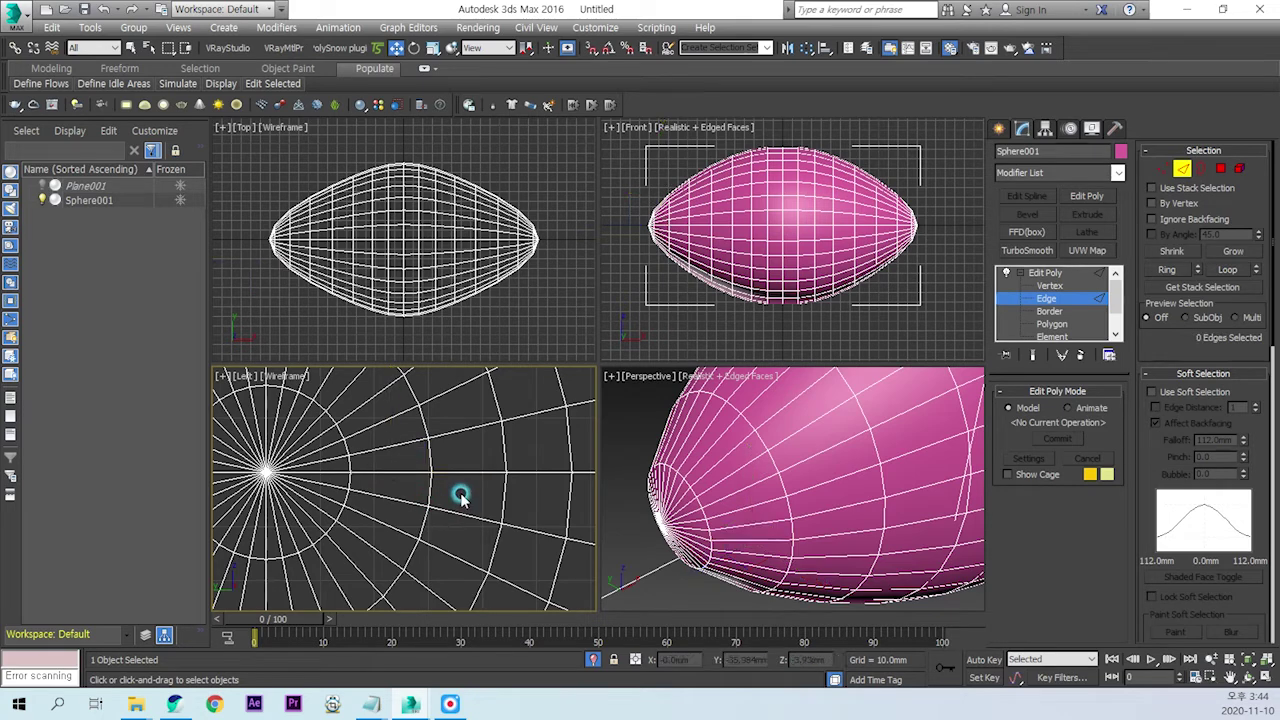
click(391, 466)
alt+middle_drag(712, 510, 514, 506)
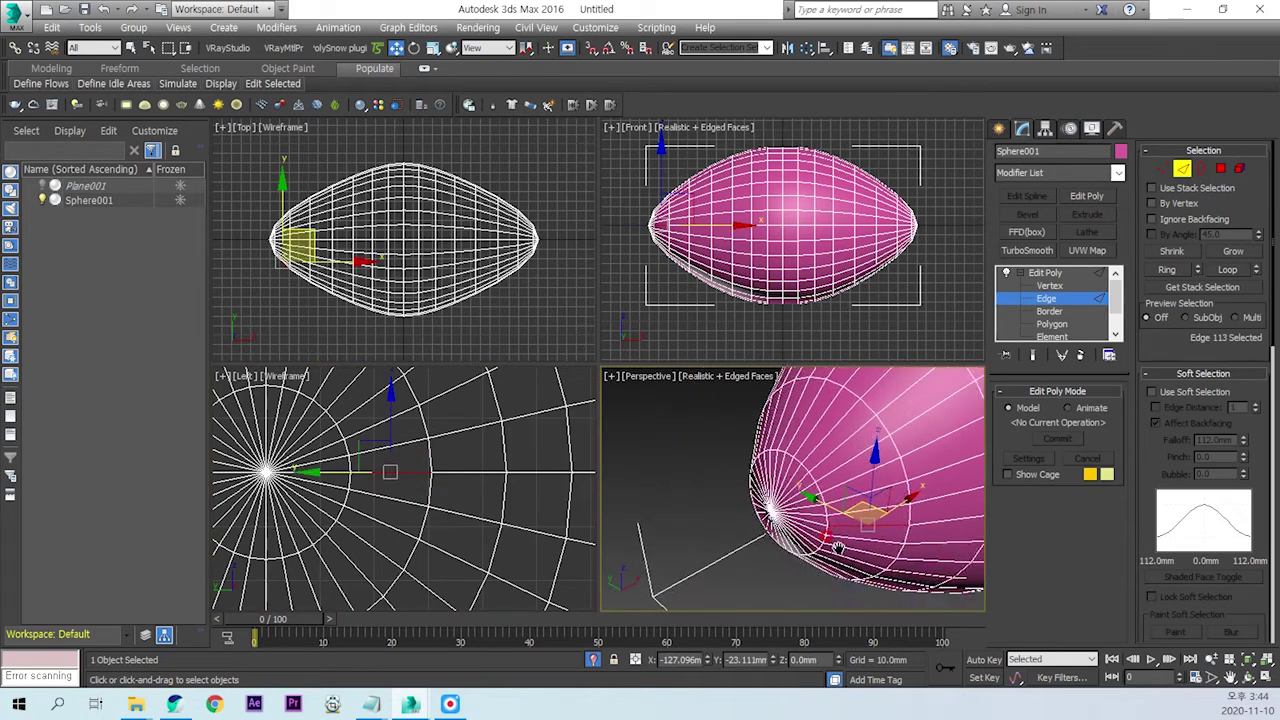
click(1229, 269)
Step: Add a second seam loop from an edge just left of the pole
mouse_move(871, 529)
alt+middle_down()
mouse_move(903, 548)
mouse_move(880, 540)
alt+middle_up()
scroll(810, 532, up, 5)
scroll(810, 532, down, 3)
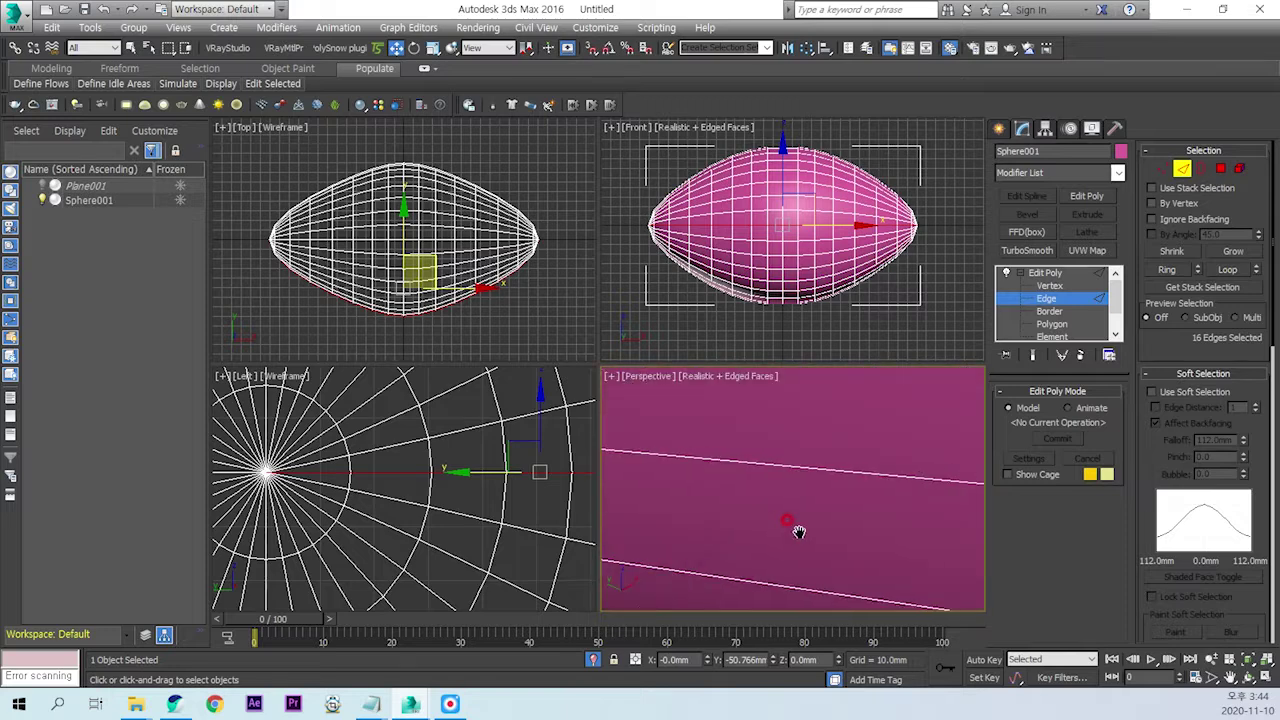
scroll(810, 532, down, 5)
scroll(735, 525, down, 1)
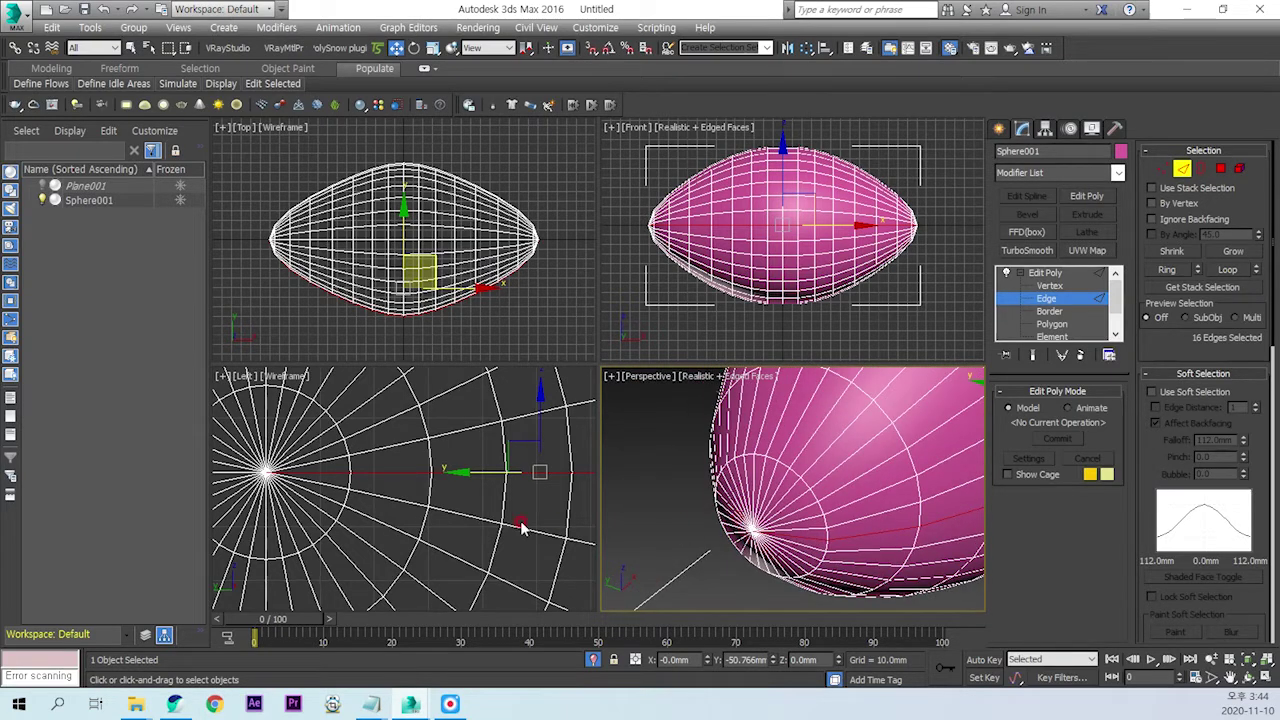
middle_drag(410, 537, 555, 535)
ctrl+click(345, 470)
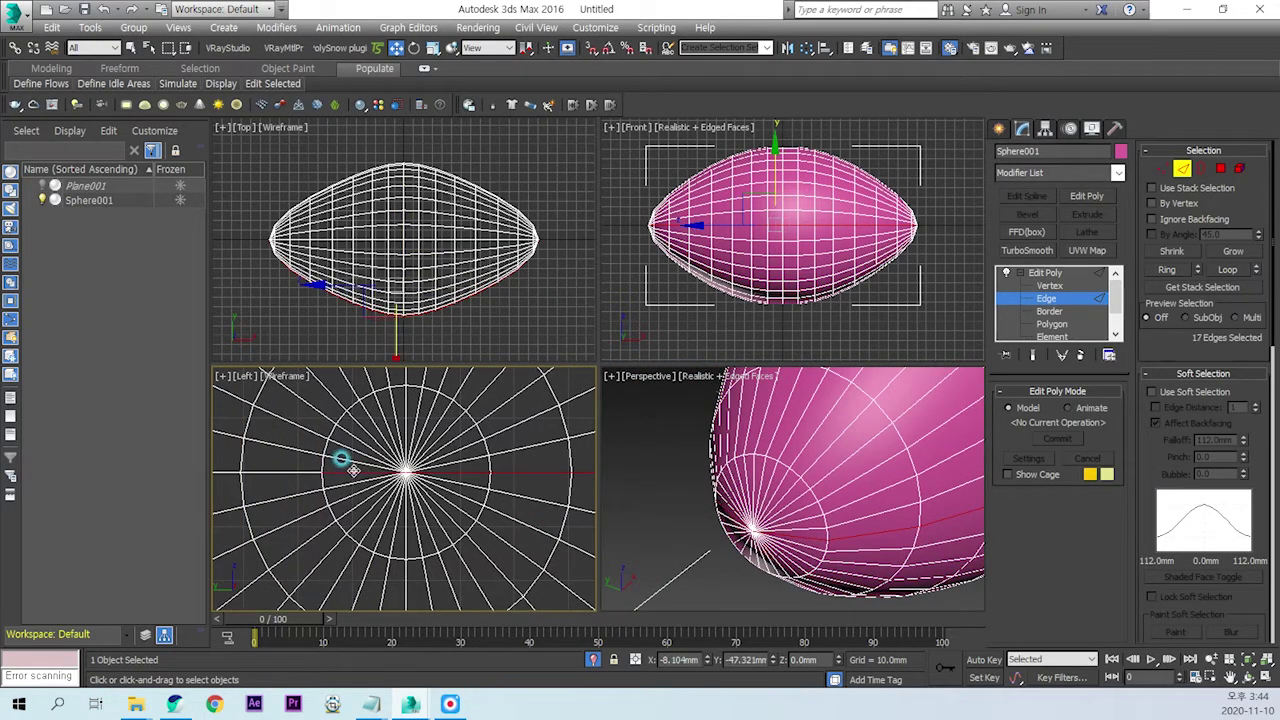
click(1226, 270)
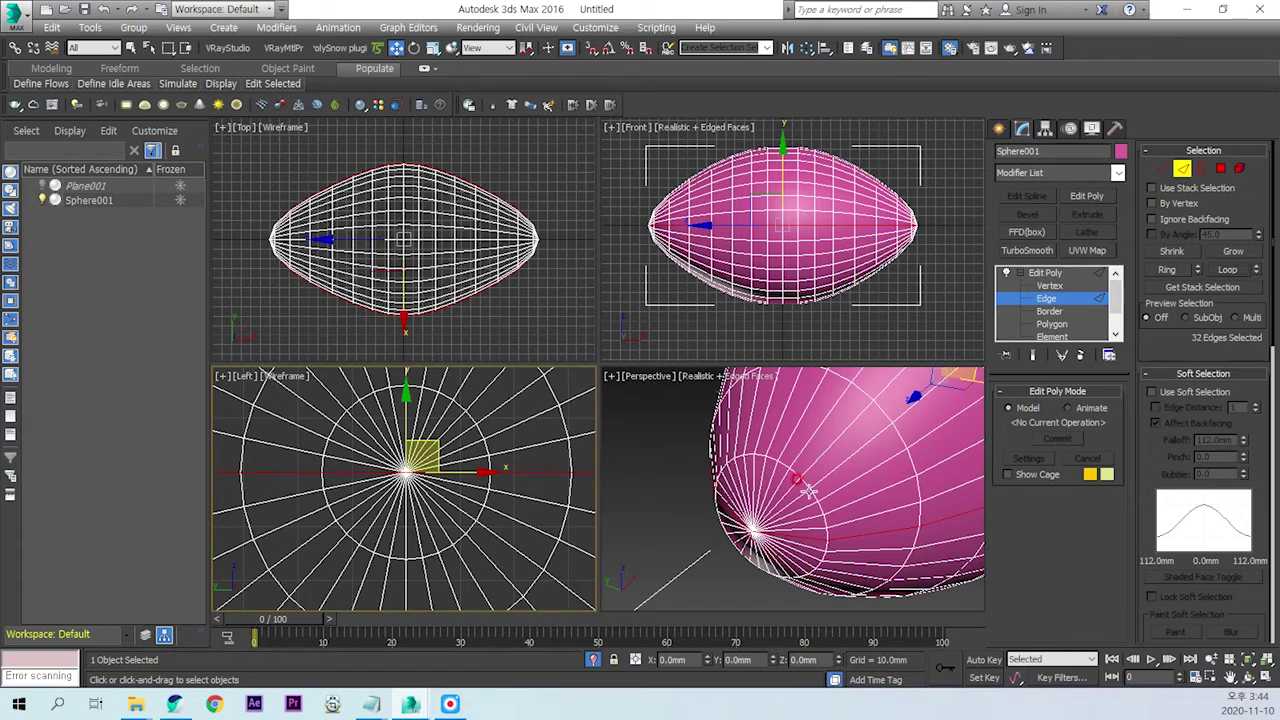
Step: Add more pole edges and the equator loop, bringing the seam selection to 64 edges
scroll(440, 495, up, 1)
scroll(412, 435, up, 1)
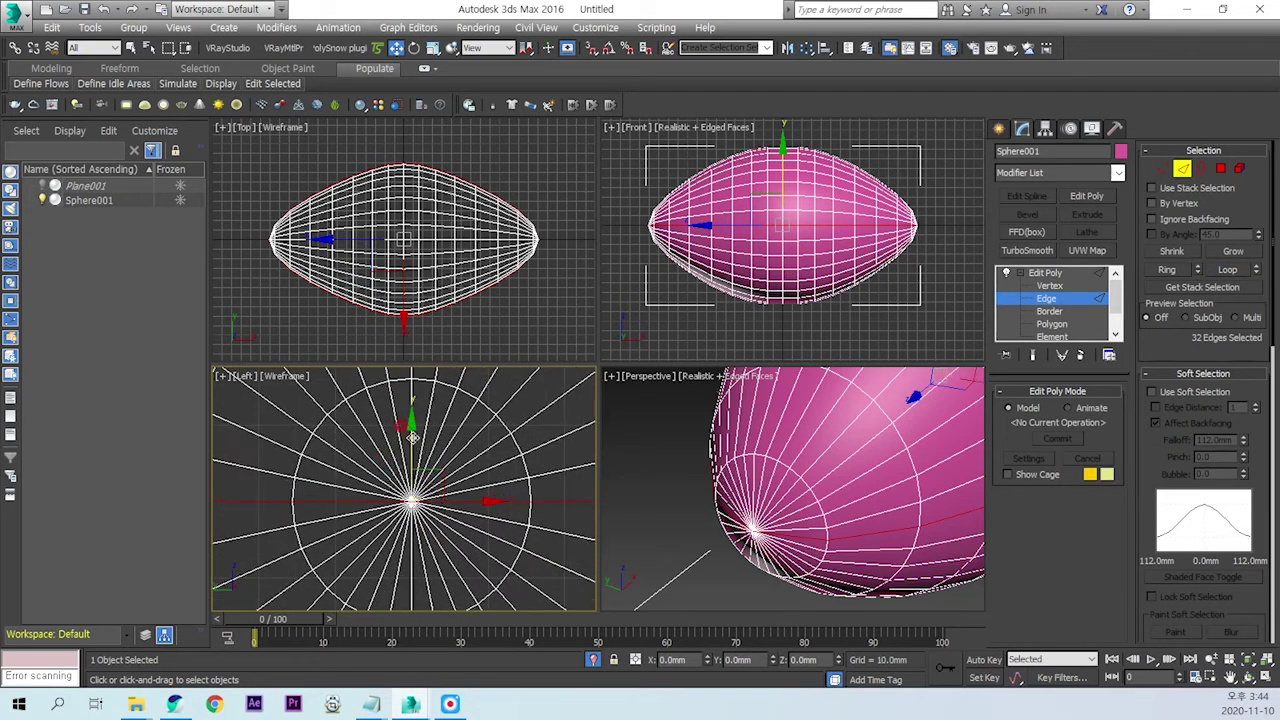
ctrl+click(402, 418)
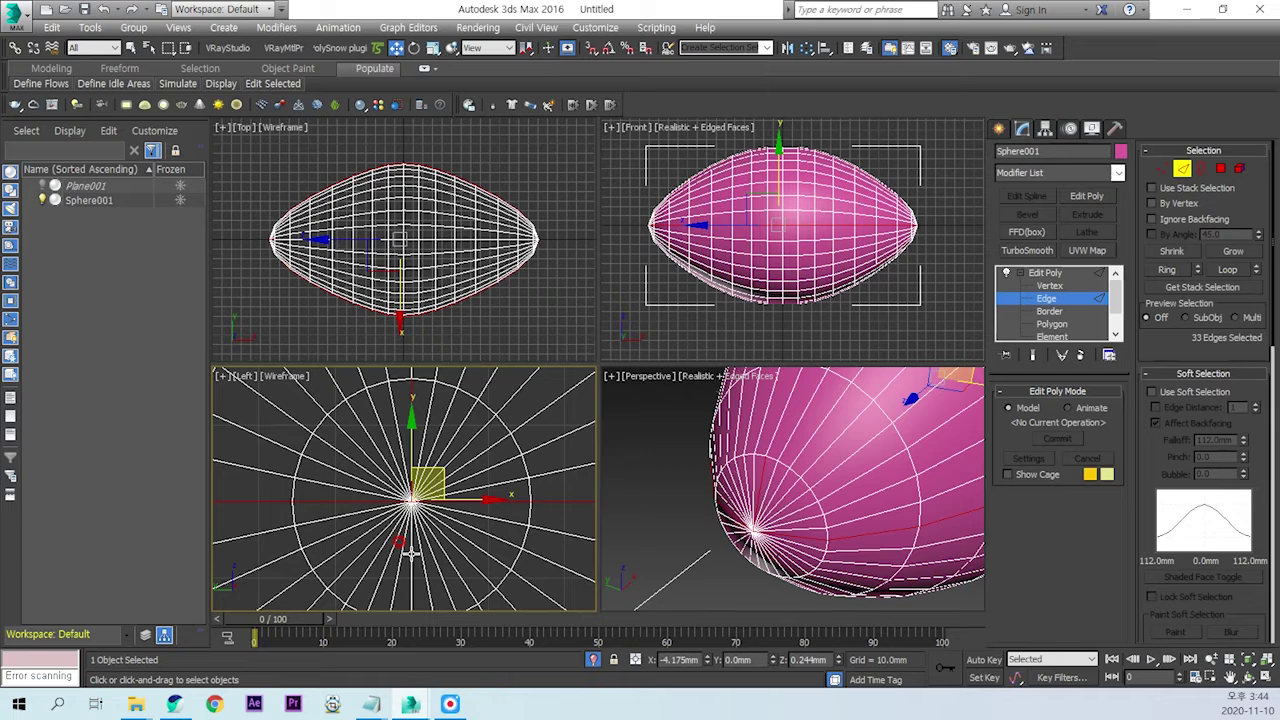
middle_drag(422, 414, 458, 400)
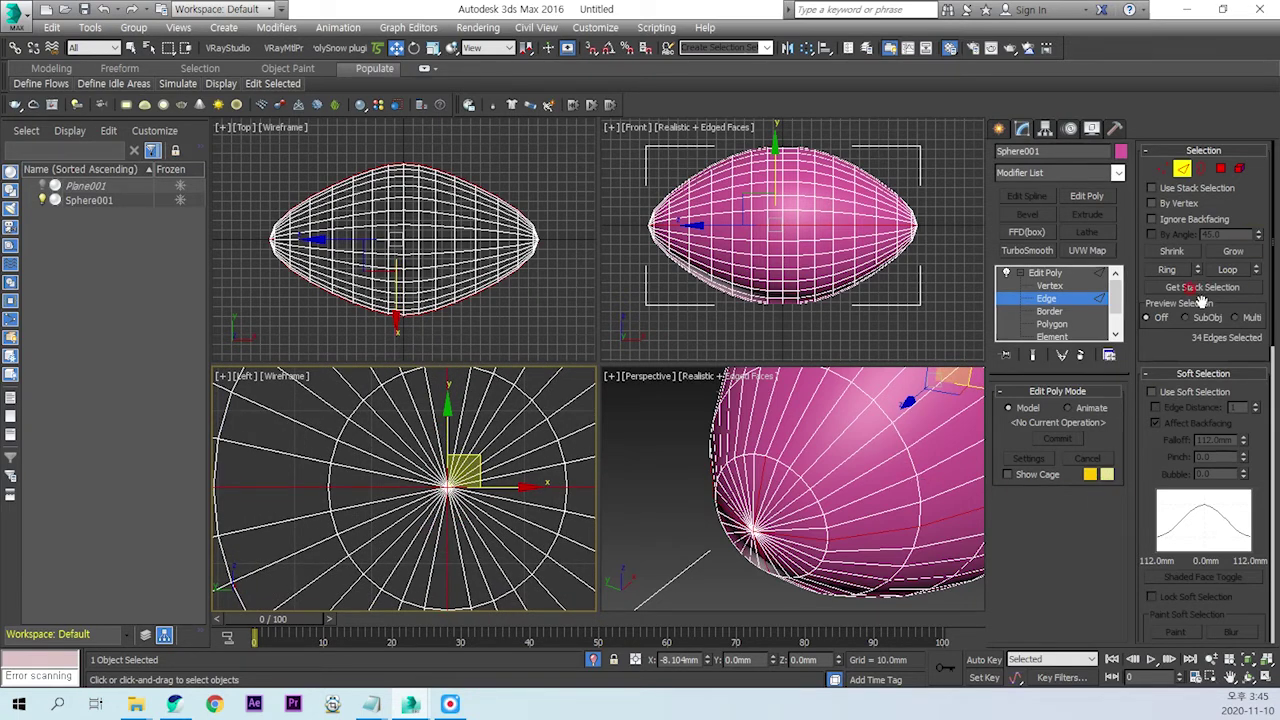
click(1227, 269)
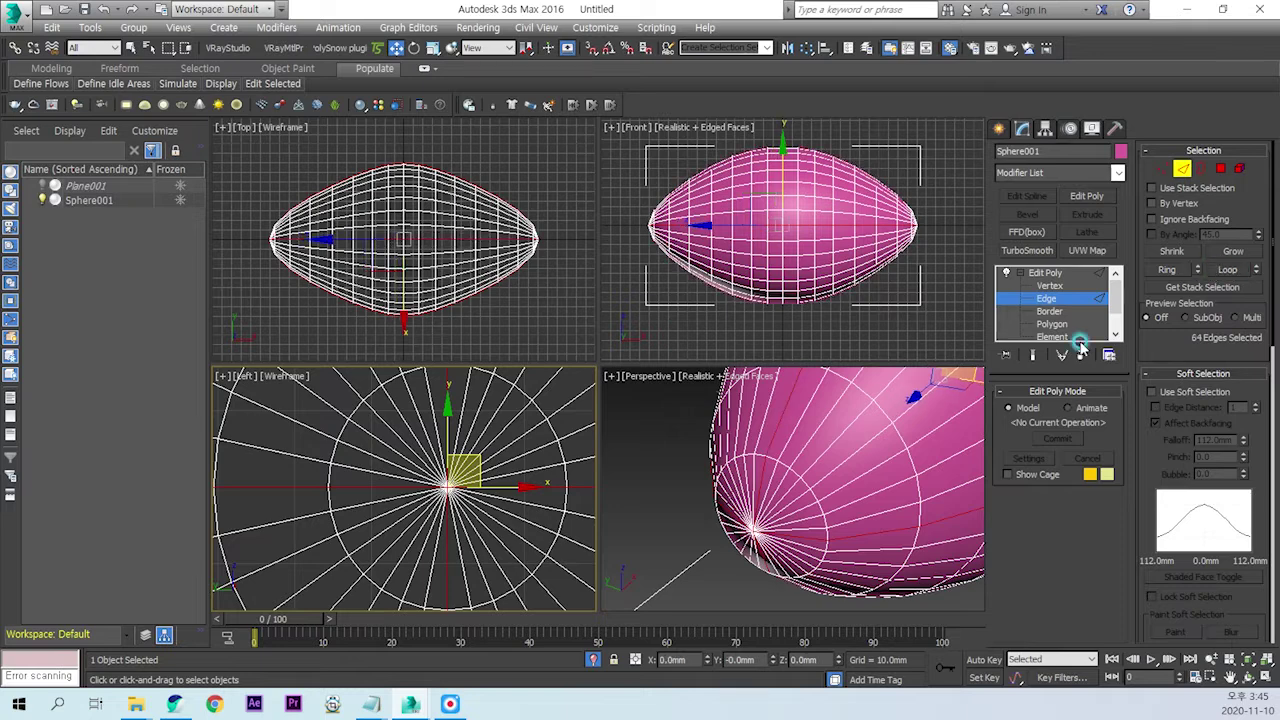
scroll(875, 508, down, 5)
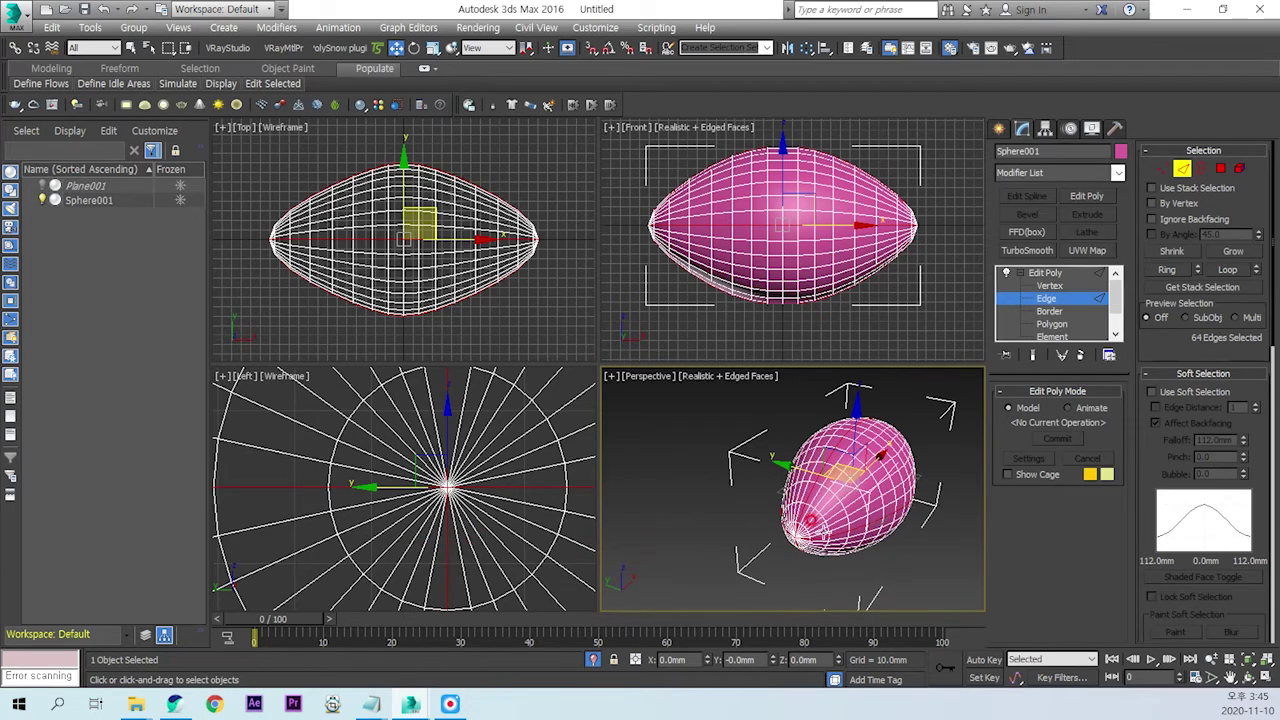
scroll(812, 520, up, 2)
scroll(800, 520, up, 5)
scroll(820, 530, up, 3)
middle_drag(825, 533, 834, 531)
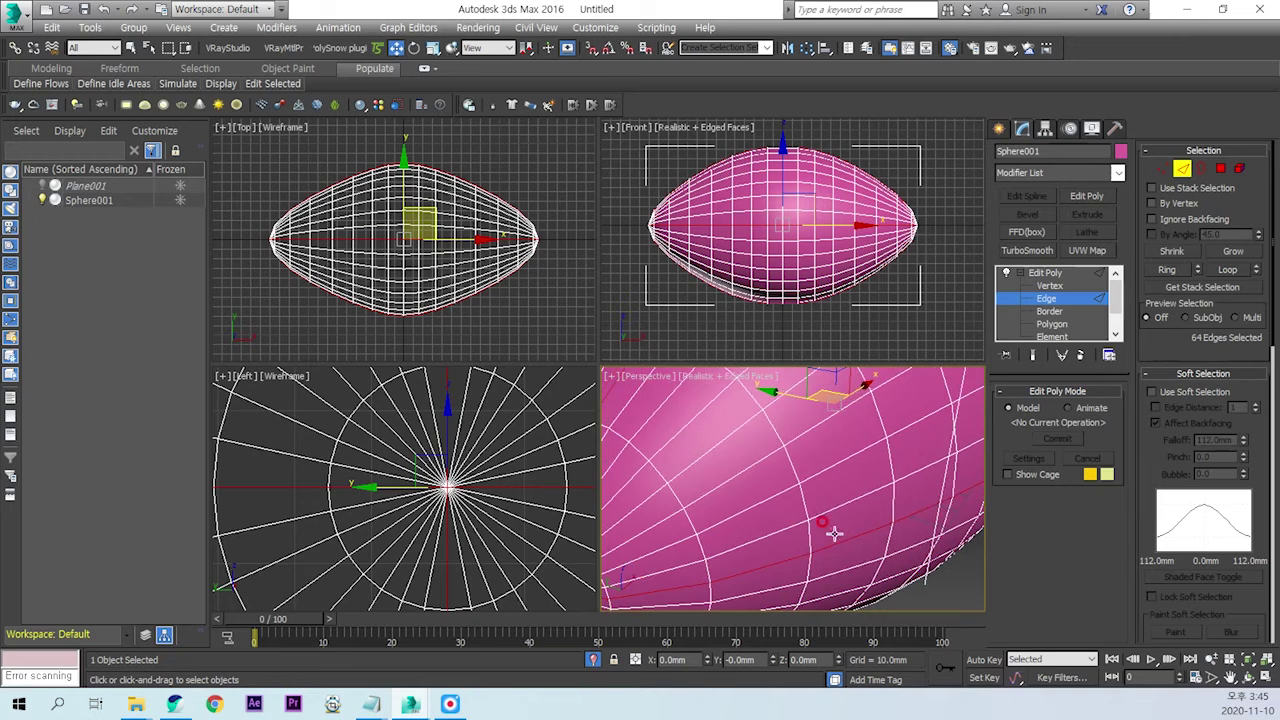
drag(1182, 345, 1182, 337)
scroll(1180, 400, down, 5)
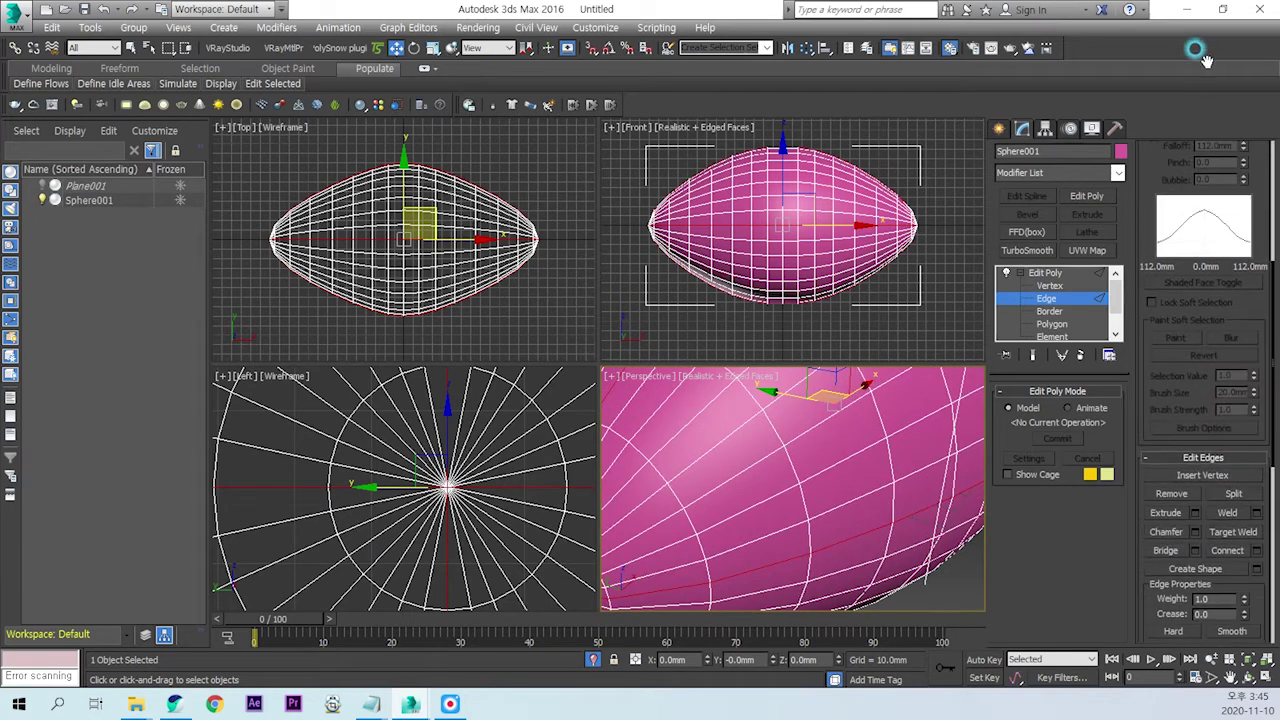
Step: Chamfer the 64 seam edges by 1.0mm and convert the result to a polygon selection
click(1193, 534)
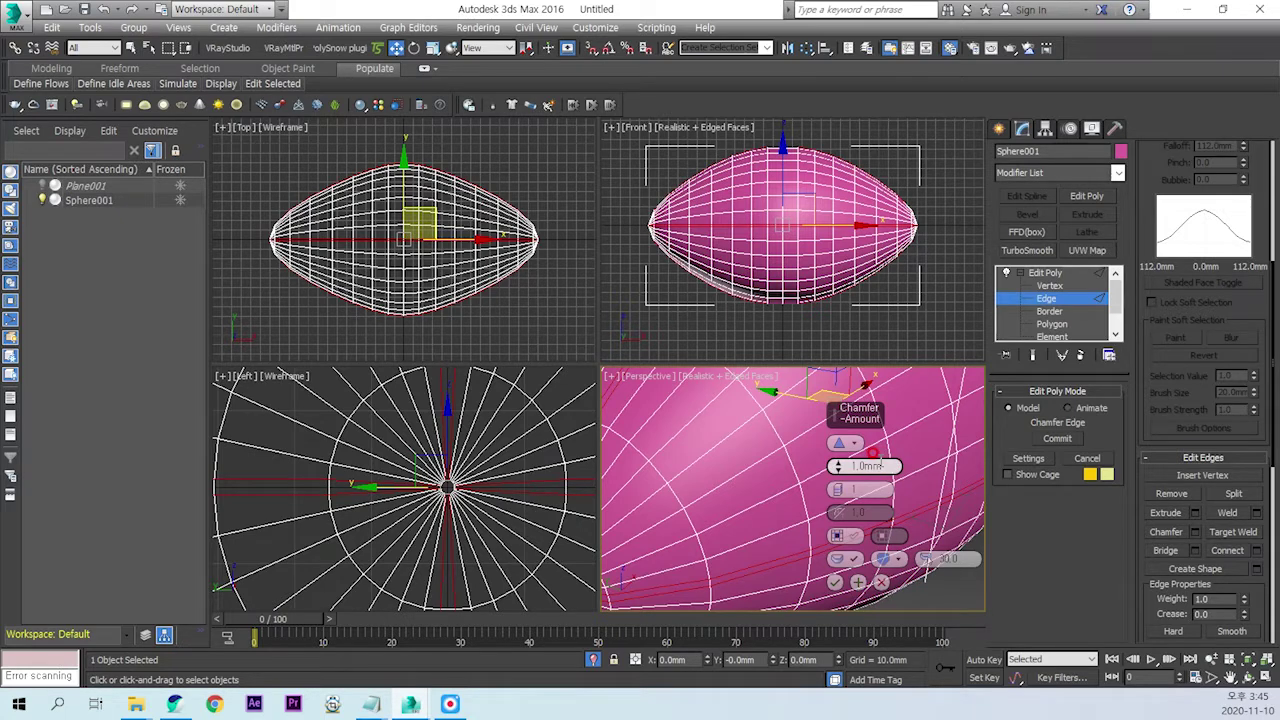
click(835, 582)
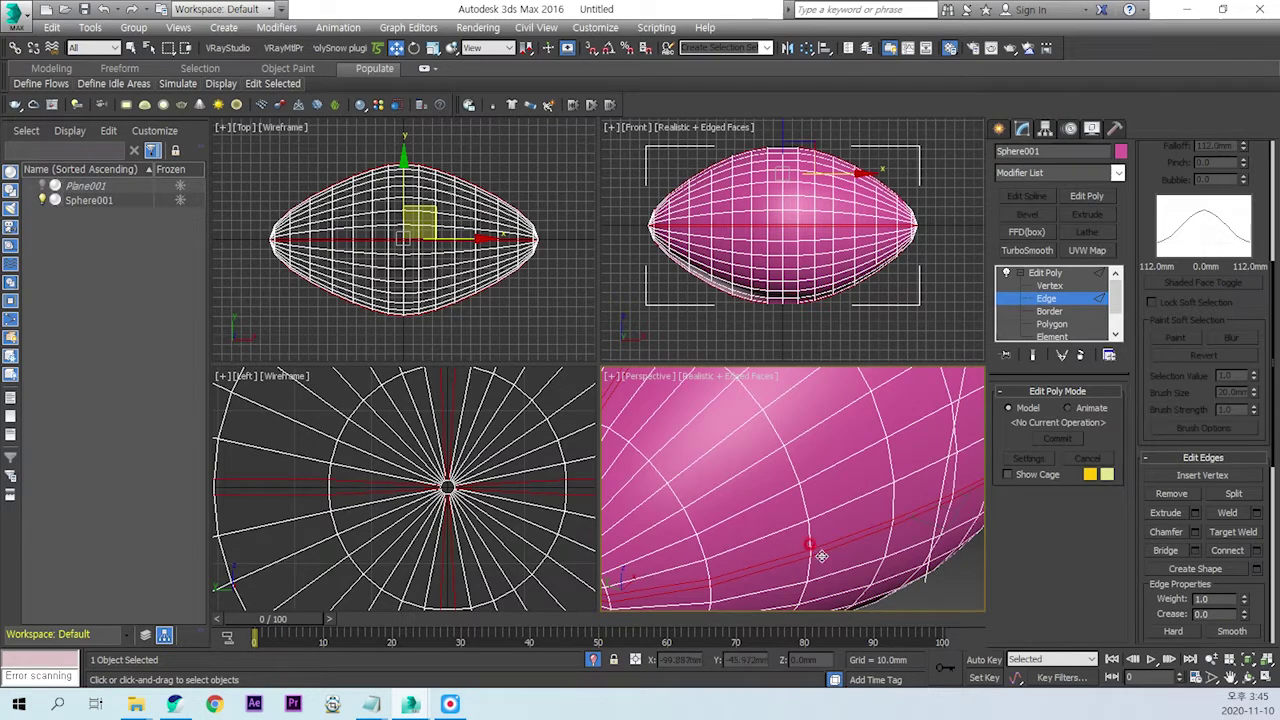
mouse_move(850, 495)
alt+middle_down()
mouse_move(922, 465)
mouse_move(901, 518)
alt+middle_up()
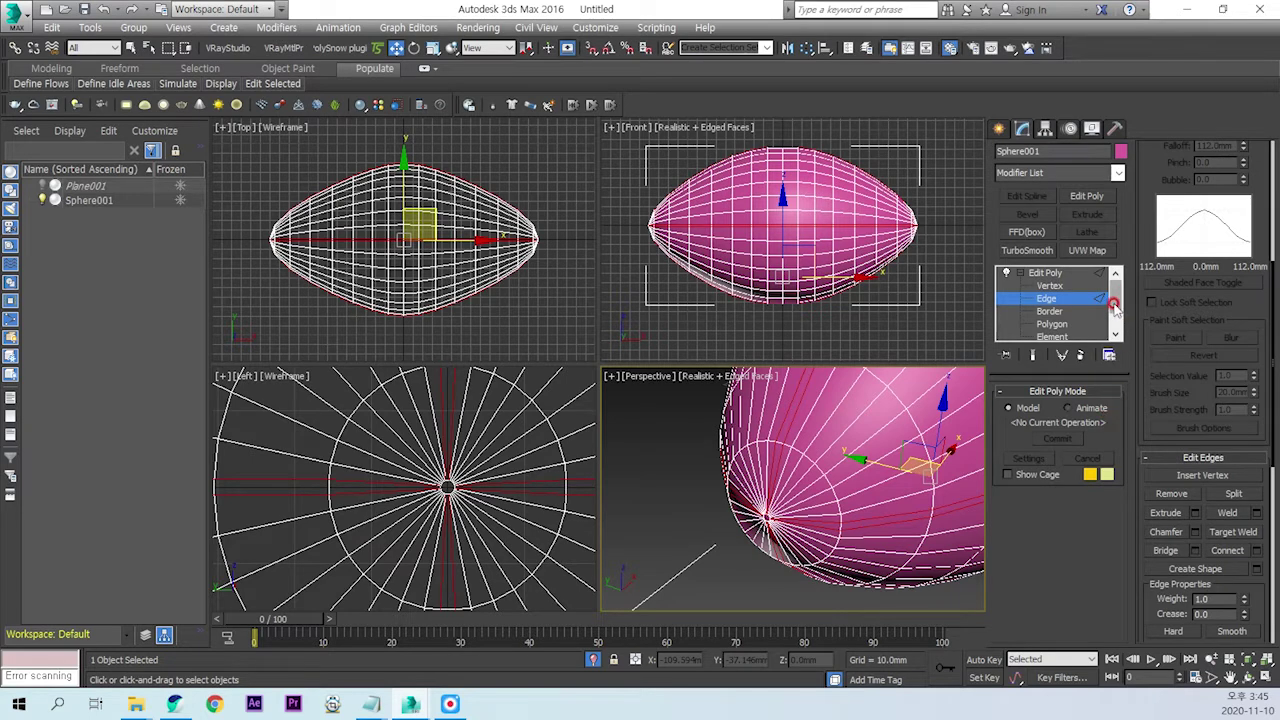
drag(1114, 298, 1114, 328)
drag(1268, 228, 1260, 157)
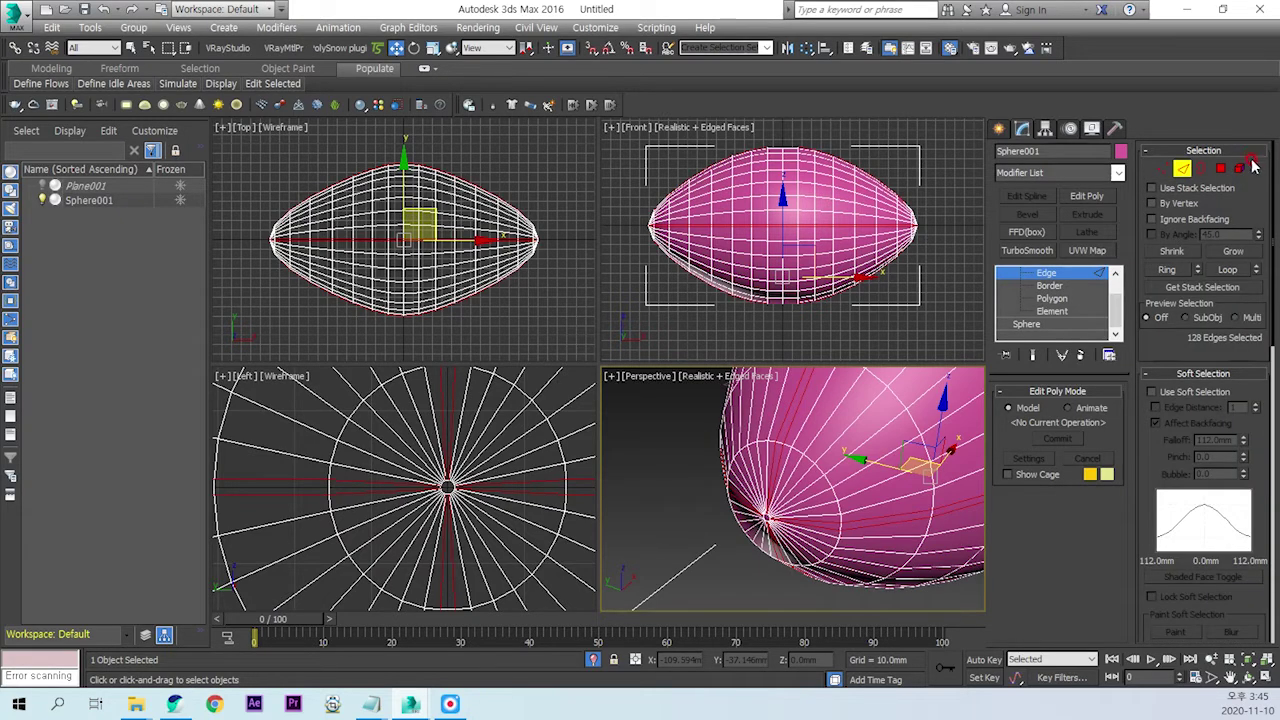
ctrl+click(1221, 168)
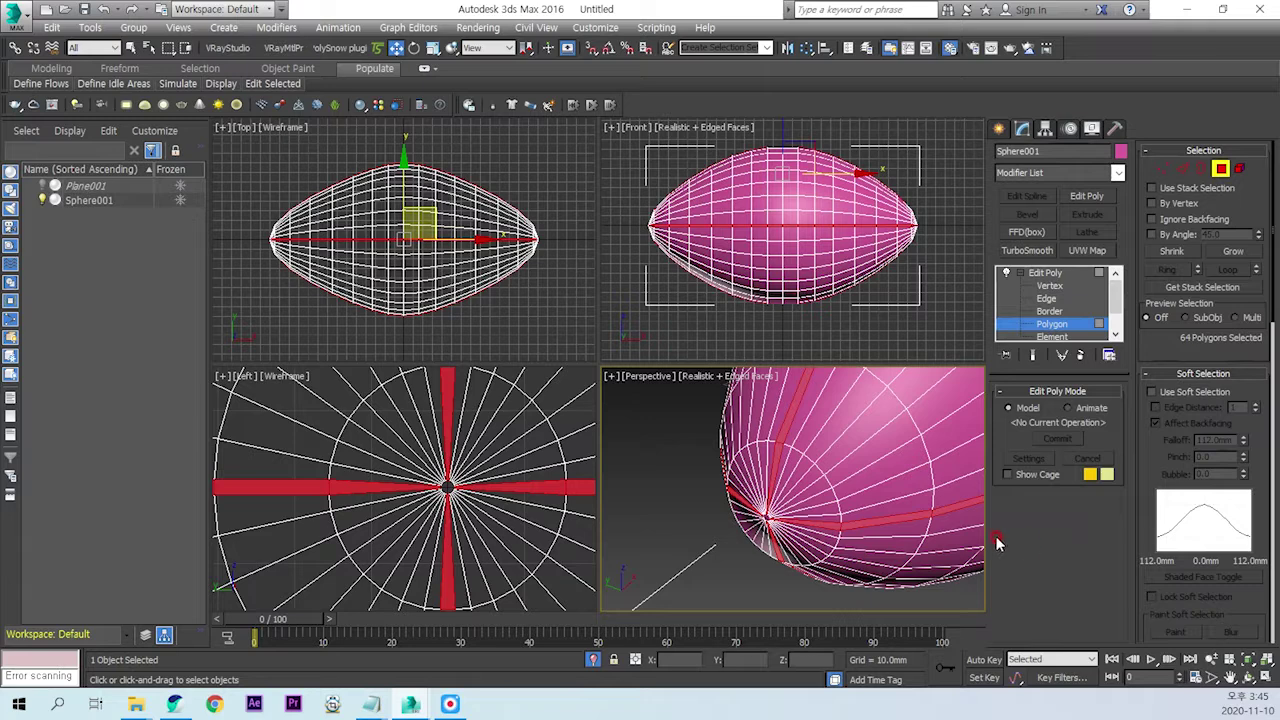
Step: View the 64 seam polygons near the pole and collapse the Soft Selection rollout
alt+middle_drag(840, 562, 851, 511)
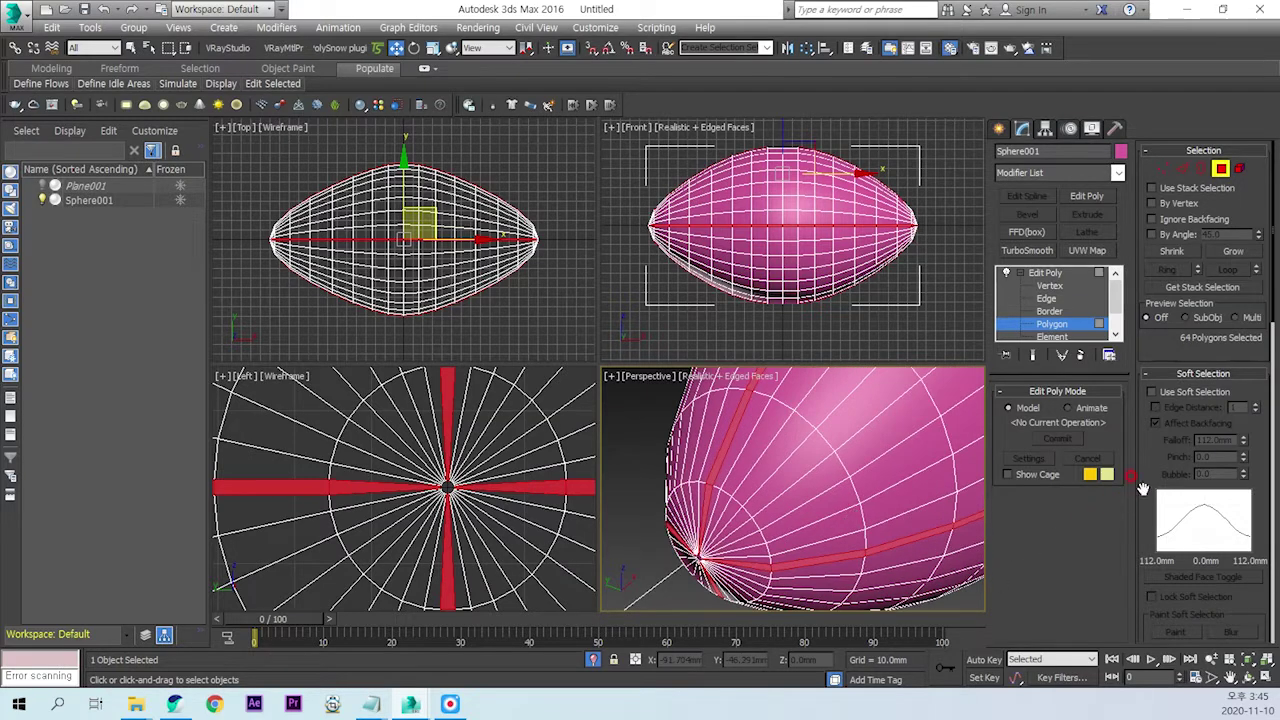
click(1186, 376)
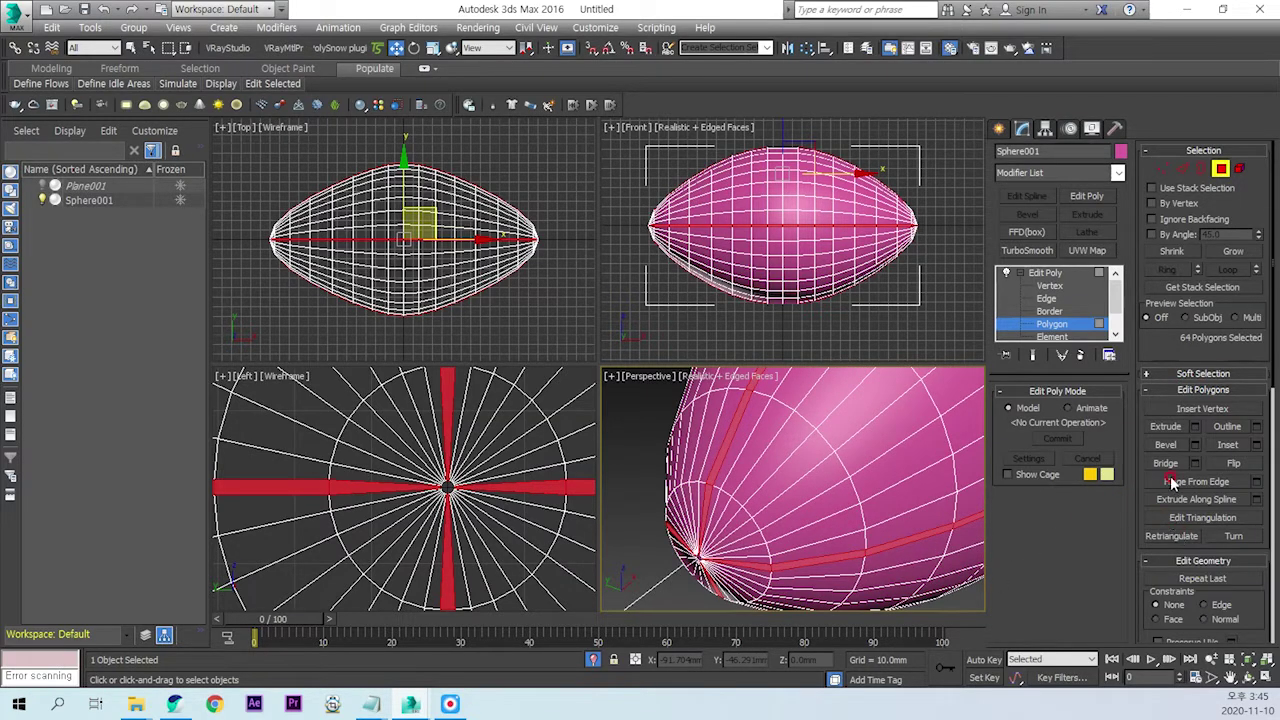
Step: Extrude the seam polygons -1.0mm inward along Local Normals and commit the grooves
click(1194, 427)
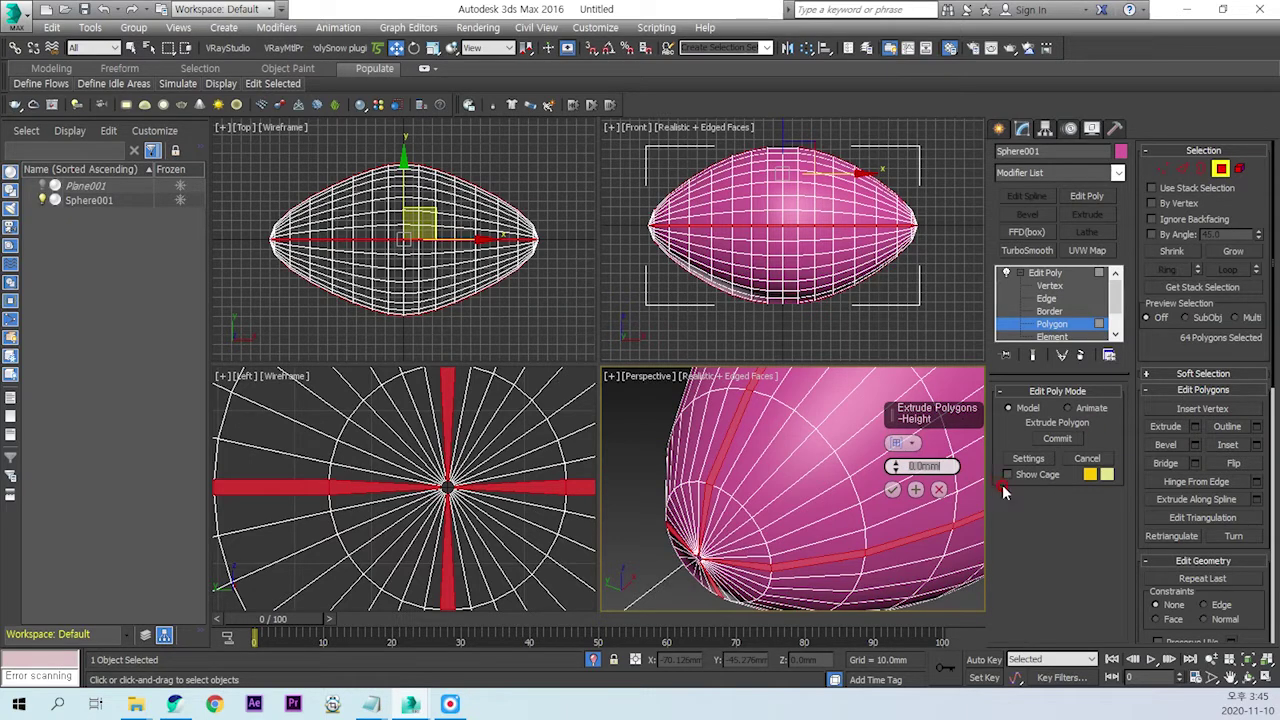
text(1)
key(Return)
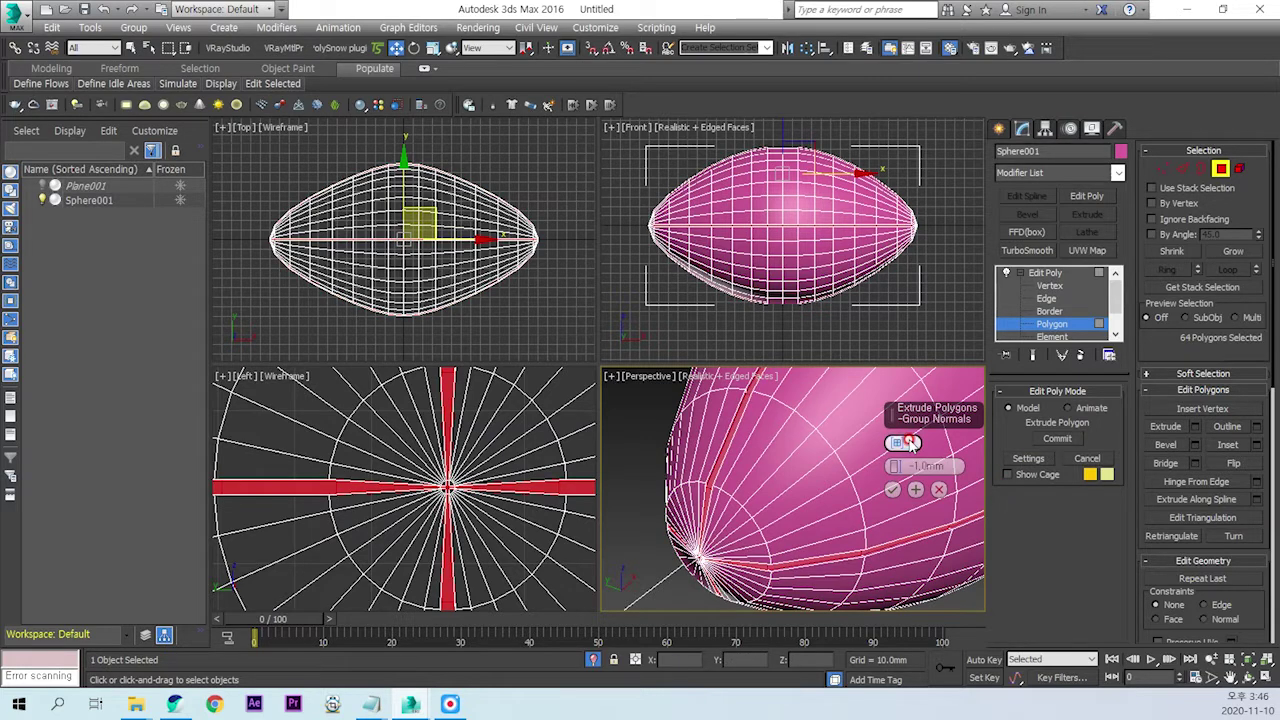
click(909, 443)
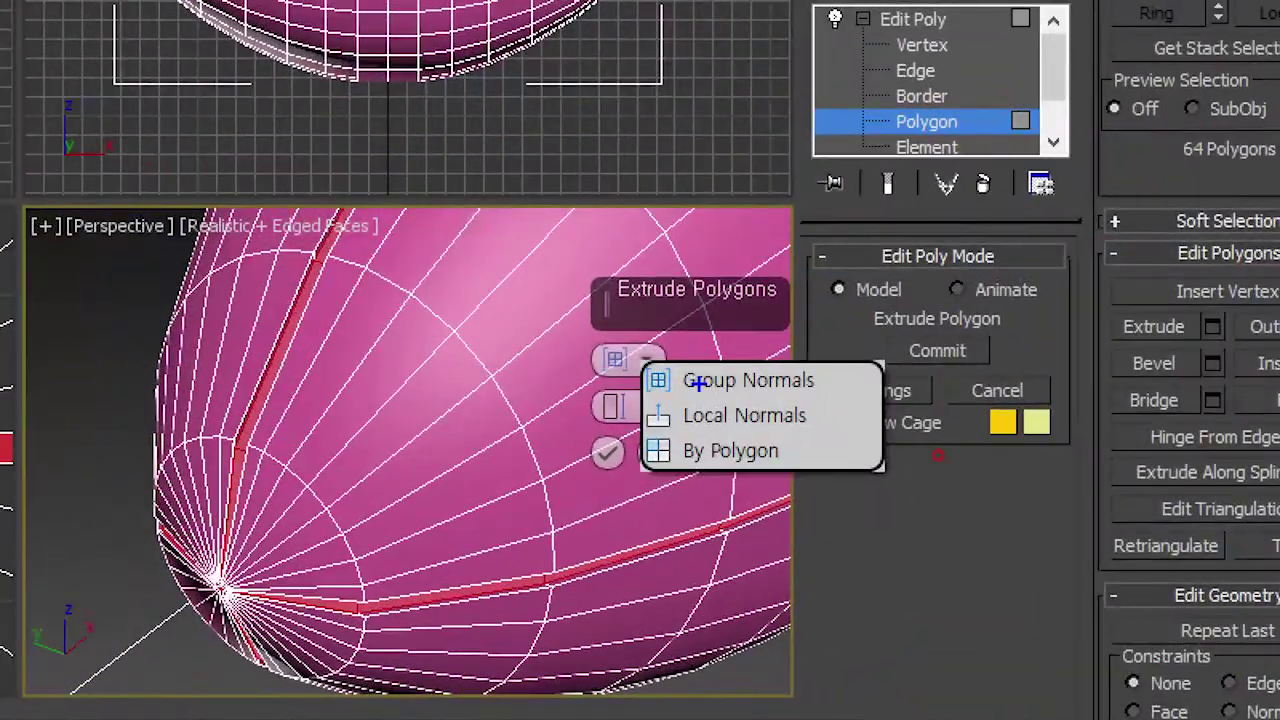
drag(680, 387, 832, 383)
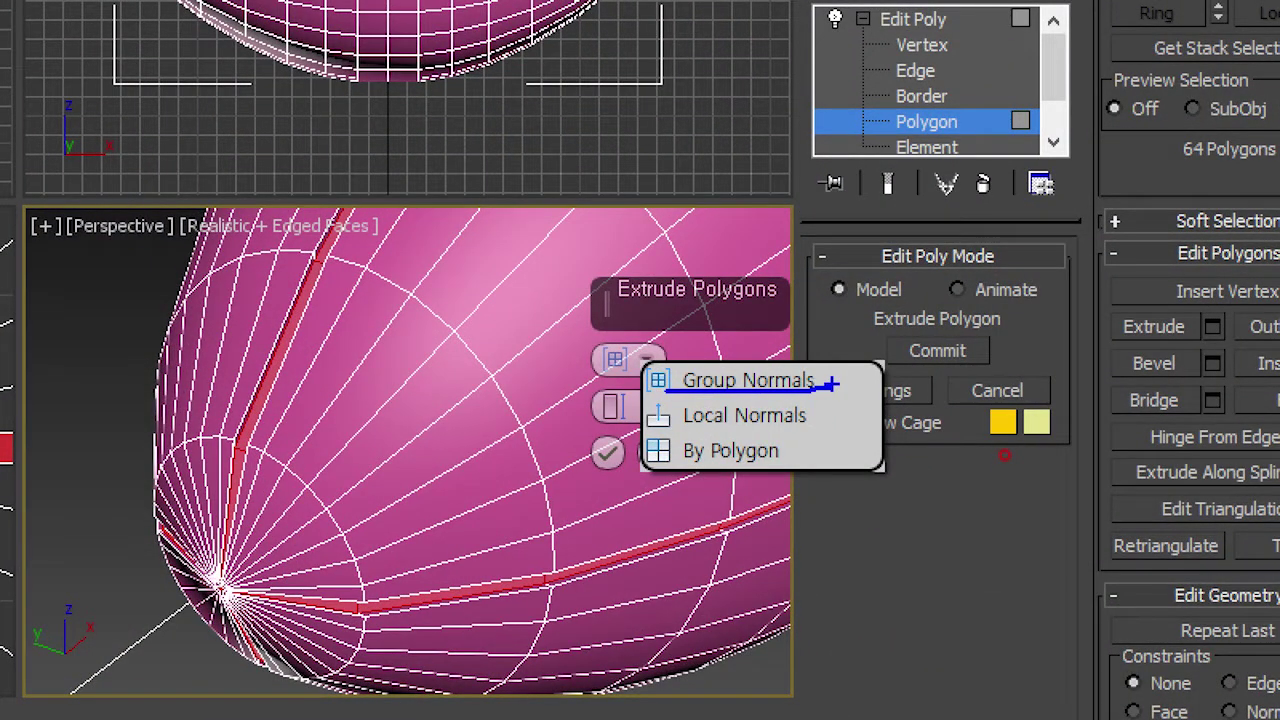
drag(662, 462, 812, 437)
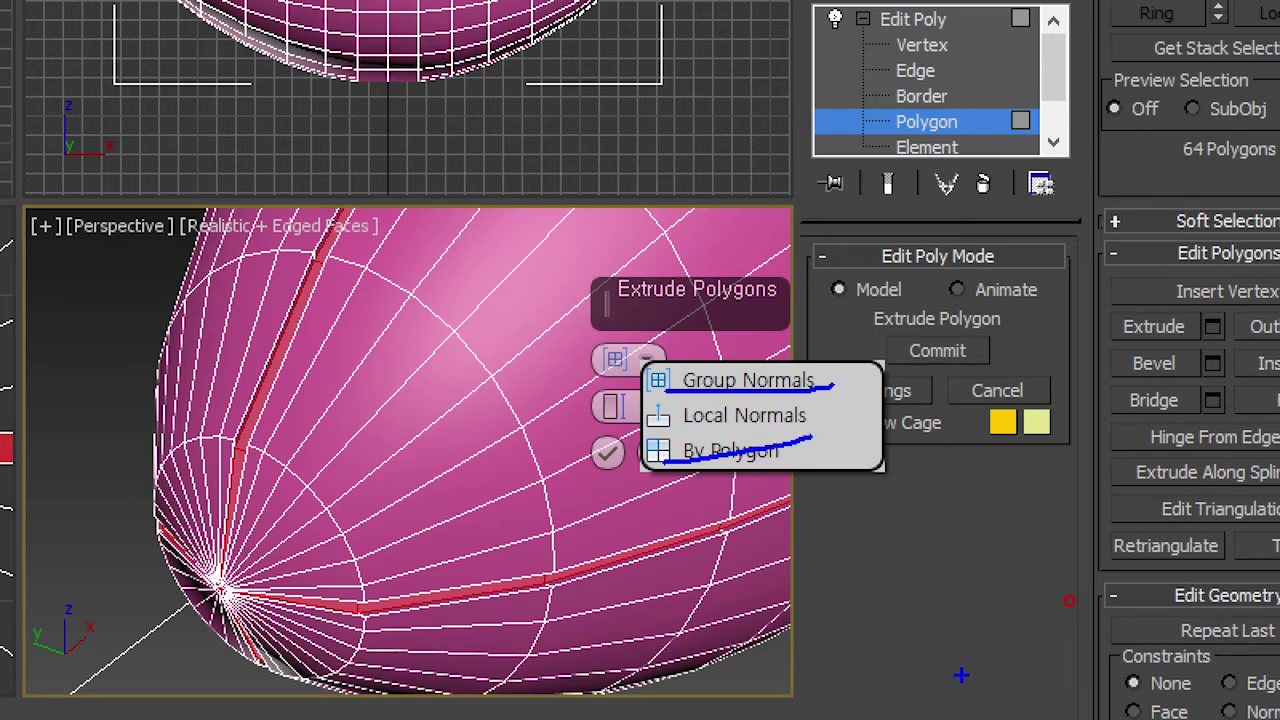
drag(698, 415, 682, 432)
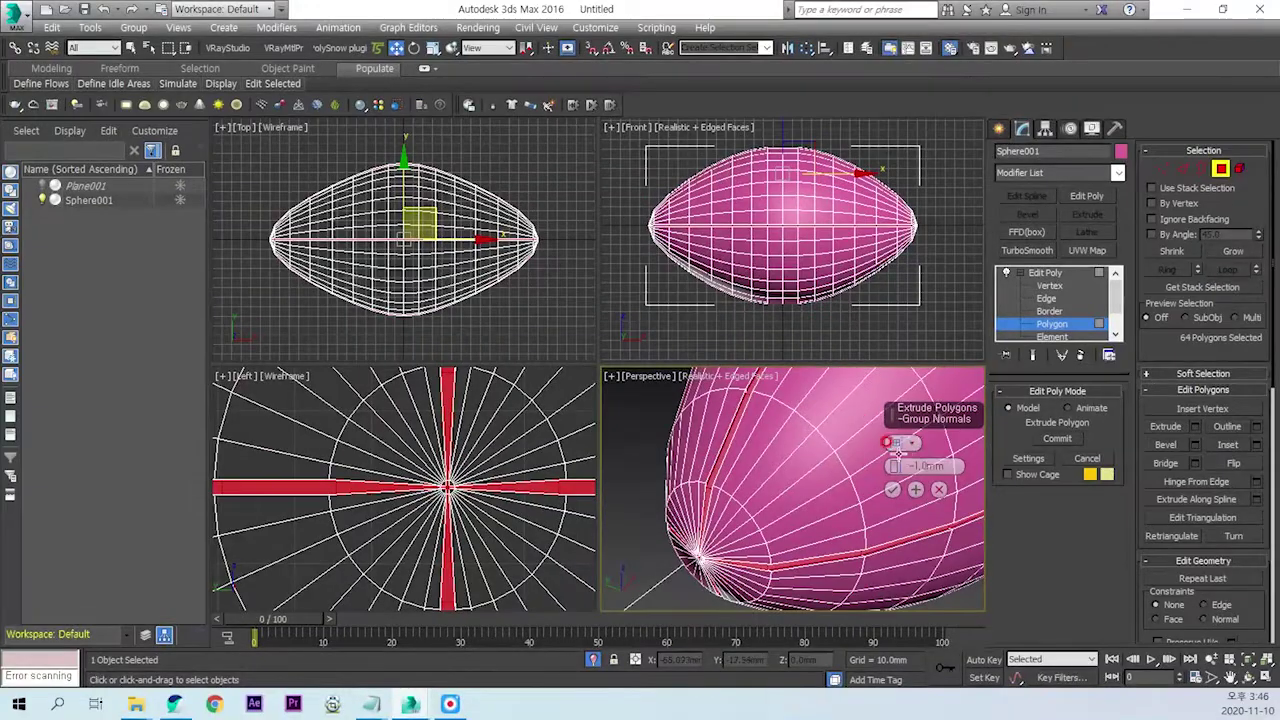
click(898, 443)
click(938, 478)
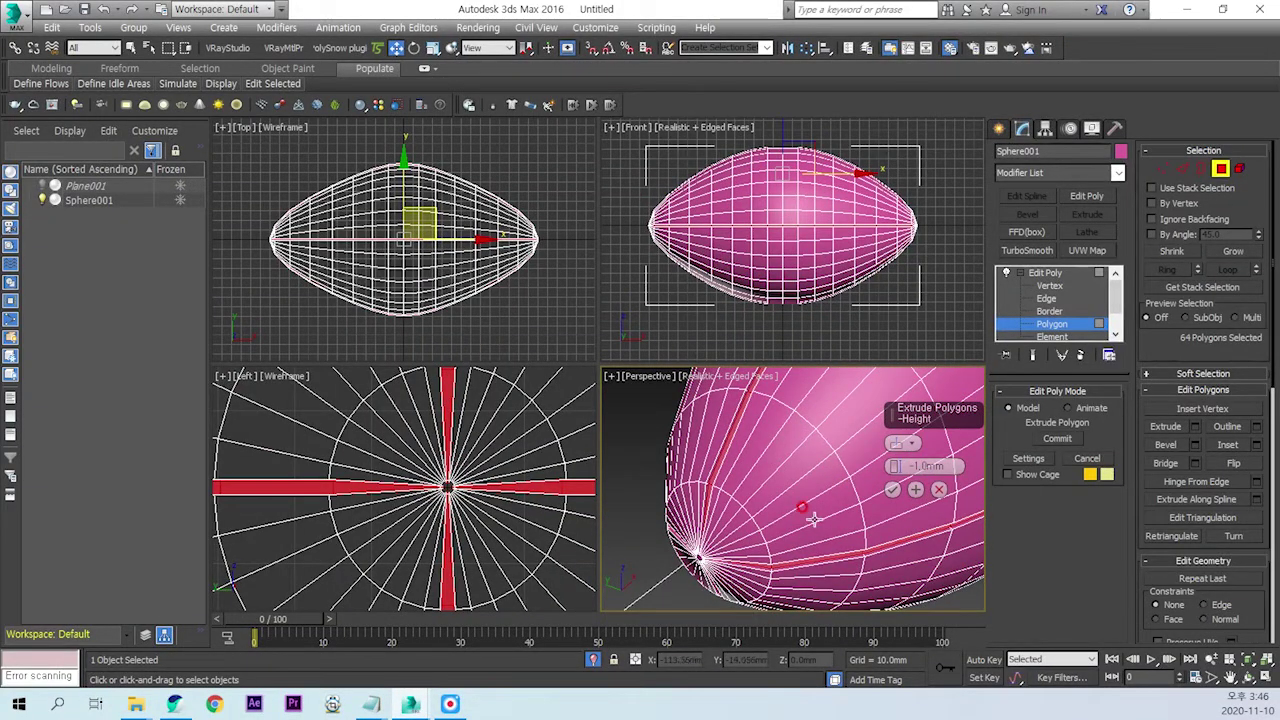
click(892, 489)
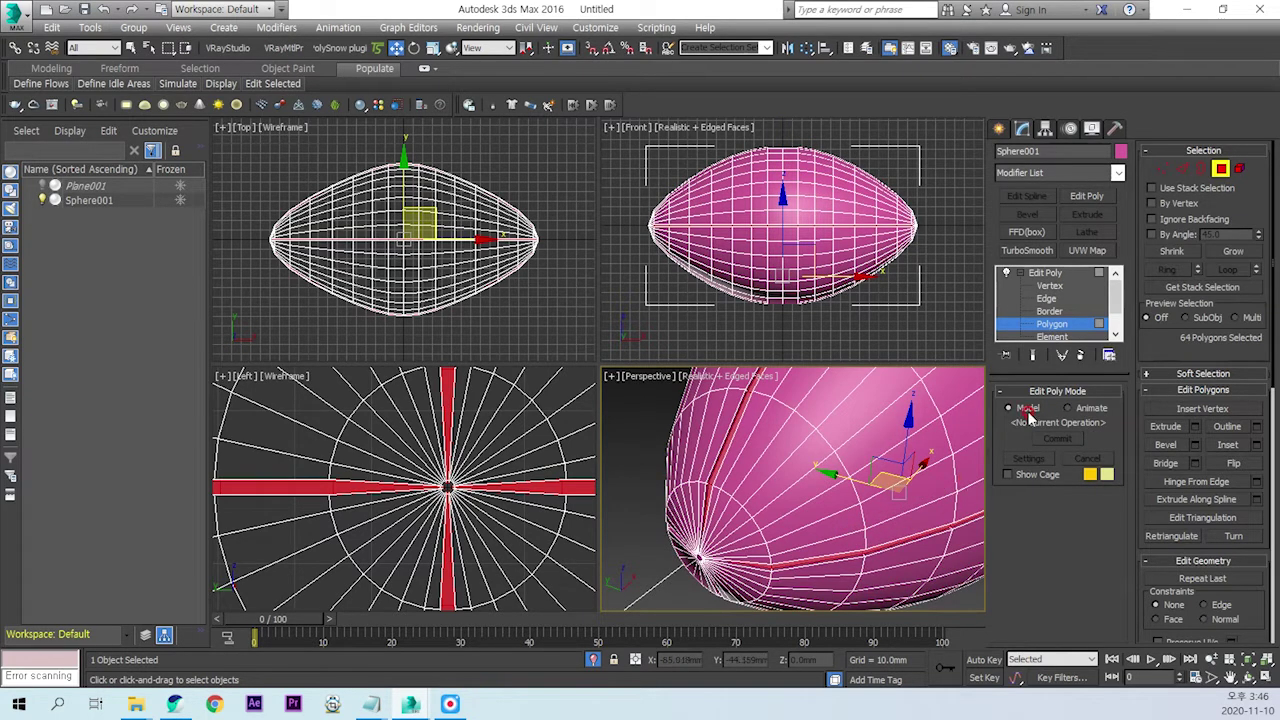
Step: Show Plane001 again and select two end polygon bands in the Front view (88 polygons)
middle_drag(818, 284, 829, 294)
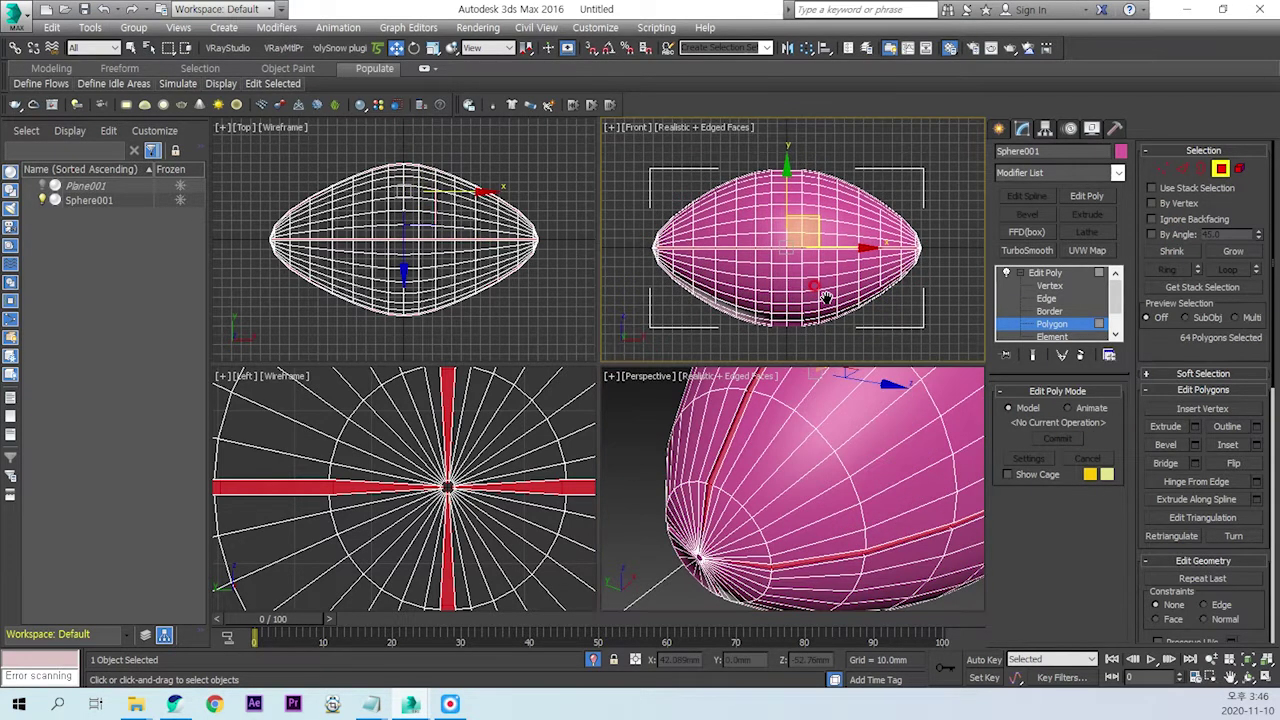
click(594, 659)
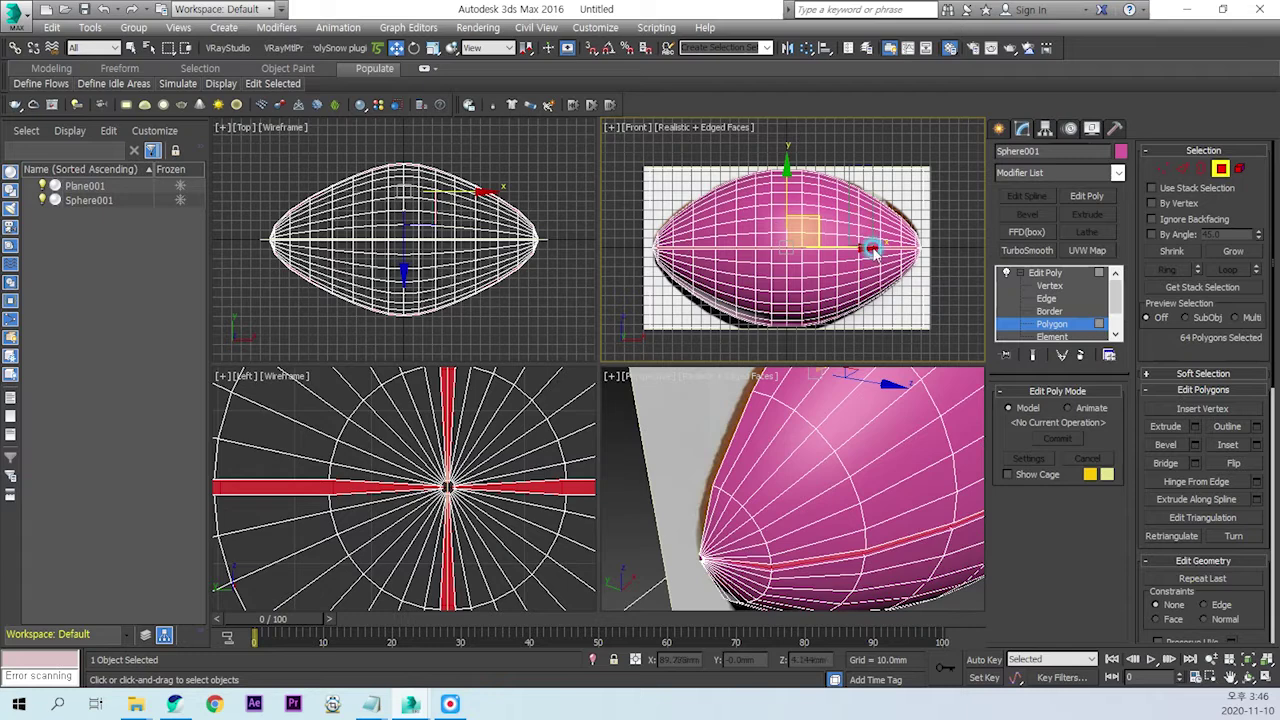
drag(851, 172, 890, 330)
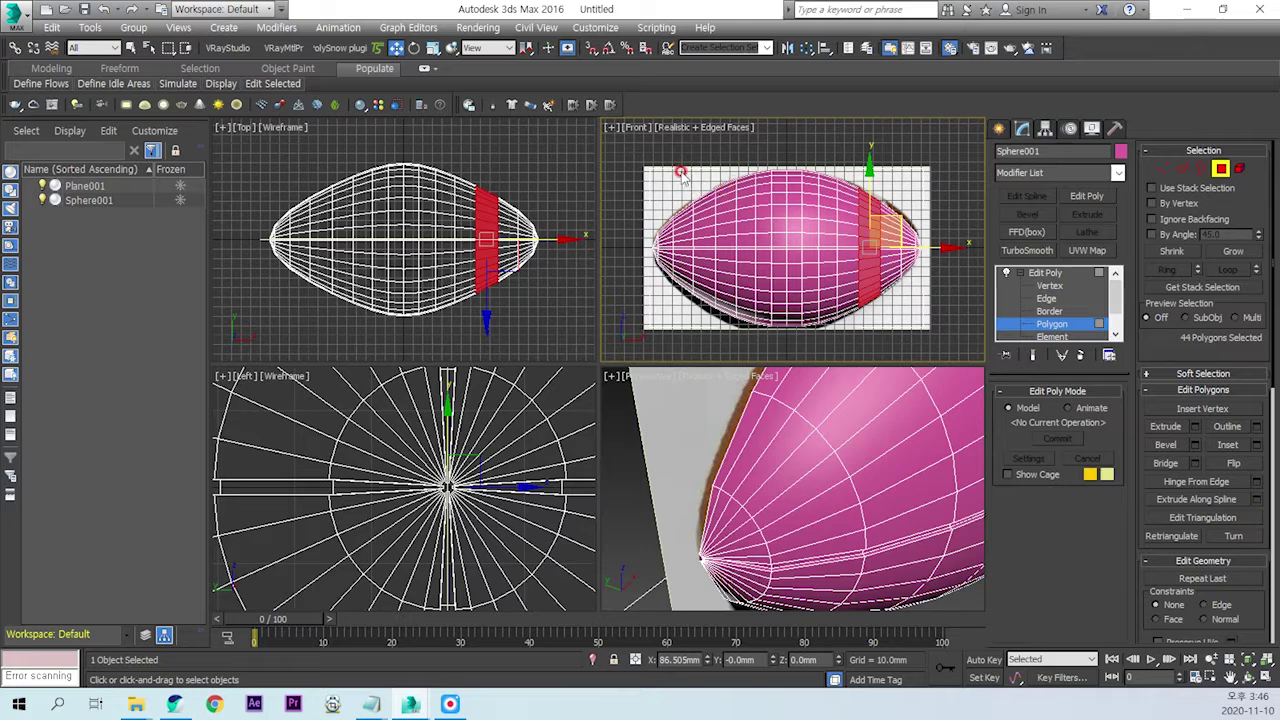
ctrl+drag(690, 170, 735, 340)
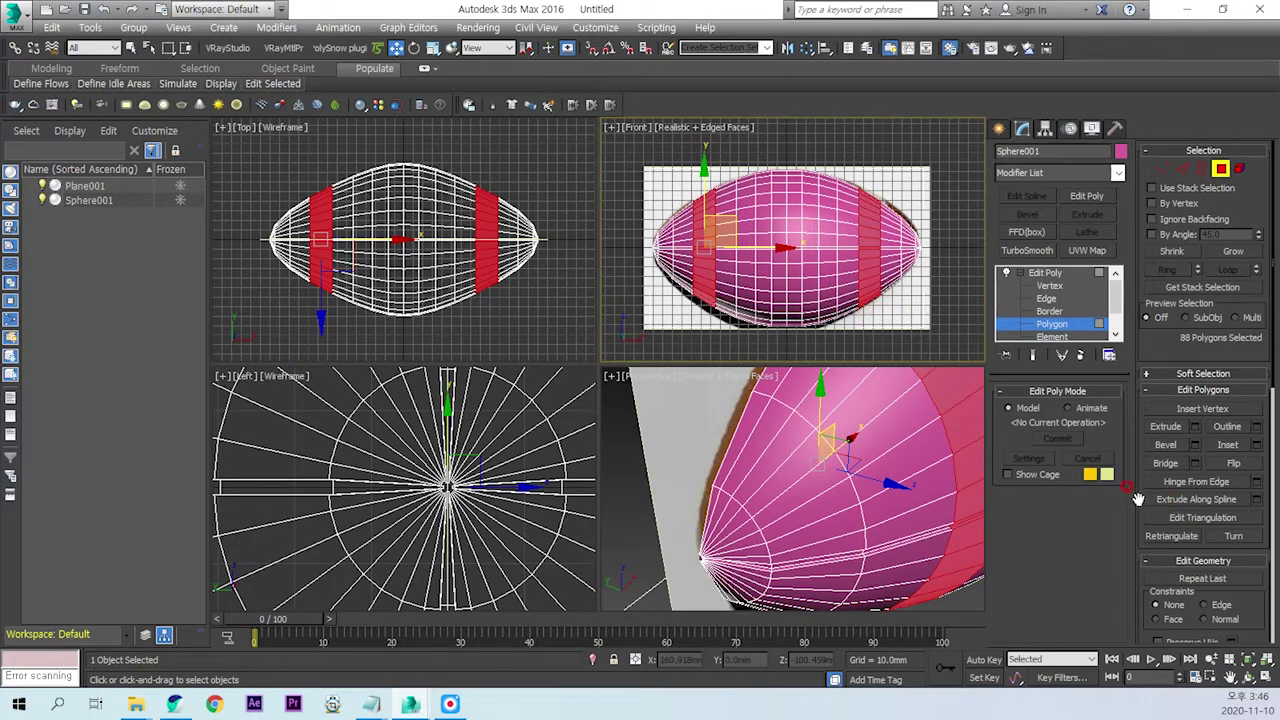
drag(1137, 499, 1110, 7)
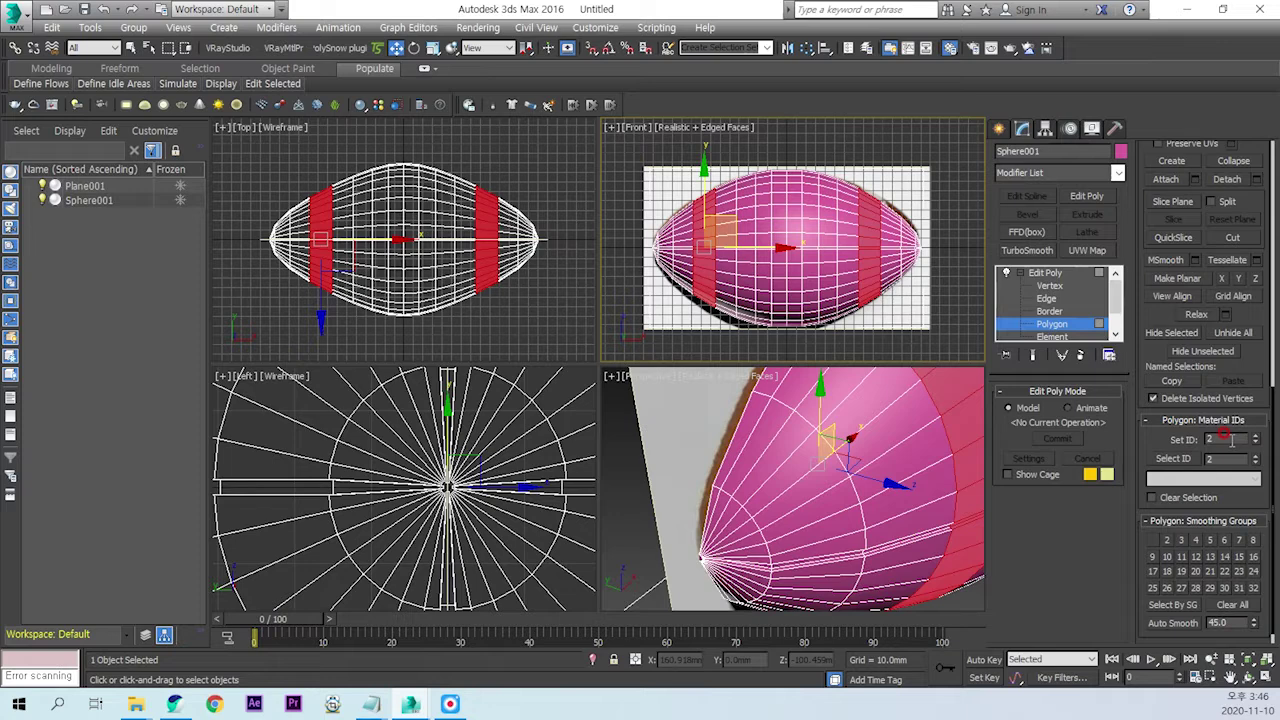
Step: Give the end bands material ID 2 and the rest of the ball ID 1
click(1188, 435)
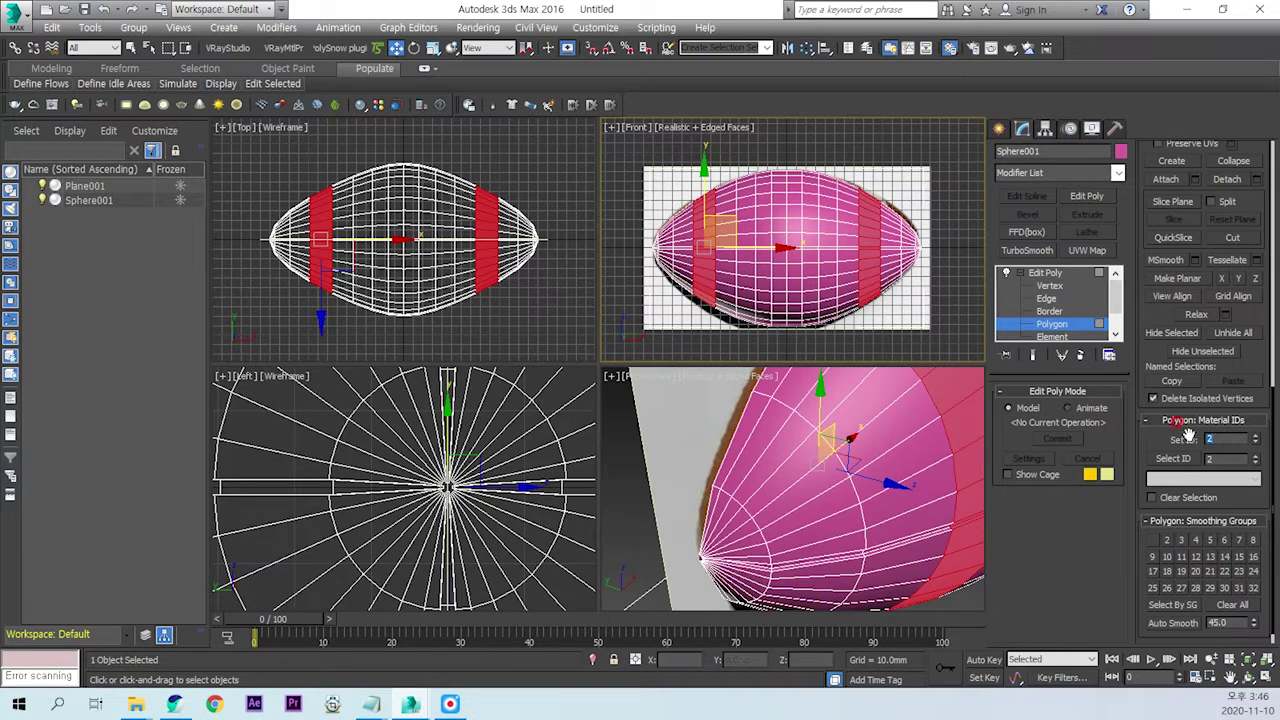
click(1151, 498)
key(ctrl+i)
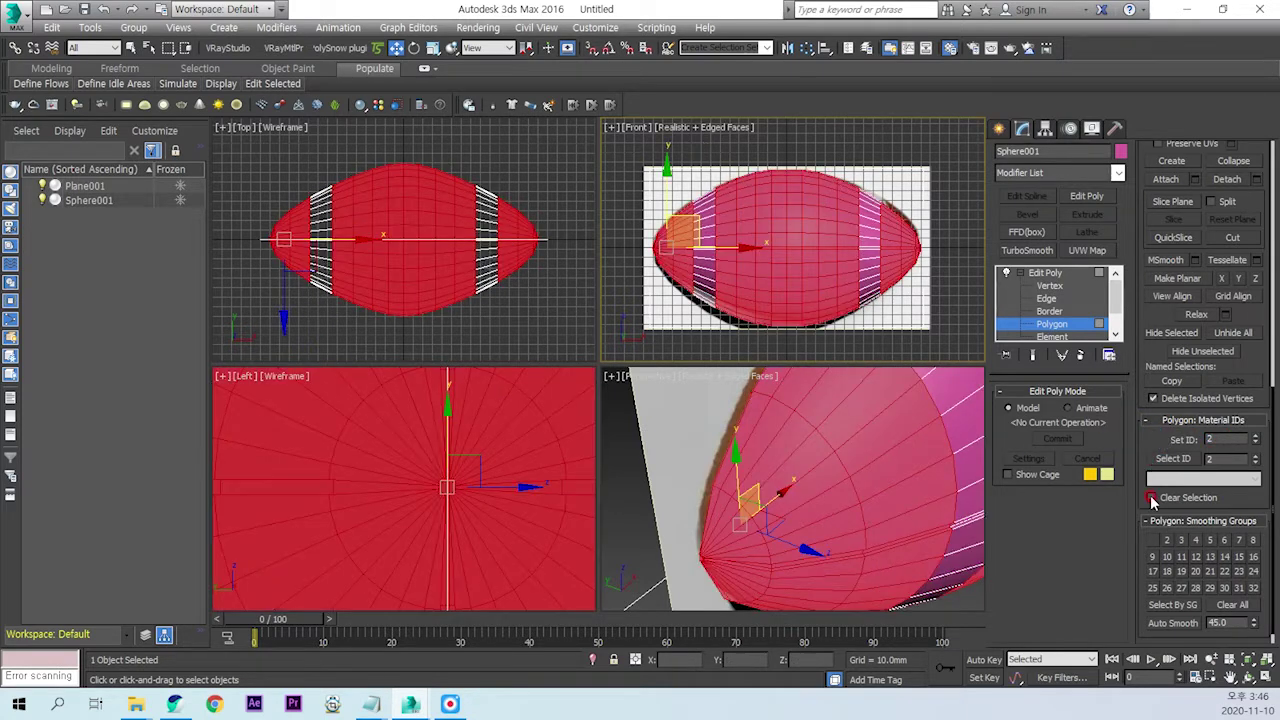
key(Return)
click(1117, 452)
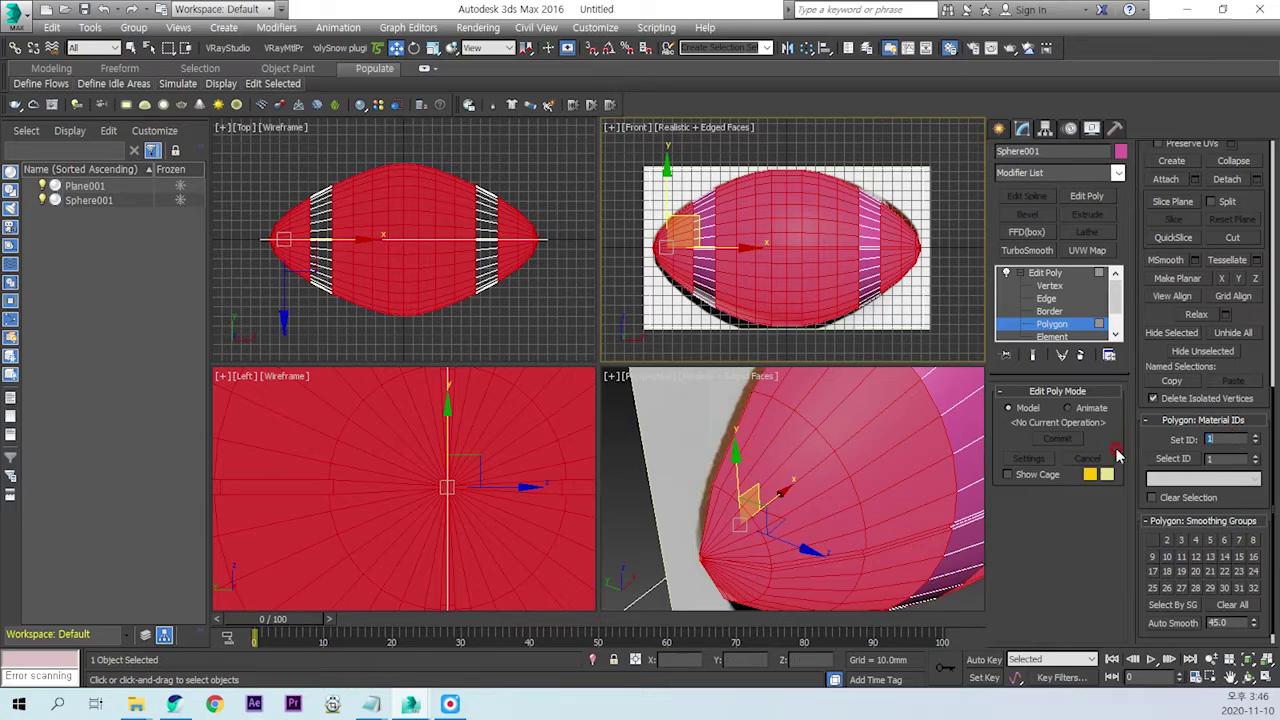
Step: Leave polygon mode and hide the reference plane Plane001
click(1075, 340)
scroll(815, 500, down, 5)
alt+middle_drag(815, 500, 890, 552)
click(890, 552)
alt+middle_drag(834, 491, 848, 383)
click(842, 380)
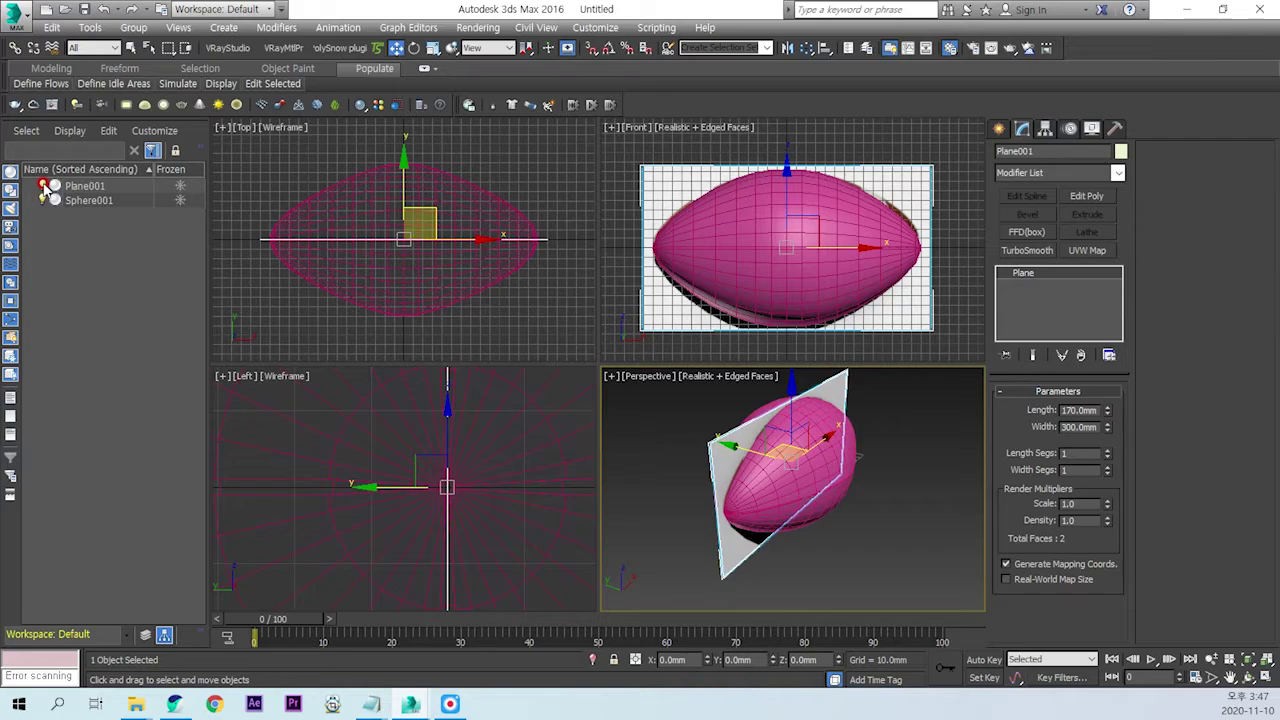
click(45, 186)
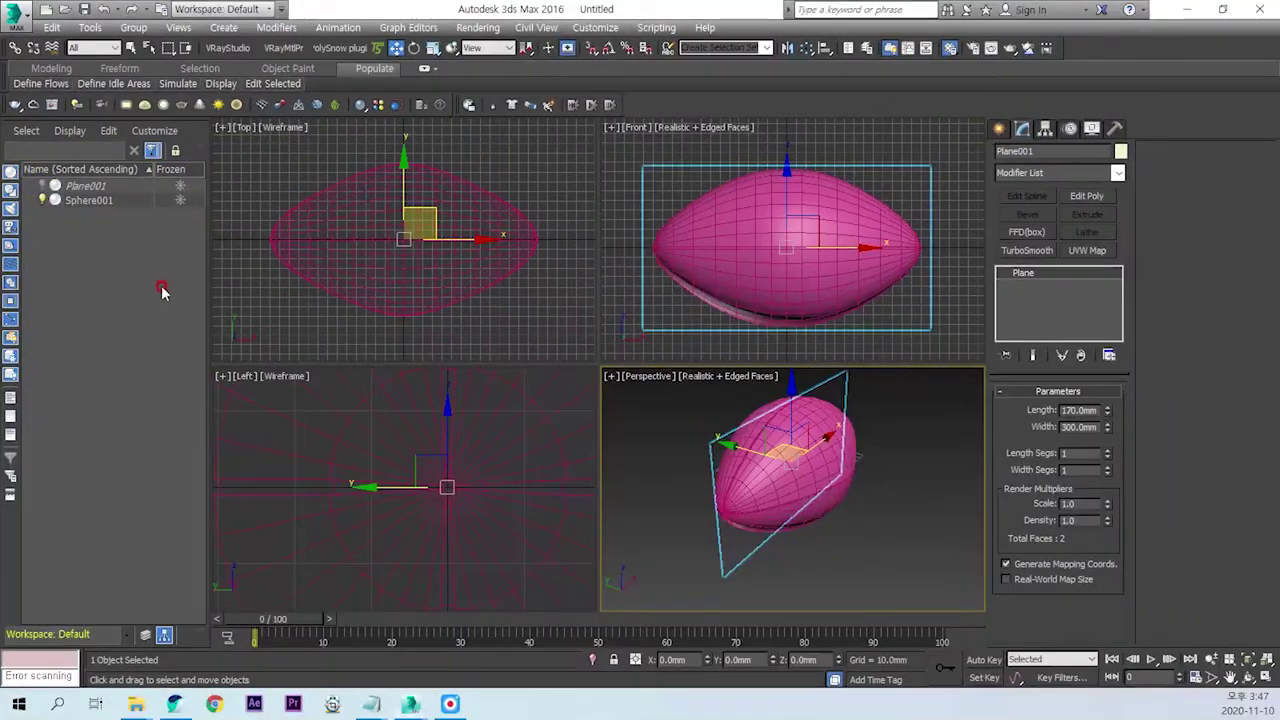
Step: Open the Material Editor at the top-left and pick the Material #2 slot
click(843, 517)
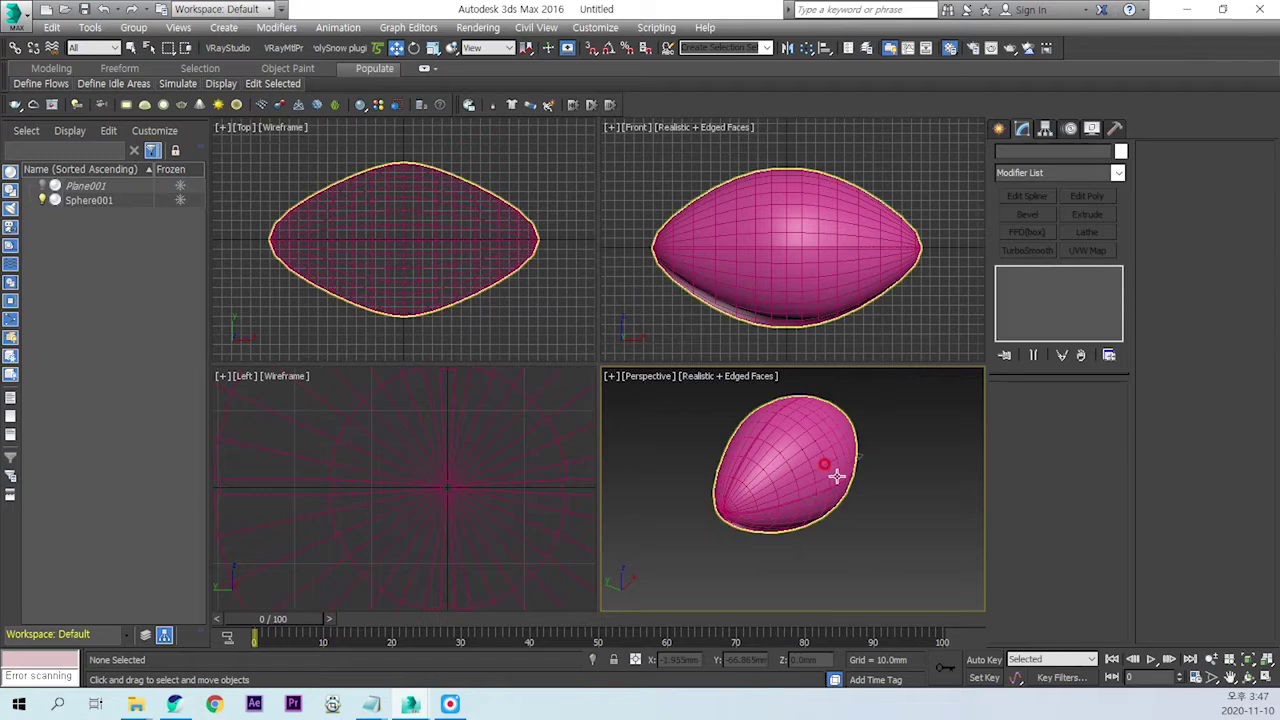
alt+middle_drag(836, 476, 808, 500)
key(m)
mouse_move(640, 289)
mouse_down()
mouse_move(445, 80)
mouse_move(401, 96)
mouse_up()
click(350, 148)
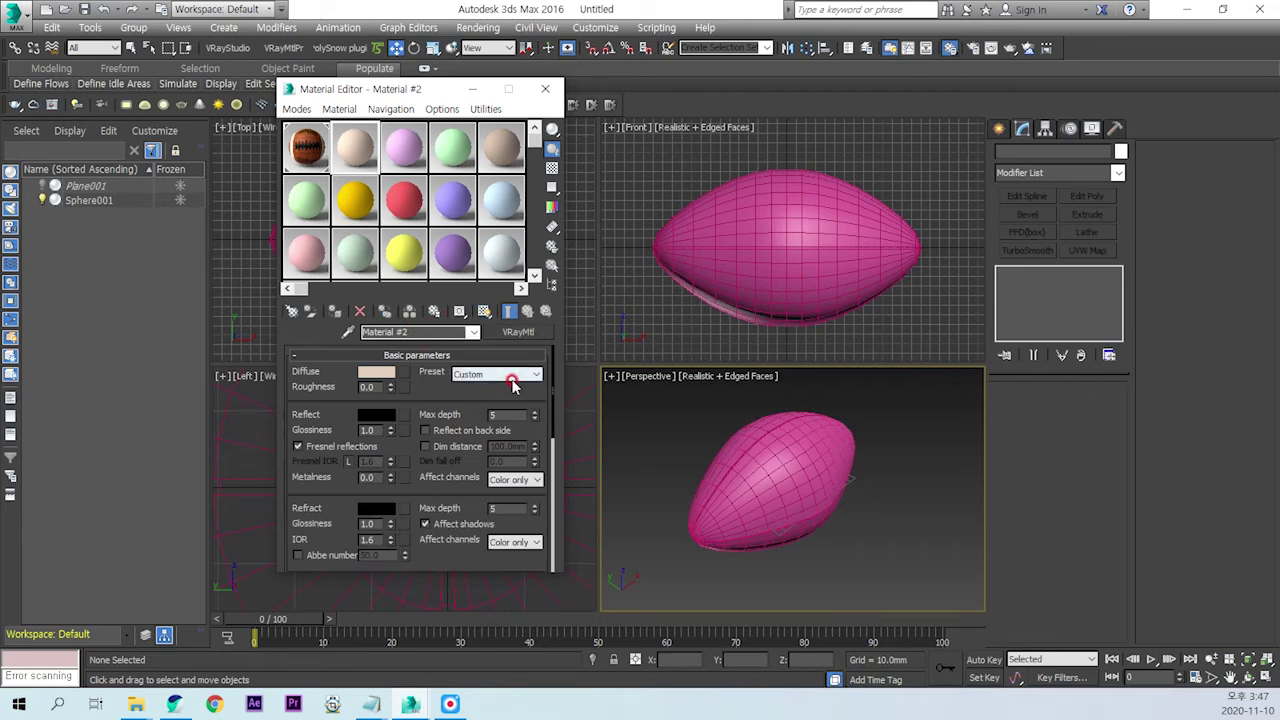
Step: Turn Material #2 into a two-slot Multi/Sub-Object, keeping the old VRayMtl as a sub-material
click(509, 333)
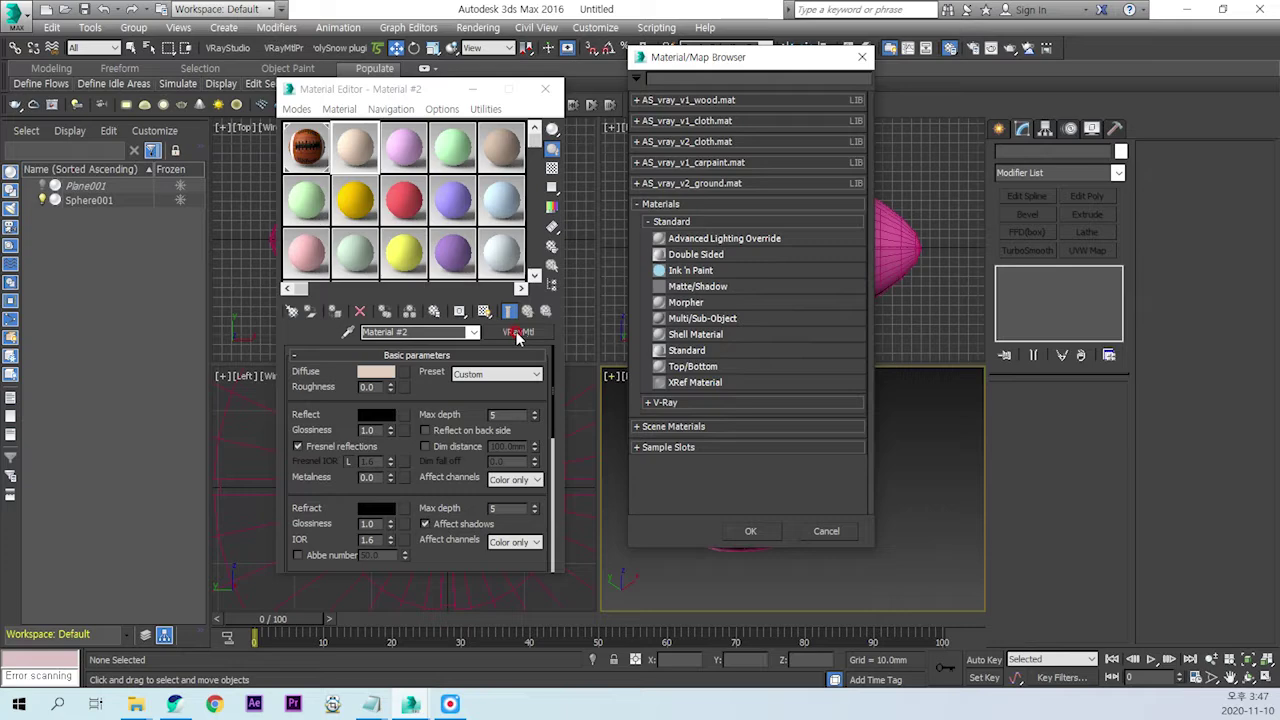
double_click(710, 318)
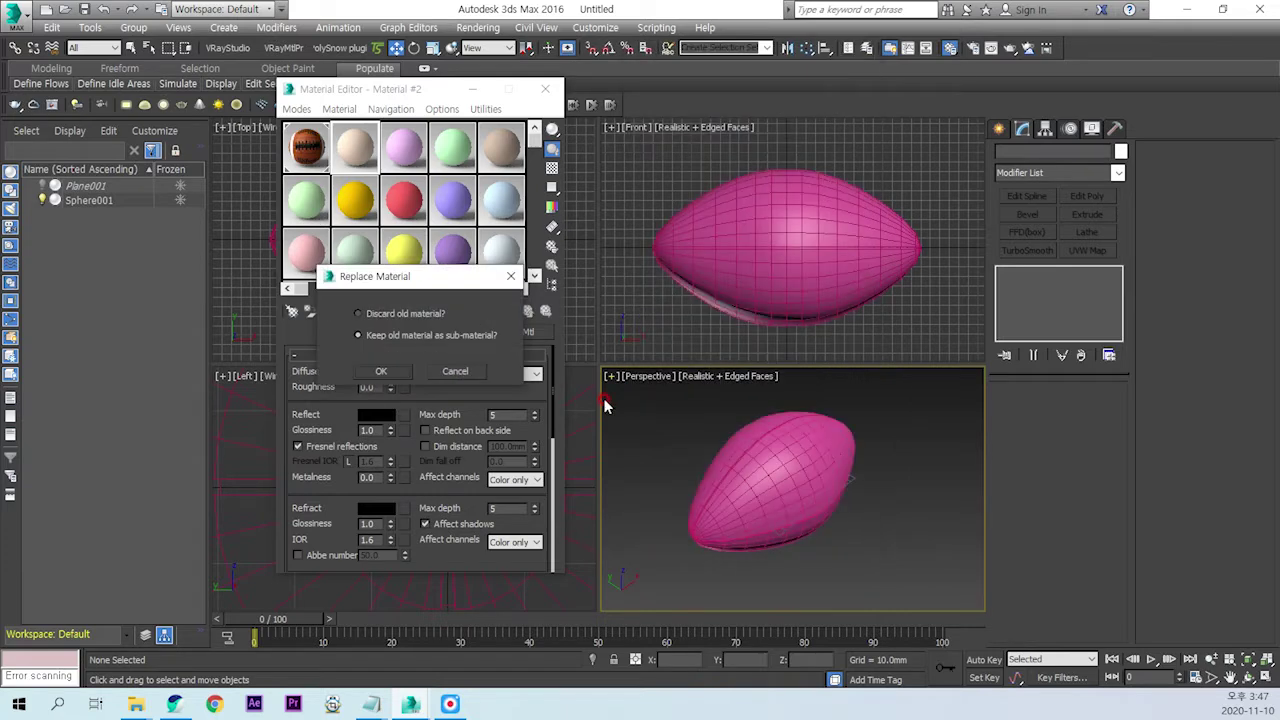
click(388, 371)
click(352, 385)
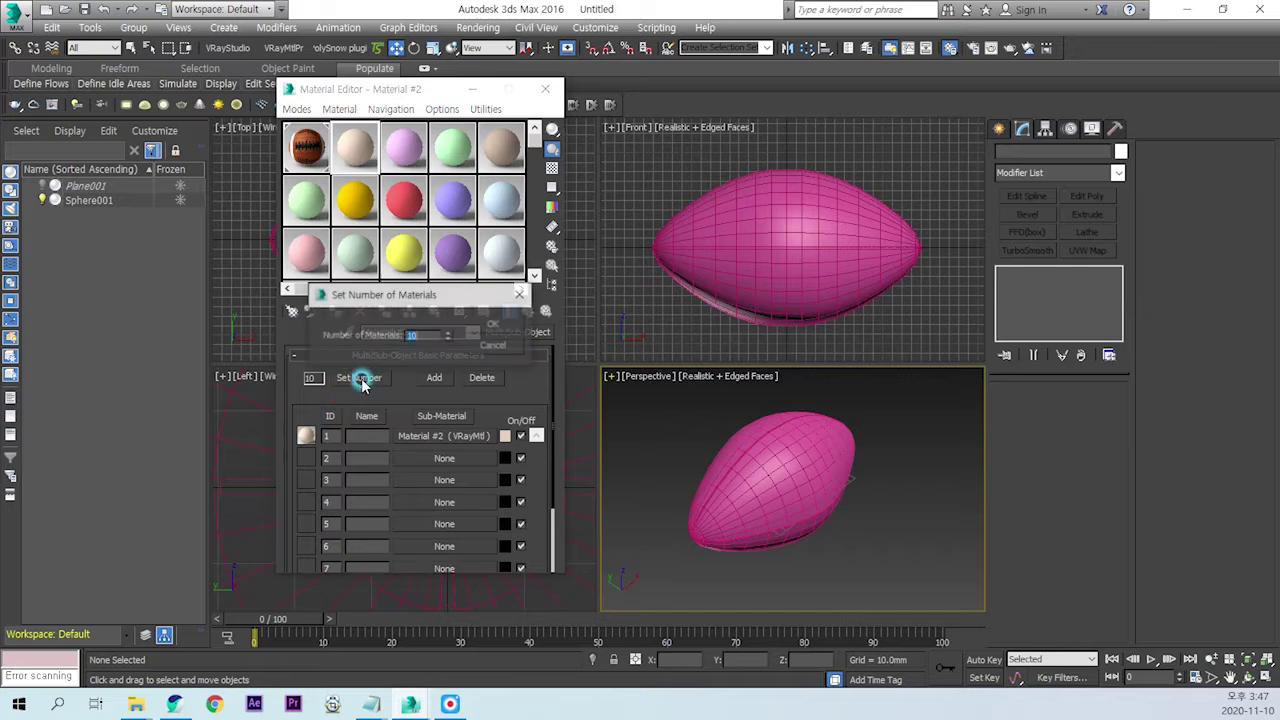
text(2)
click(490, 328)
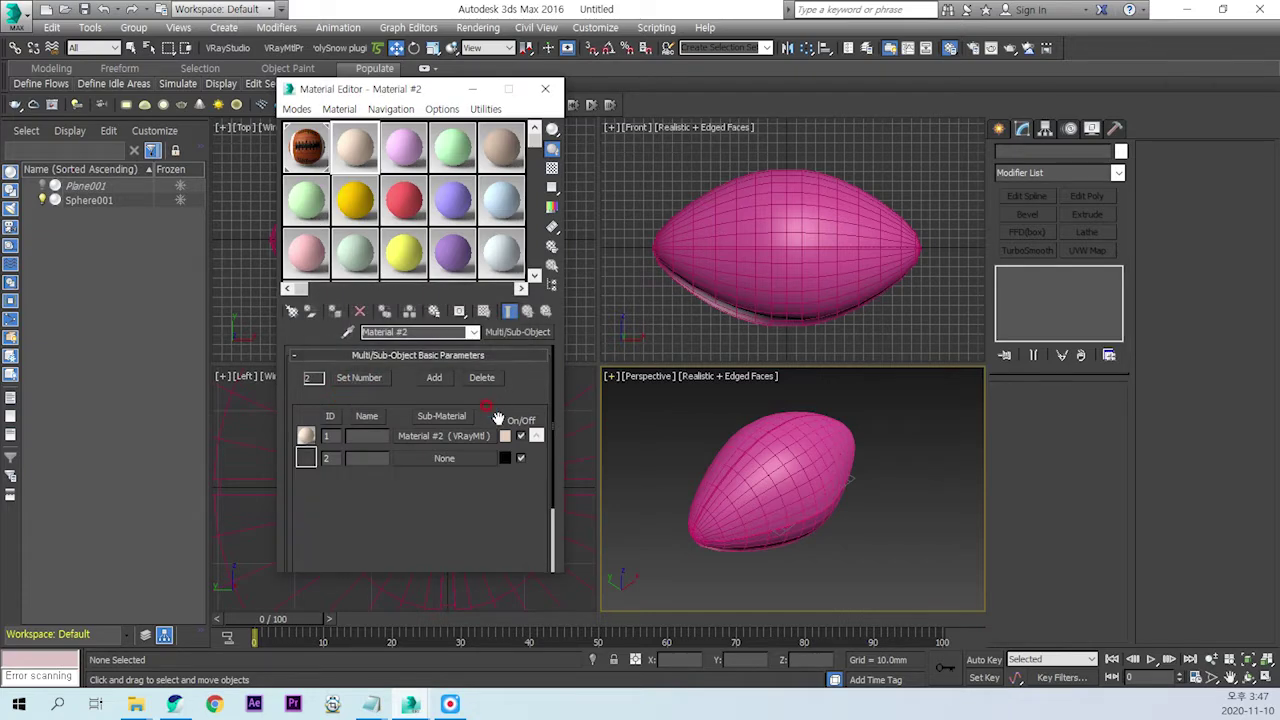
Step: Set sub-material 1's diffuse colour to dark reddish-brown
click(441, 440)
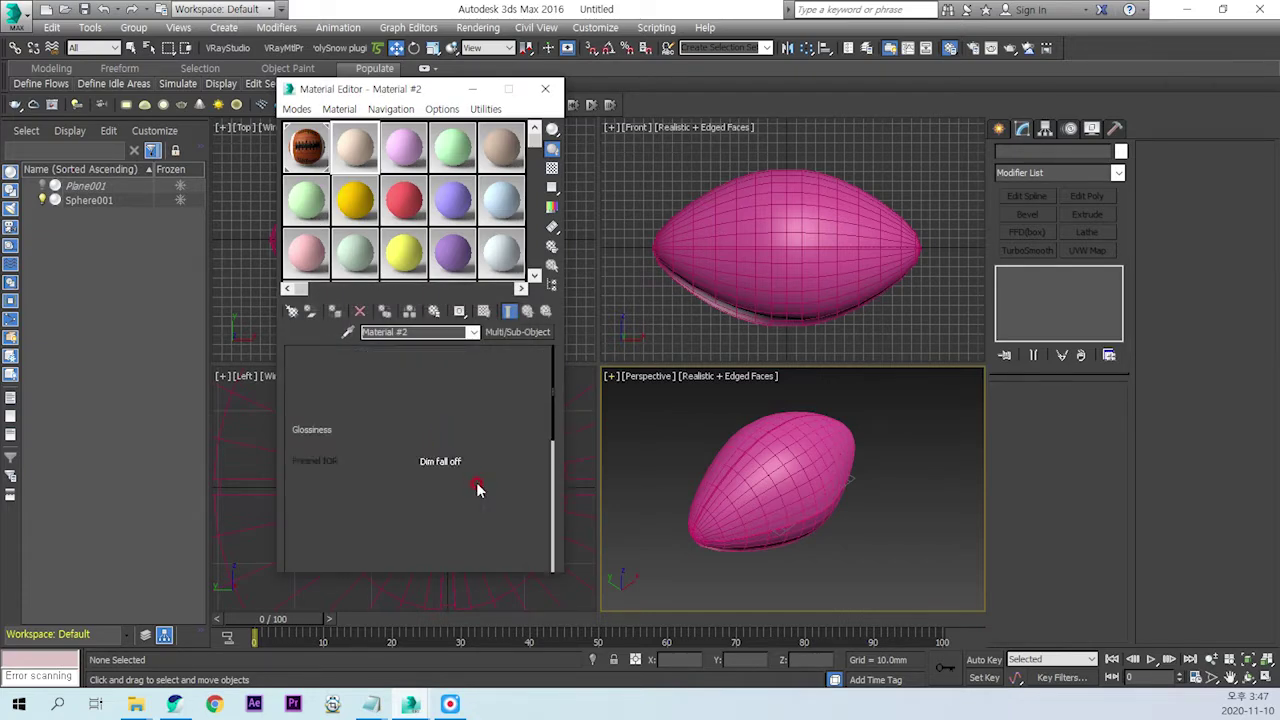
click(402, 374)
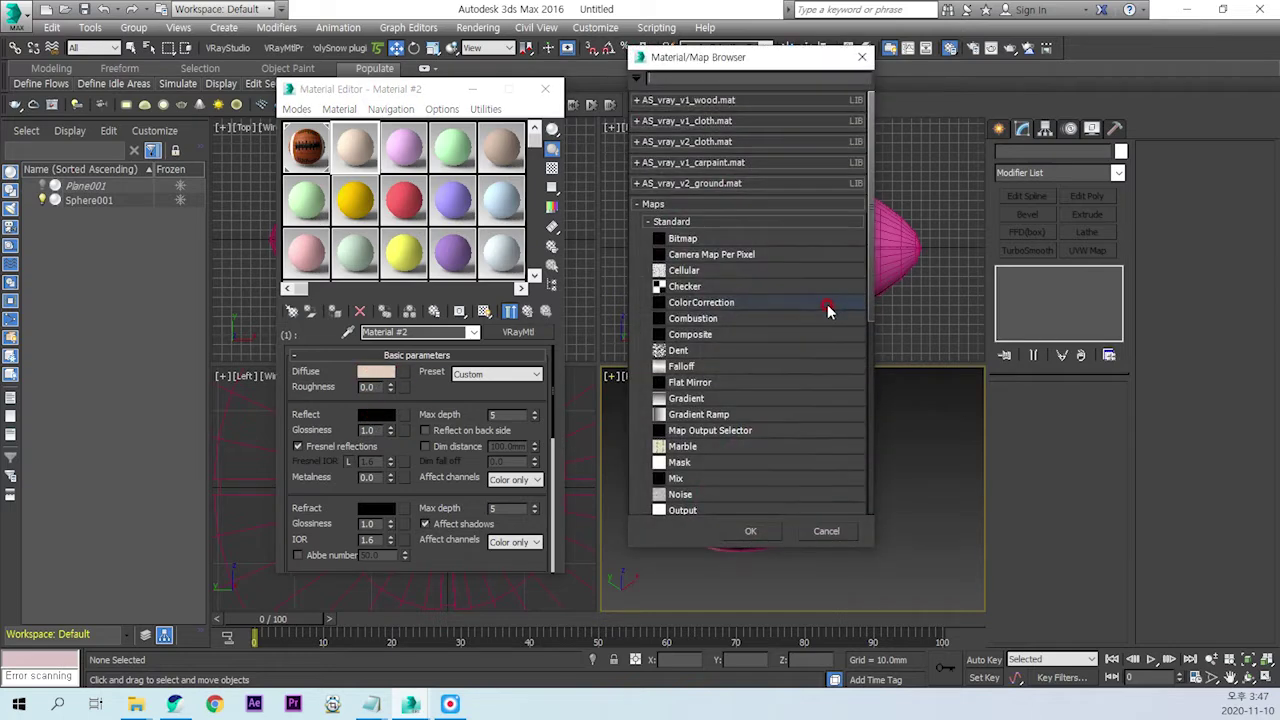
click(842, 532)
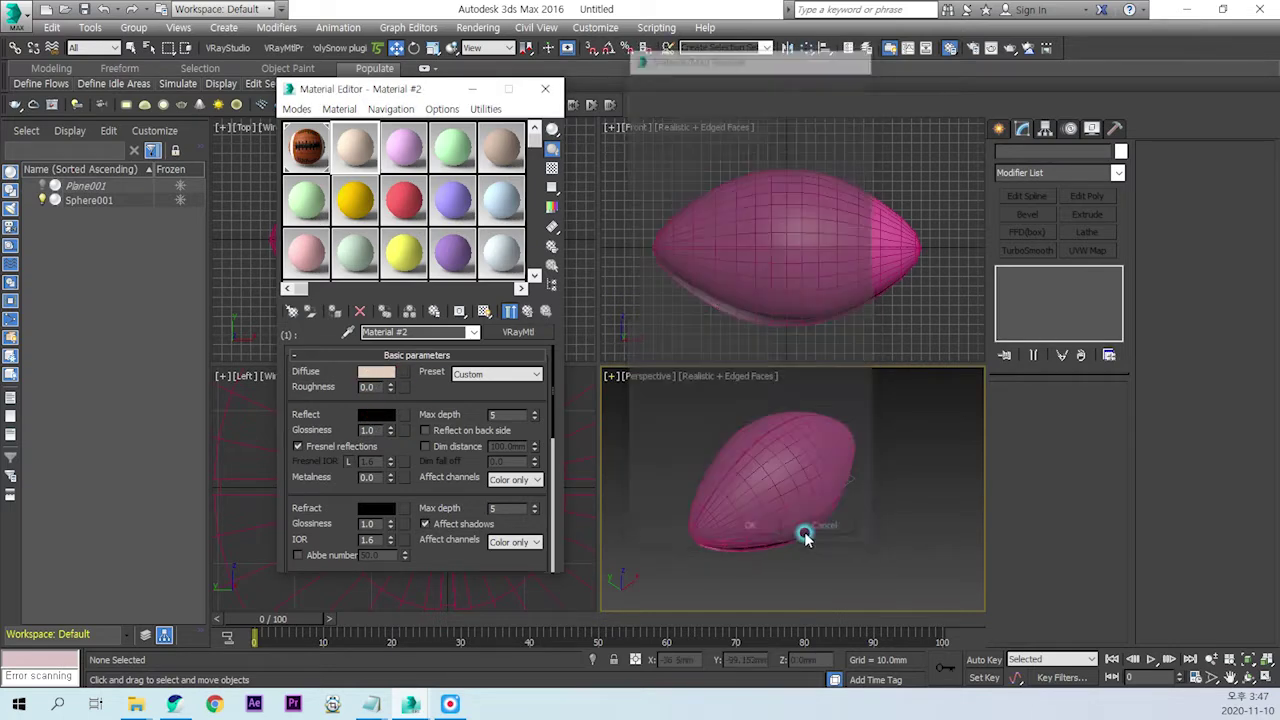
click(375, 373)
mouse_move(632, 252)
mouse_down()
mouse_move(617, 257)
mouse_move(786, 252)
mouse_up()
drag(617, 253, 654, 270)
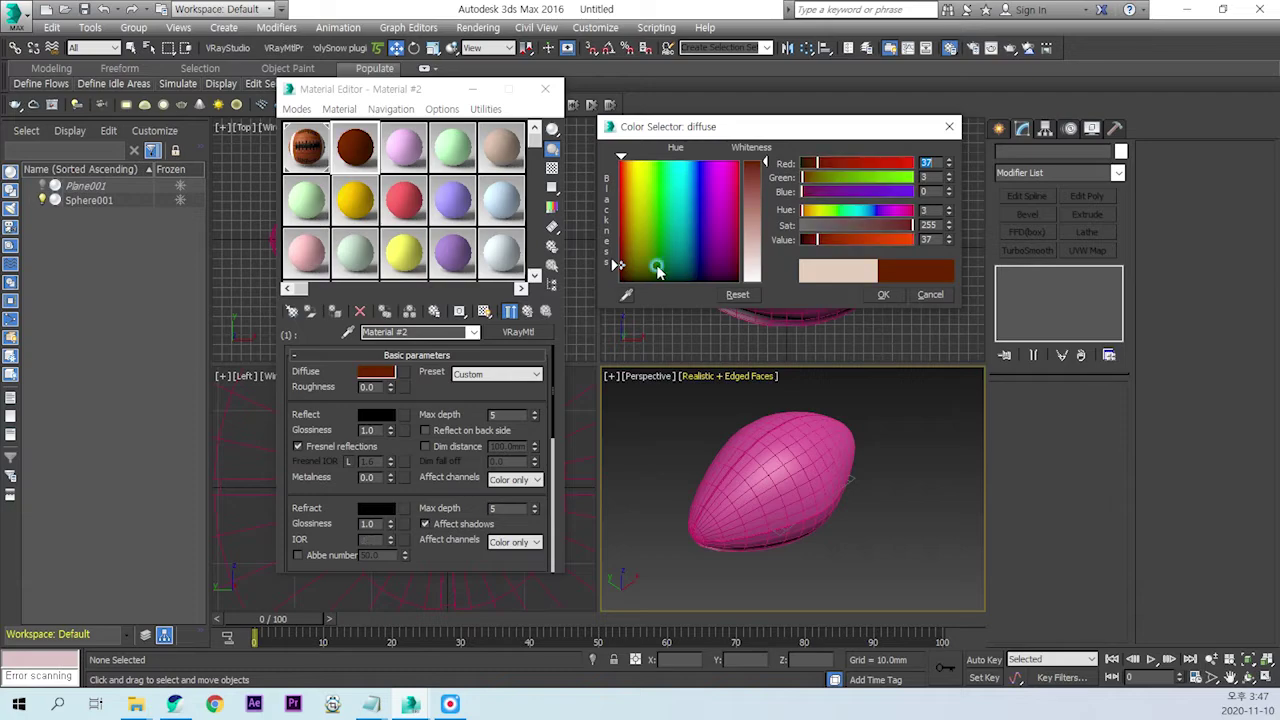
click(883, 294)
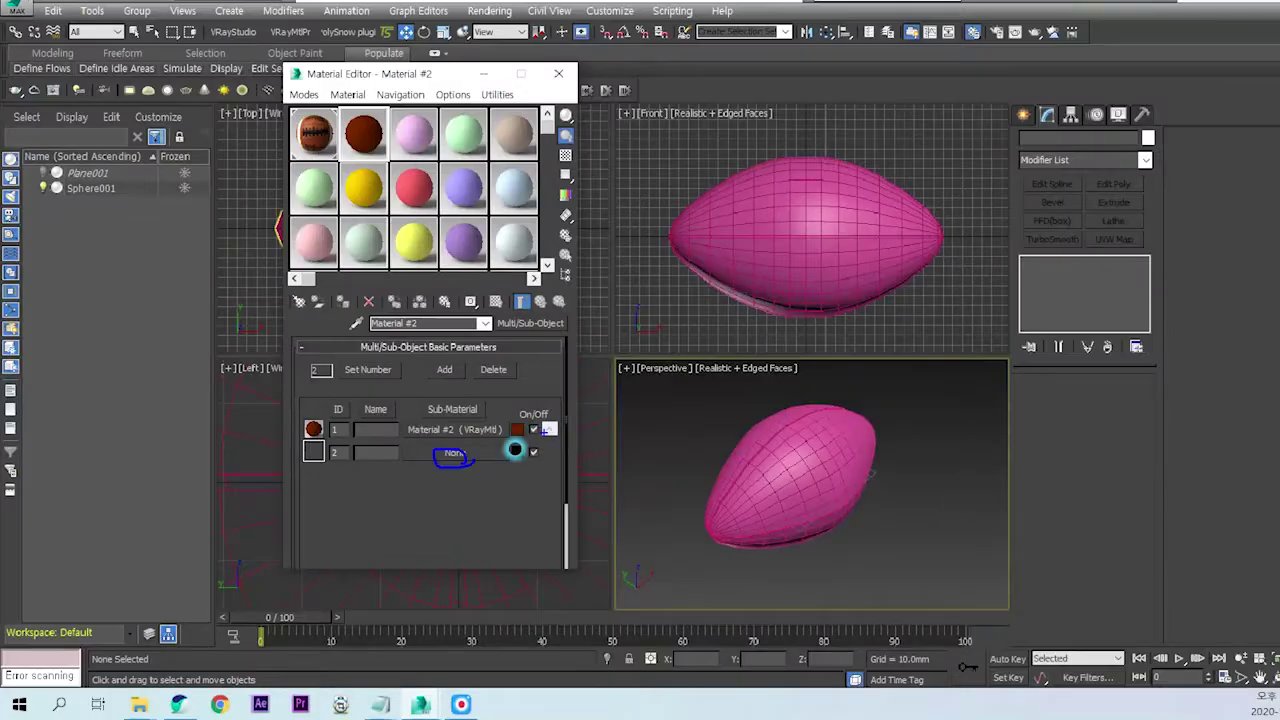
Step: Copy sub-material 1 into slot 2, rename it 'w', and make its diffuse white
drag(441, 436, 450, 458)
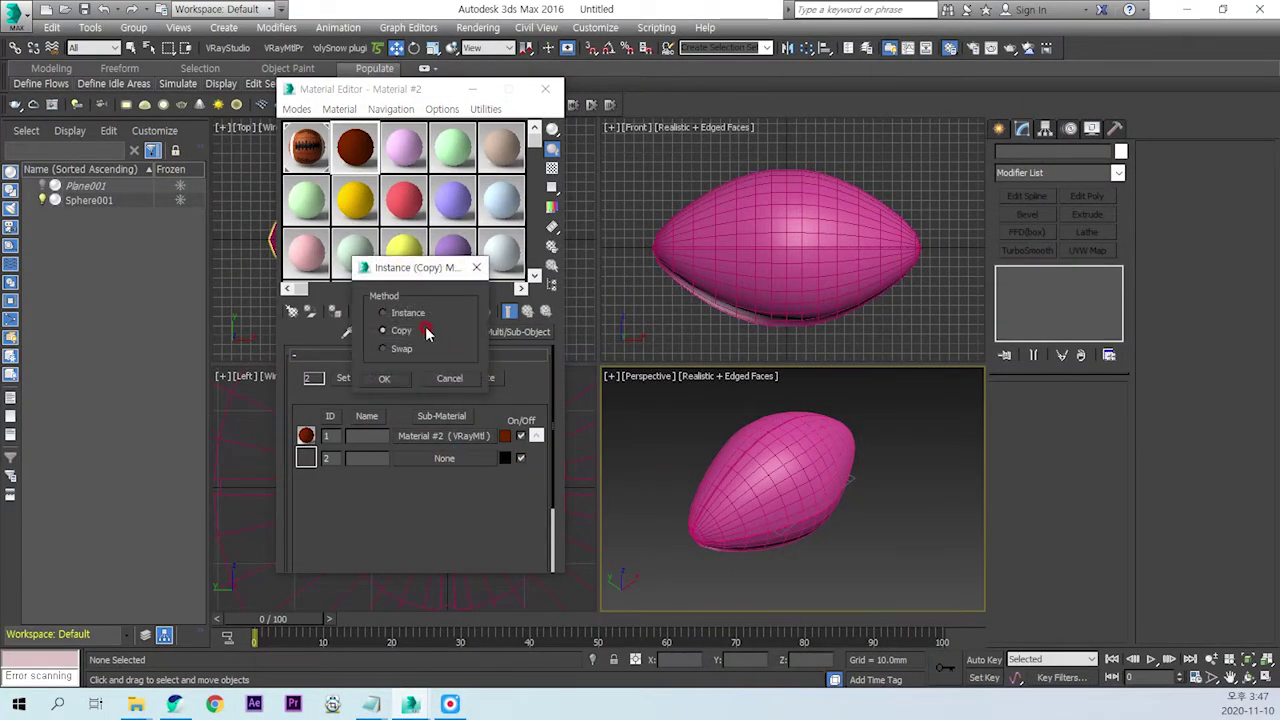
click(386, 380)
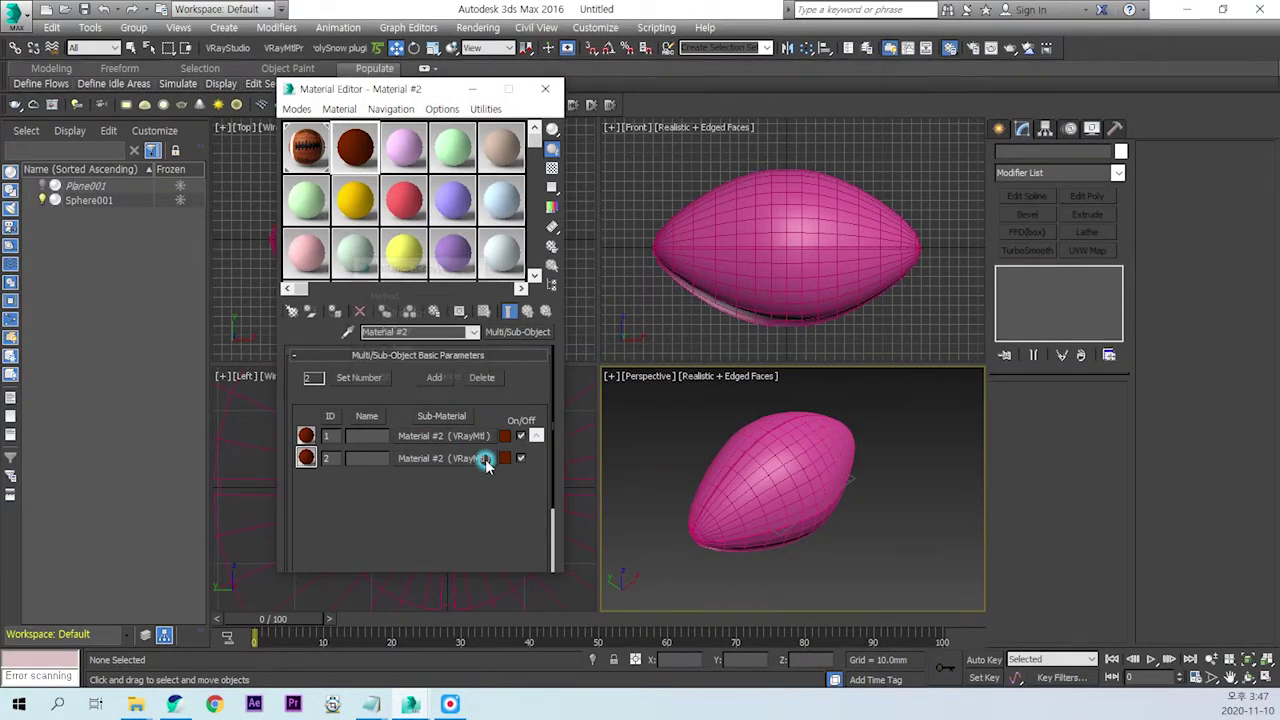
click(428, 458)
click(400, 331)
text(w)
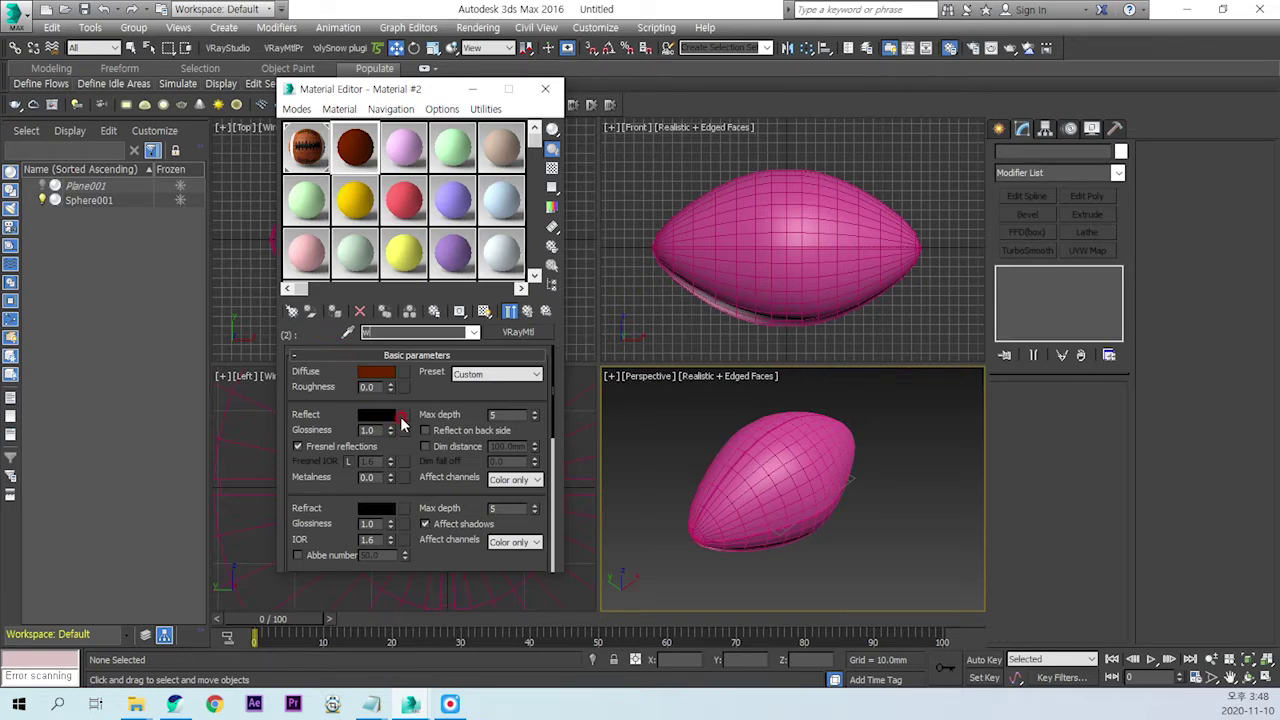
click(372, 373)
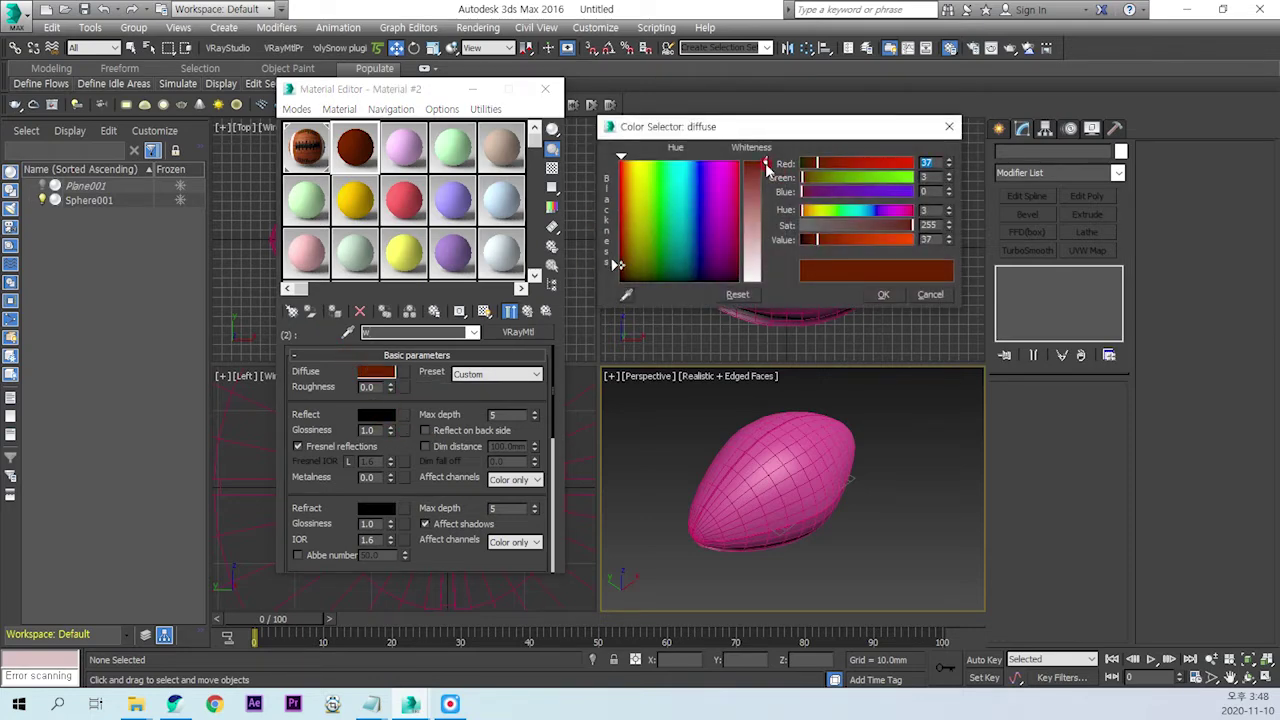
drag(768, 170, 755, 280)
click(883, 294)
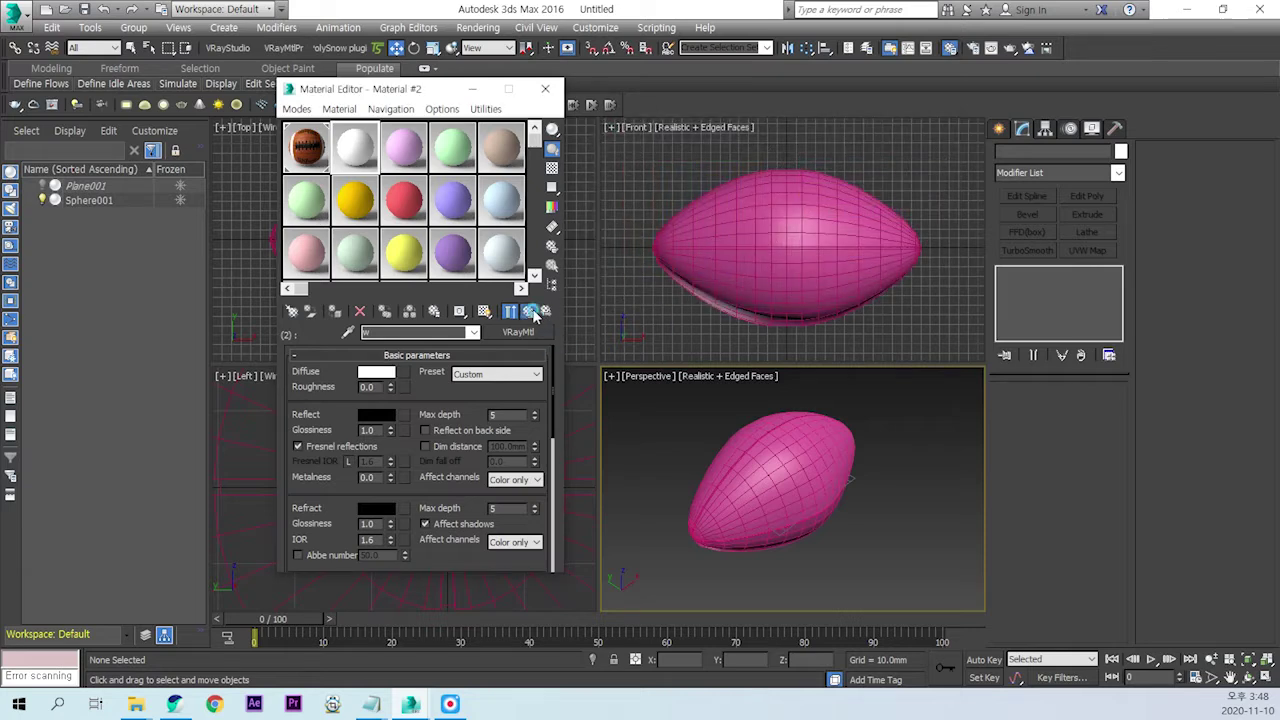
Step: Assign the brown/white Multi/Sub-Object material to the ball
click(530, 311)
click(737, 470)
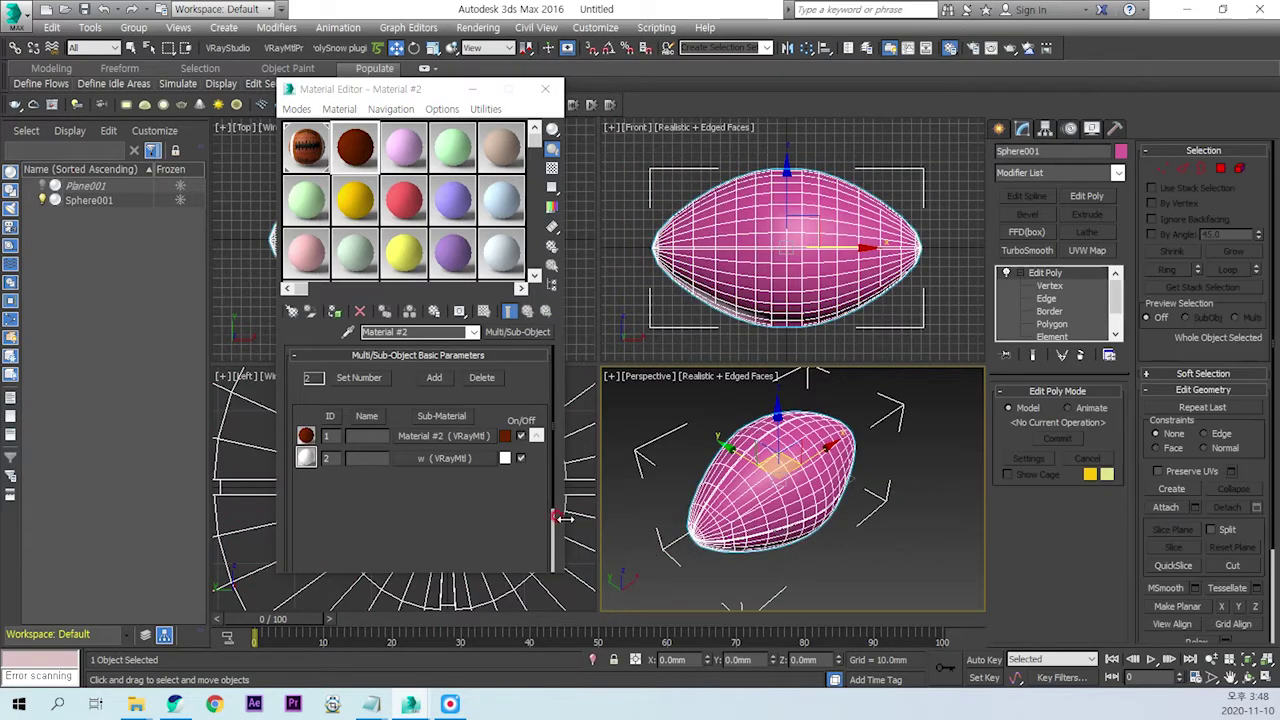
click(335, 311)
Step: Add TurboSmooth to the ball, maximize the Perspective view, and close the Material Editor
click(885, 565)
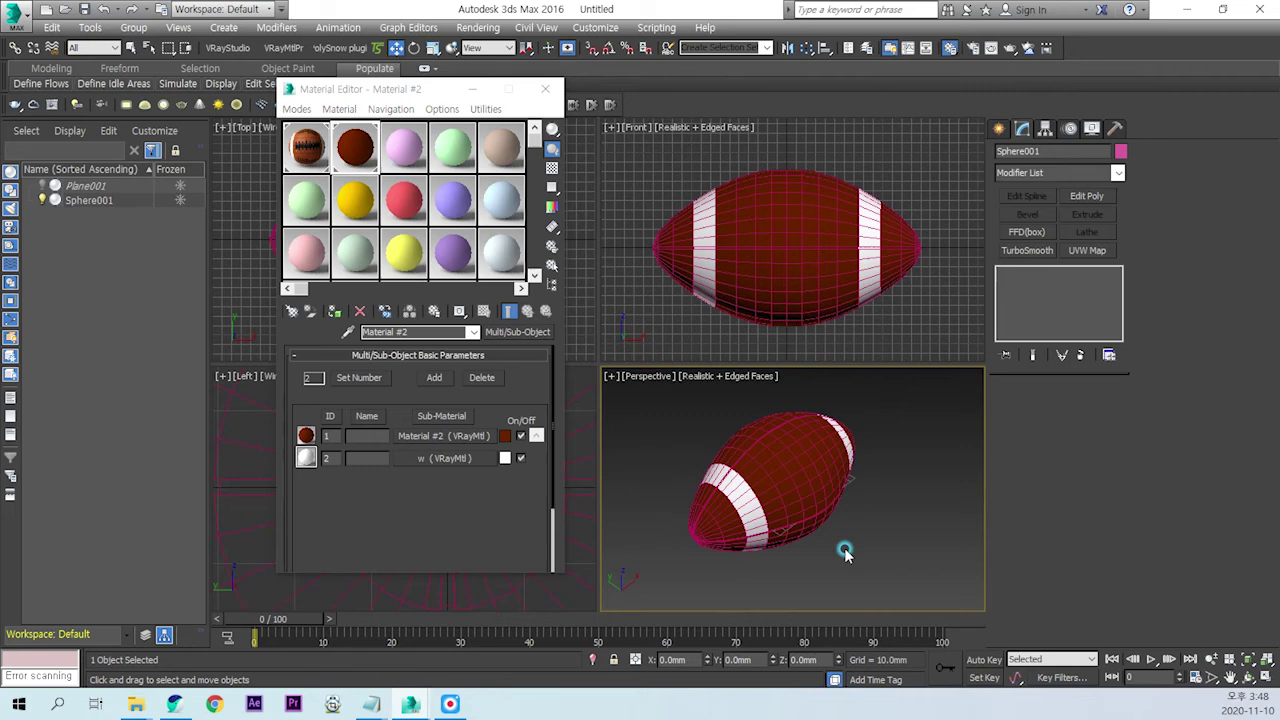
mouse_move(871, 541)
alt+middle_down()
mouse_move(809, 503)
mouse_move(694, 520)
mouse_move(803, 503)
mouse_move(765, 508)
alt+middle_up()
click(765, 508)
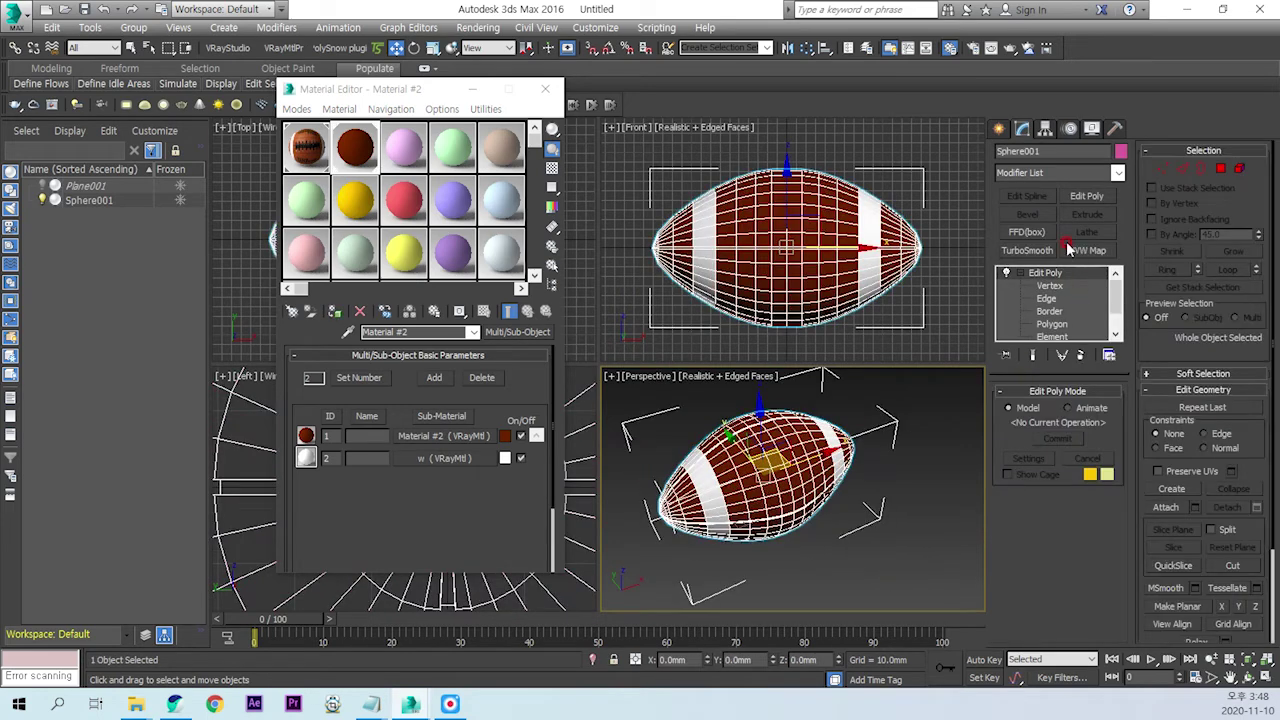
click(1030, 250)
click(842, 548)
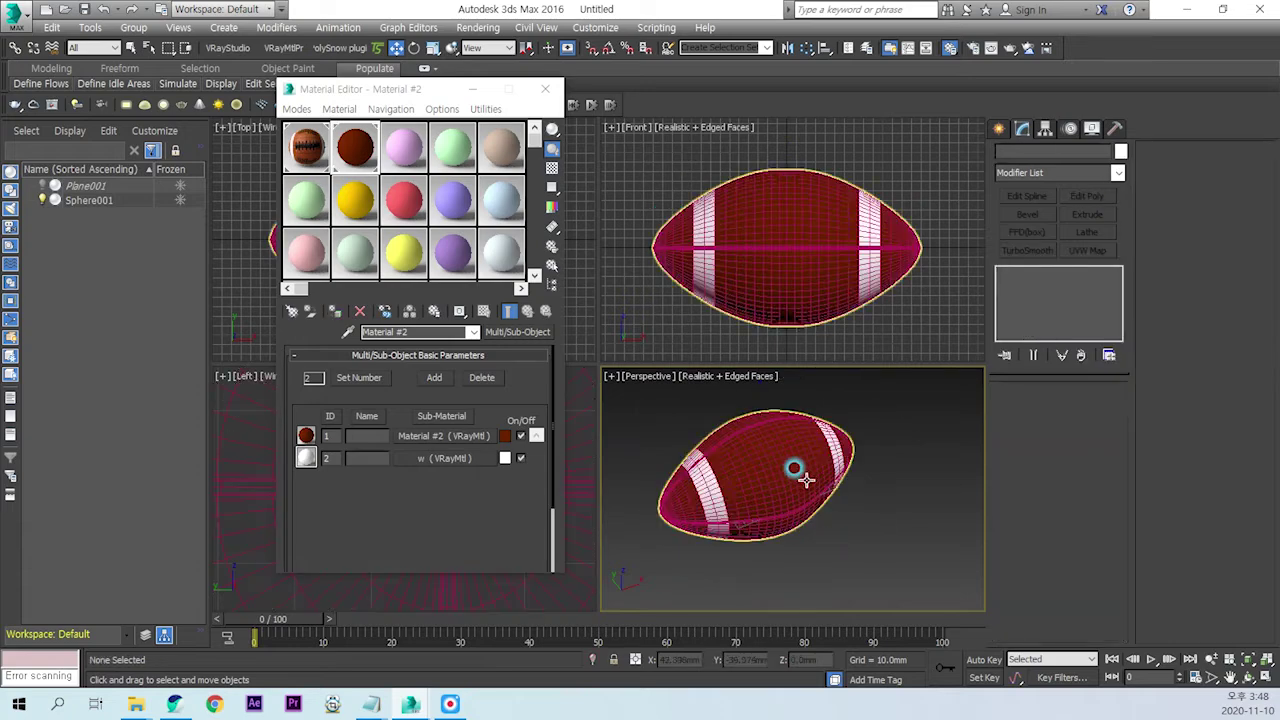
key(alt+w)
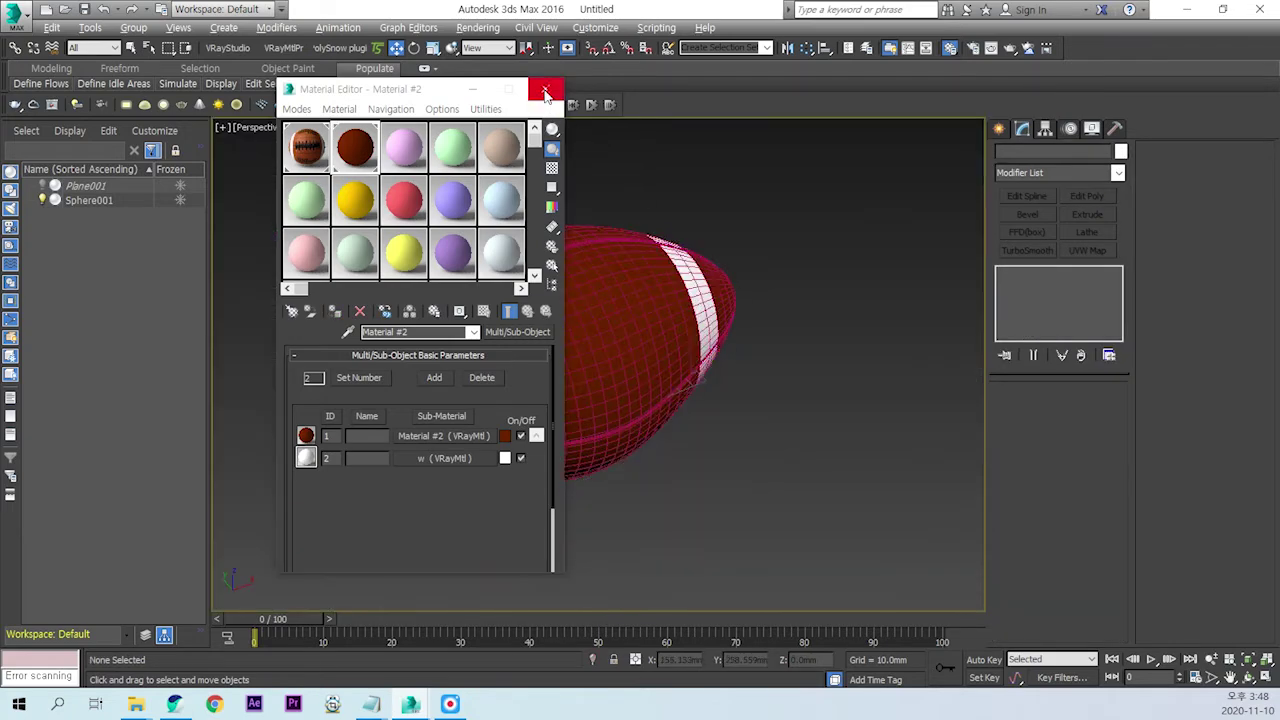
click(545, 89)
Step: Orbit and zoom around the ball to inspect the seams and both white end bands
mouse_move(599, 421)
alt+middle_down()
mouse_move(471, 394)
mouse_move(586, 371)
alt+middle_up()
scroll(543, 286, up, 3)
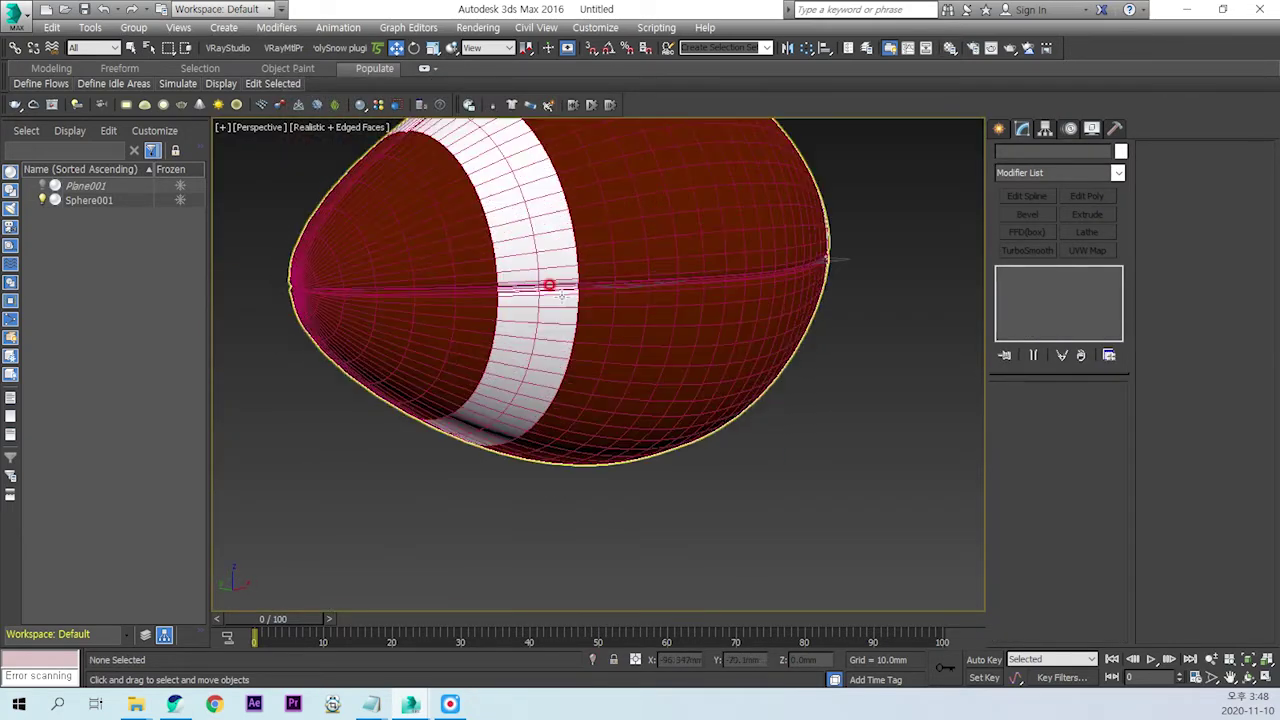
scroll(559, 330, up, 3)
scroll(530, 345, up, 5)
scroll(540, 380, down, 2)
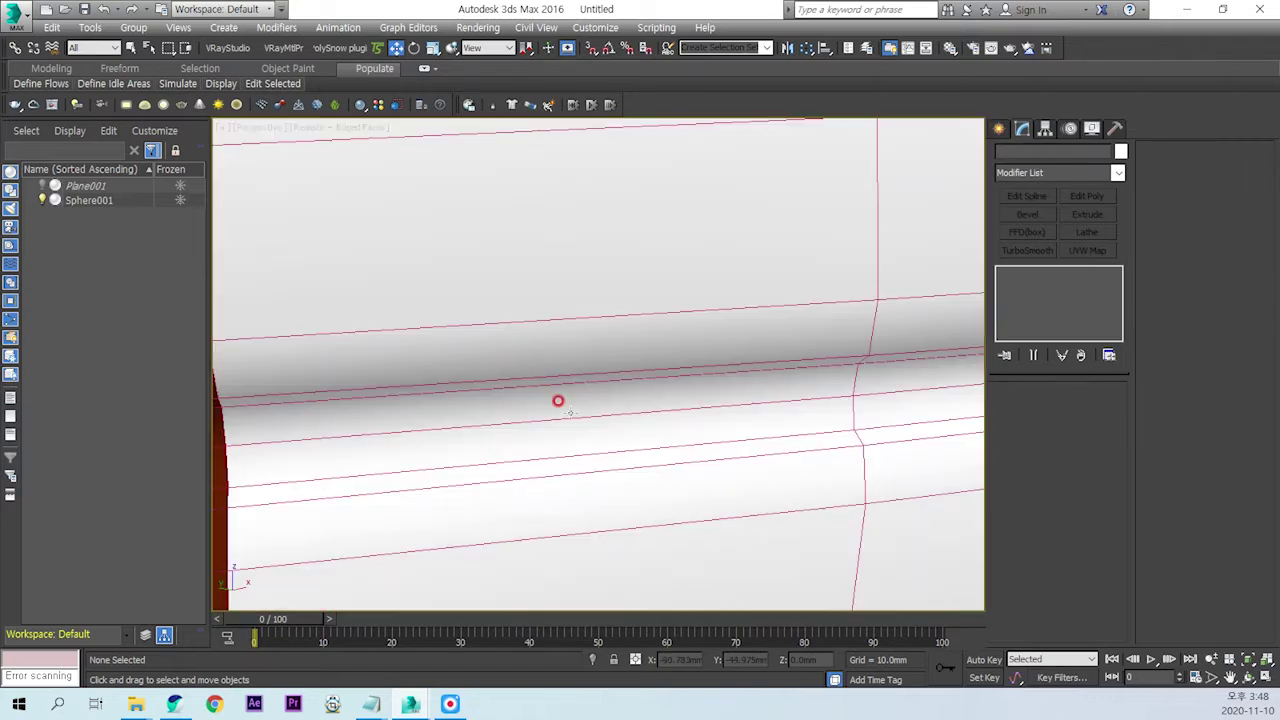
mouse_move(522, 393)
alt+middle_down()
mouse_move(623, 380)
mouse_move(660, 394)
mouse_move(471, 354)
alt+middle_up()
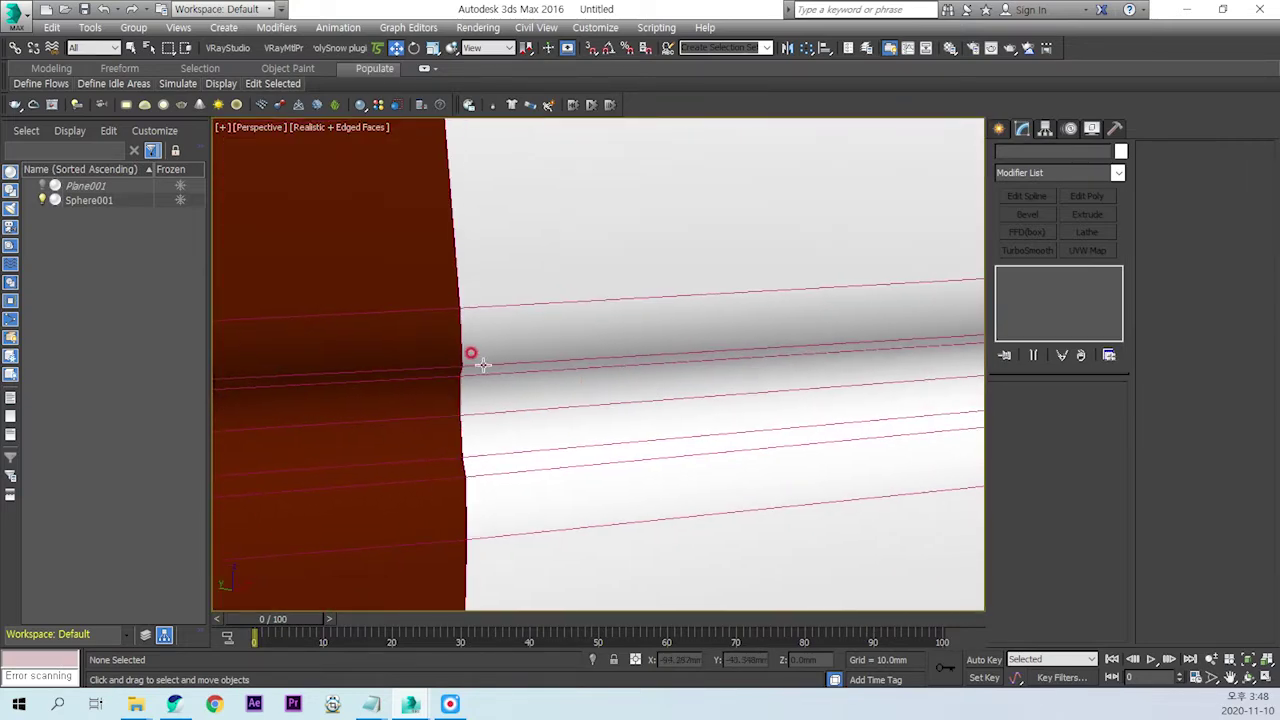
scroll(464, 432, down, 1)
scroll(531, 454, down, 3)
scroll(563, 454, down, 3)
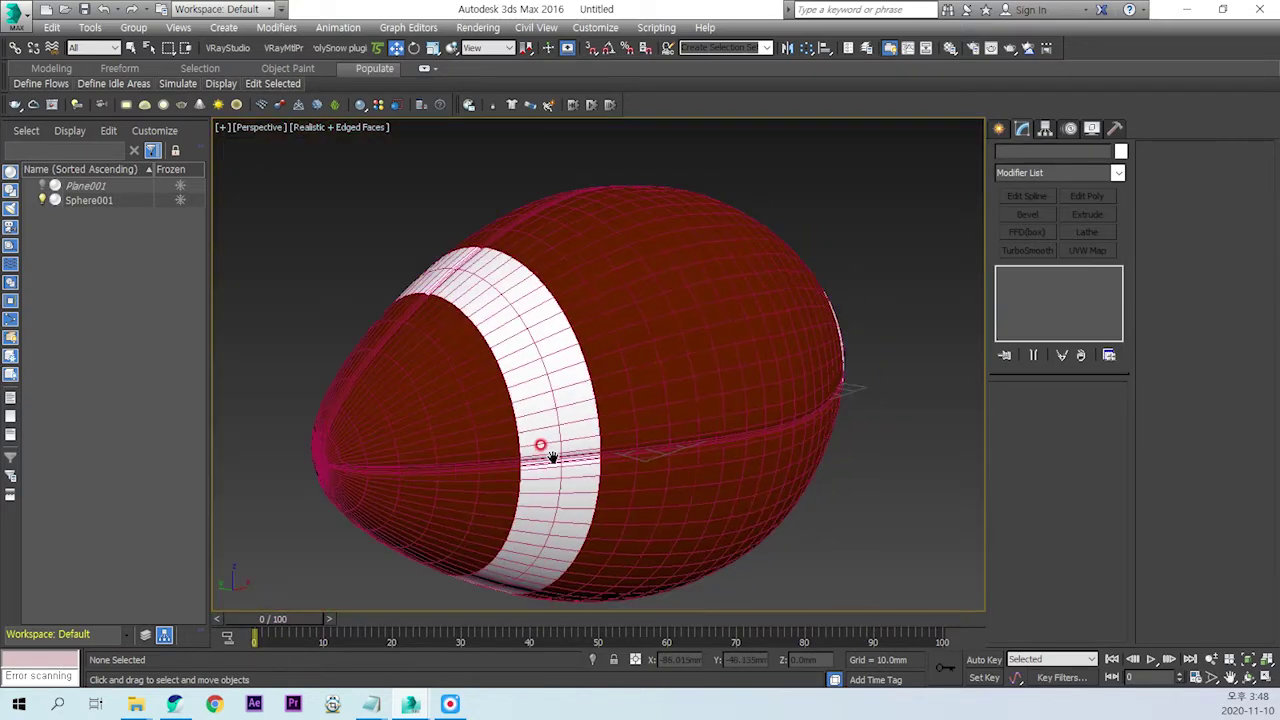
mouse_move(551, 442)
alt+middle_down()
mouse_move(540, 483)
mouse_move(654, 411)
alt+middle_up()
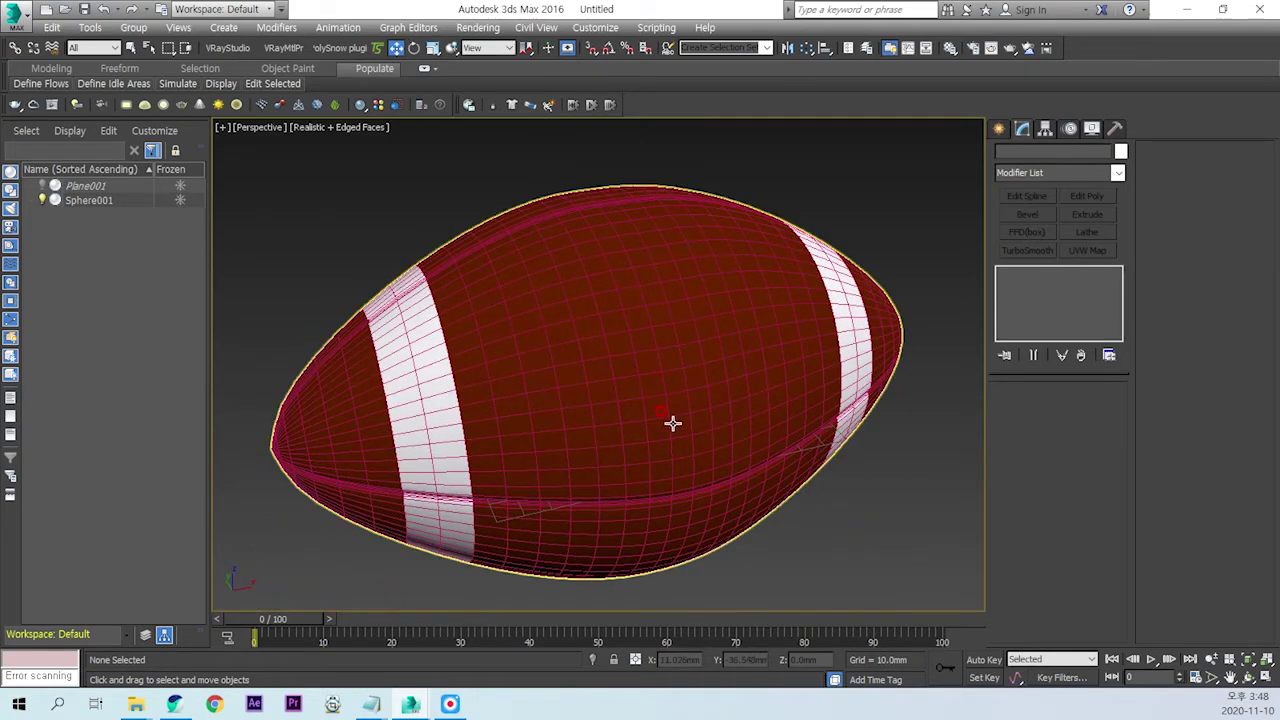
alt+middle_drag(656, 403, 671, 391)
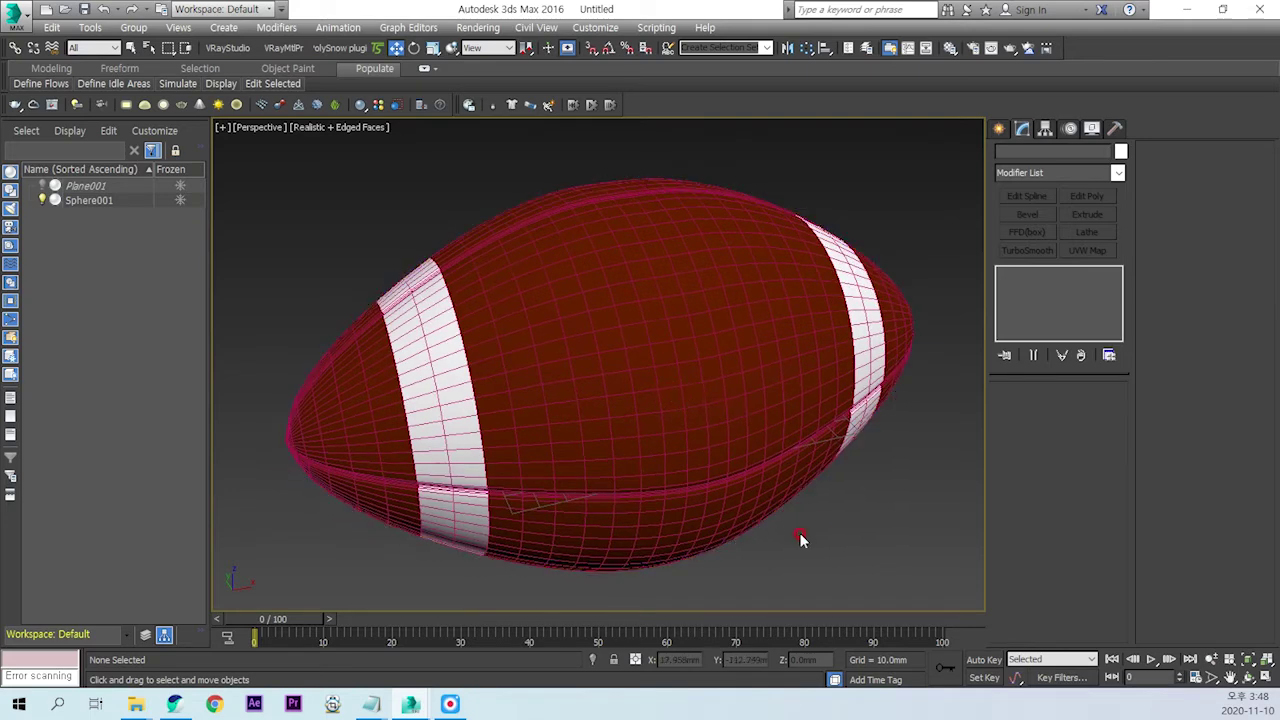